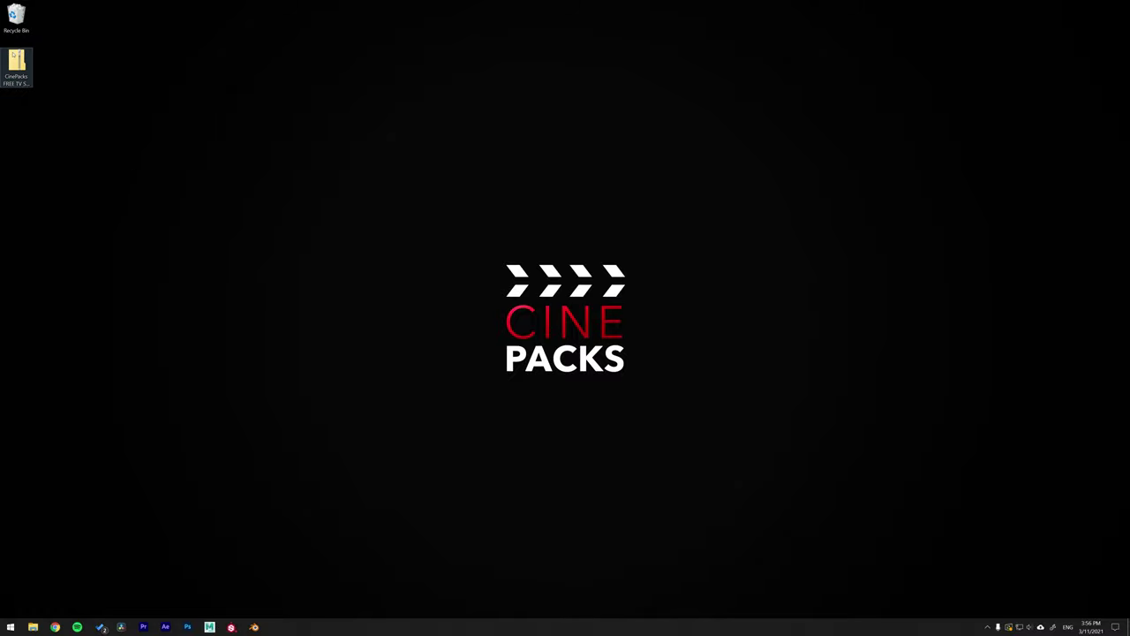
- Open the CinePacks FREE TV archive on the desktop
{"action": "double_click", "coordinate": [16, 64]}
{"action": "left_click_drag", "start_coordinate": [316, 132], "coordinate": [460, 73]}
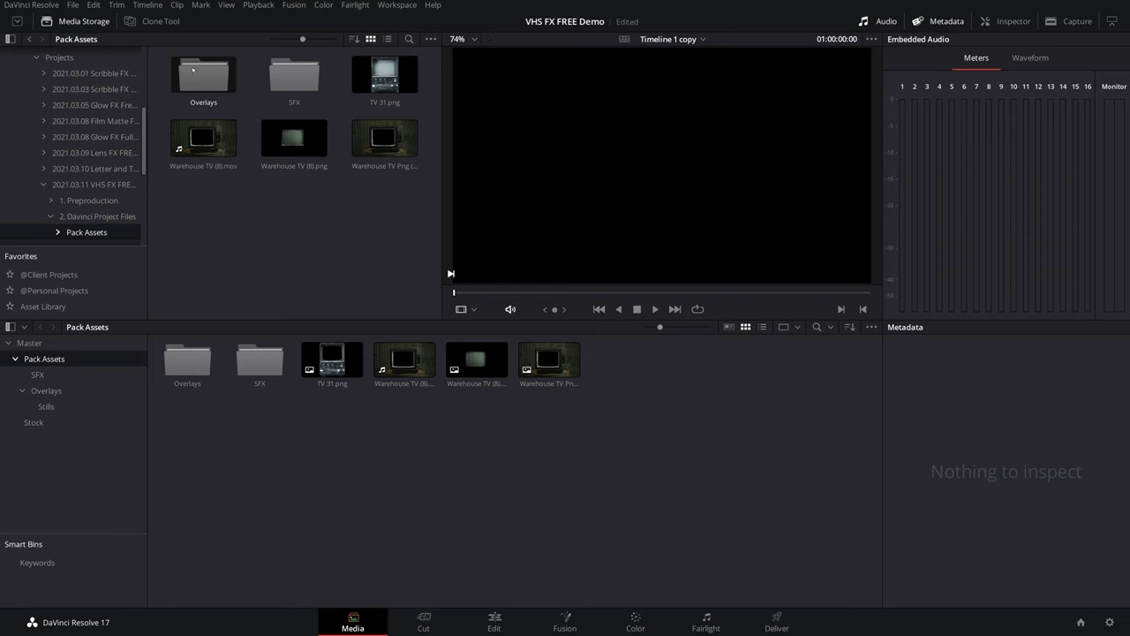
- Select the TV 31 and Warehouse TV files in the Pack Assets storage folder and switch to the Edit page
{"action": "left_click", "coordinate": [192, 70]}
{"action": "left_click", "coordinate": [383, 135], "text": "shift"}
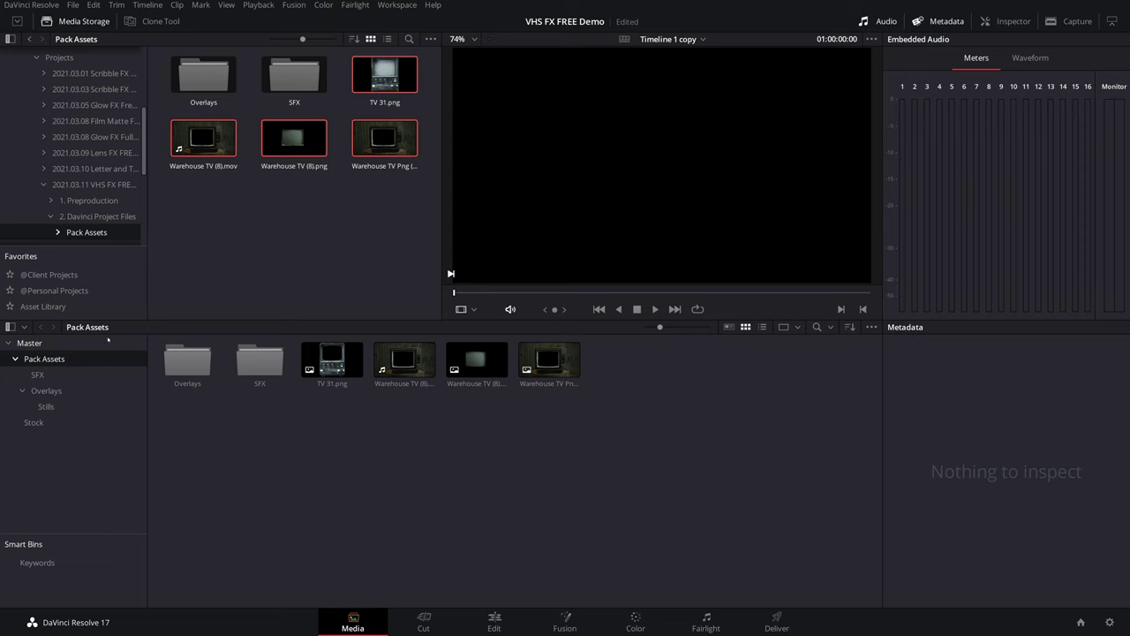
{"action": "left_click", "coordinate": [494, 622]}
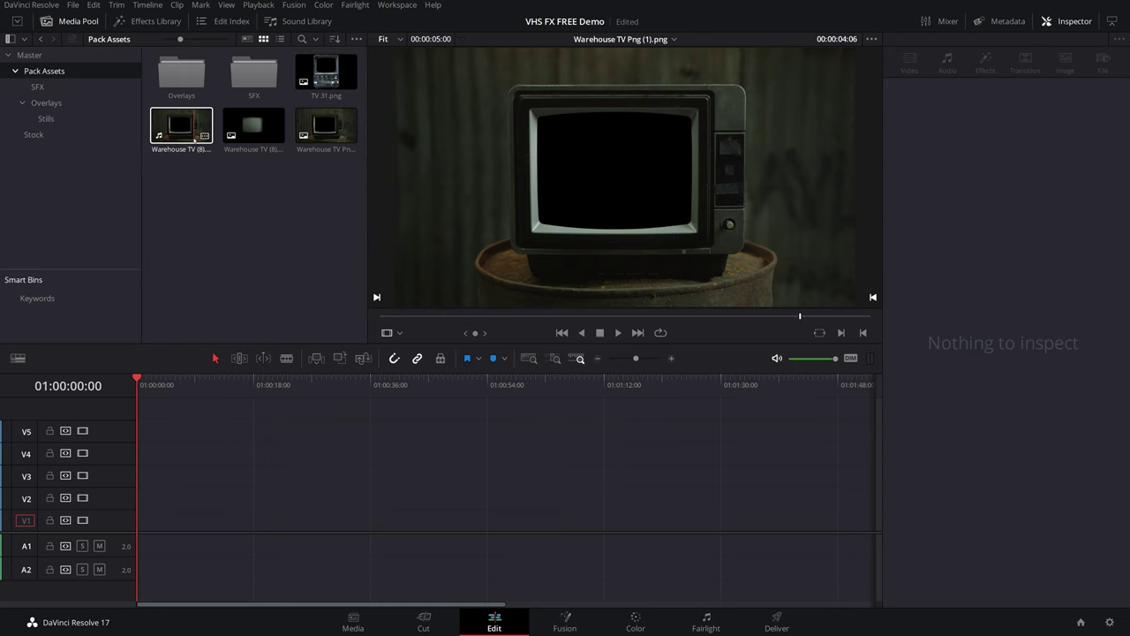
- Preview Warehouse TV (8).mov and Warehouse TV Png (1).png from Pack Assets in the source viewer
{"action": "left_click", "coordinate": [169, 123]}
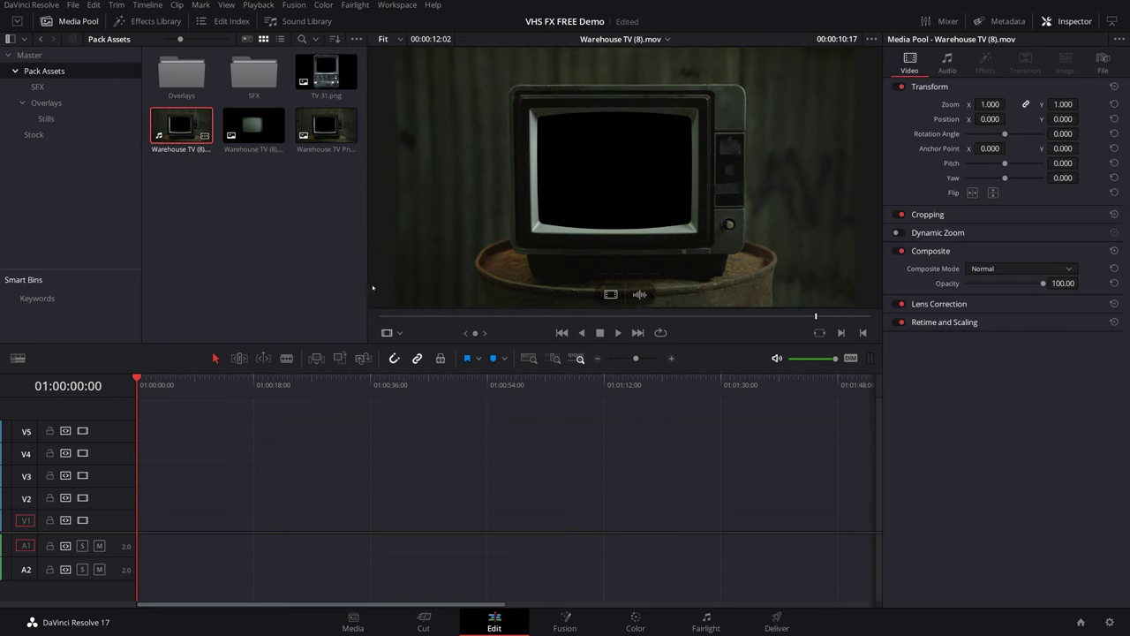
{"action": "left_click", "coordinate": [393, 316]}
{"action": "left_click_drag", "start_coordinate": [392, 315], "coordinate": [643, 320]}
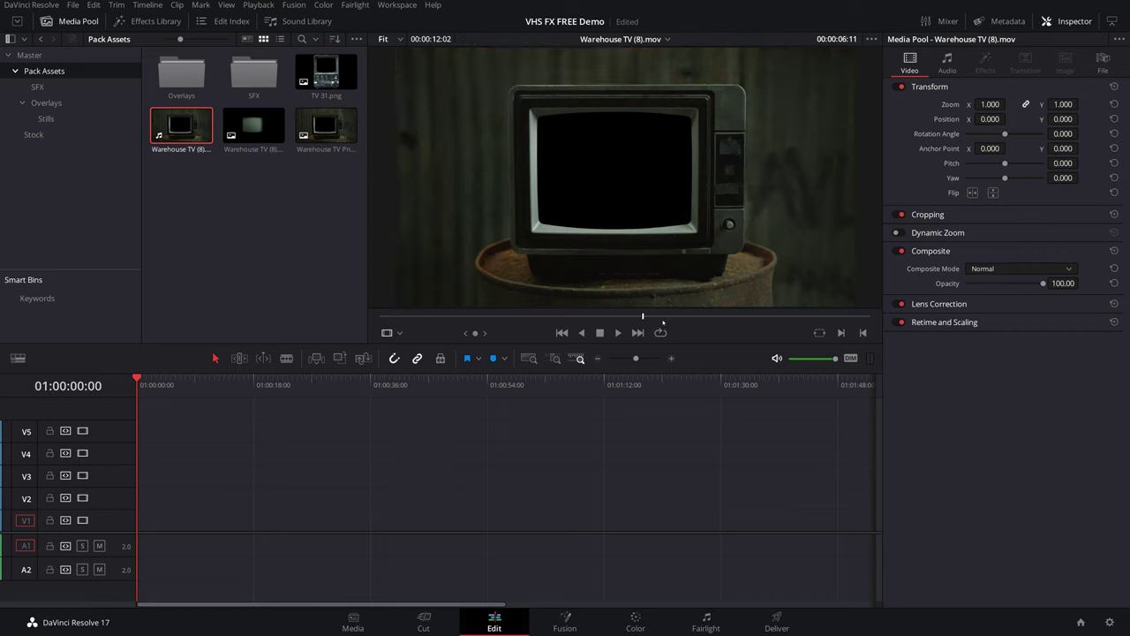
{"action": "mouse_move", "coordinate": [680, 294]}
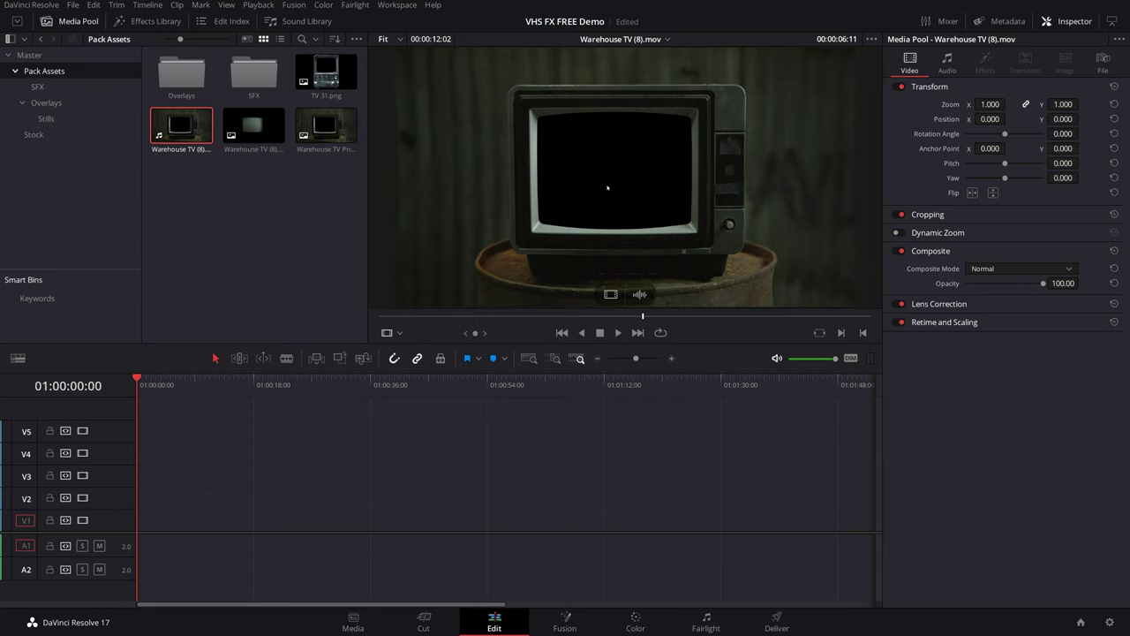
{"action": "left_click", "coordinate": [326, 124]}
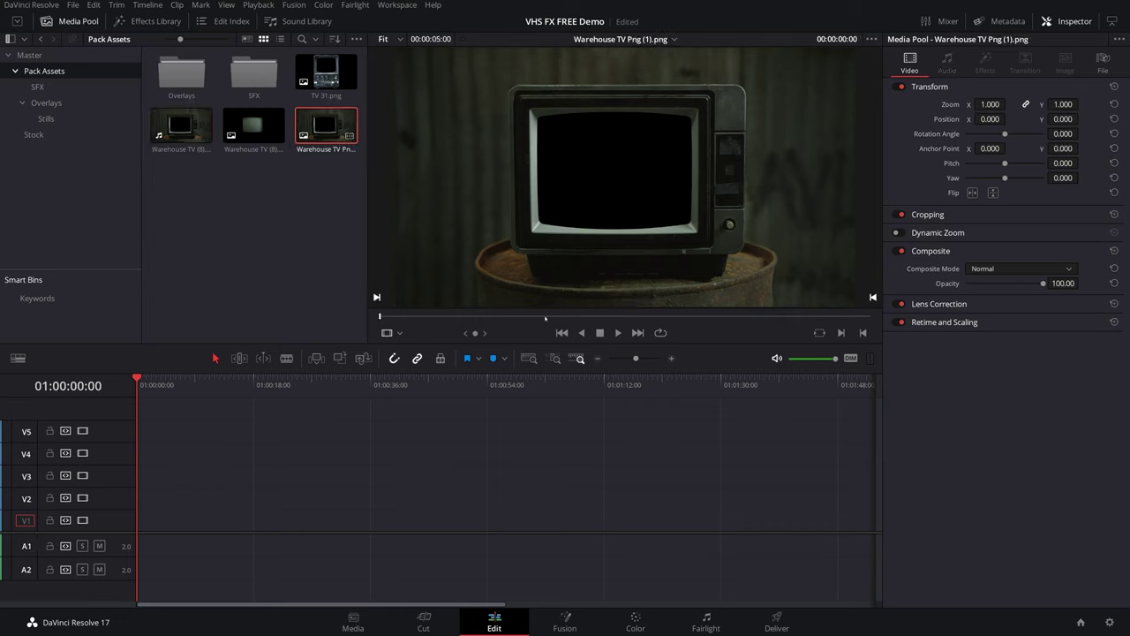
{"action": "left_click_drag", "start_coordinate": [415, 316], "coordinate": [701, 316]}
- Examine VHS FX (2).mp4, VHS FX (3).mp4 and TV 4k.png in the Overlays bin
{"action": "double_click", "coordinate": [181, 73]}
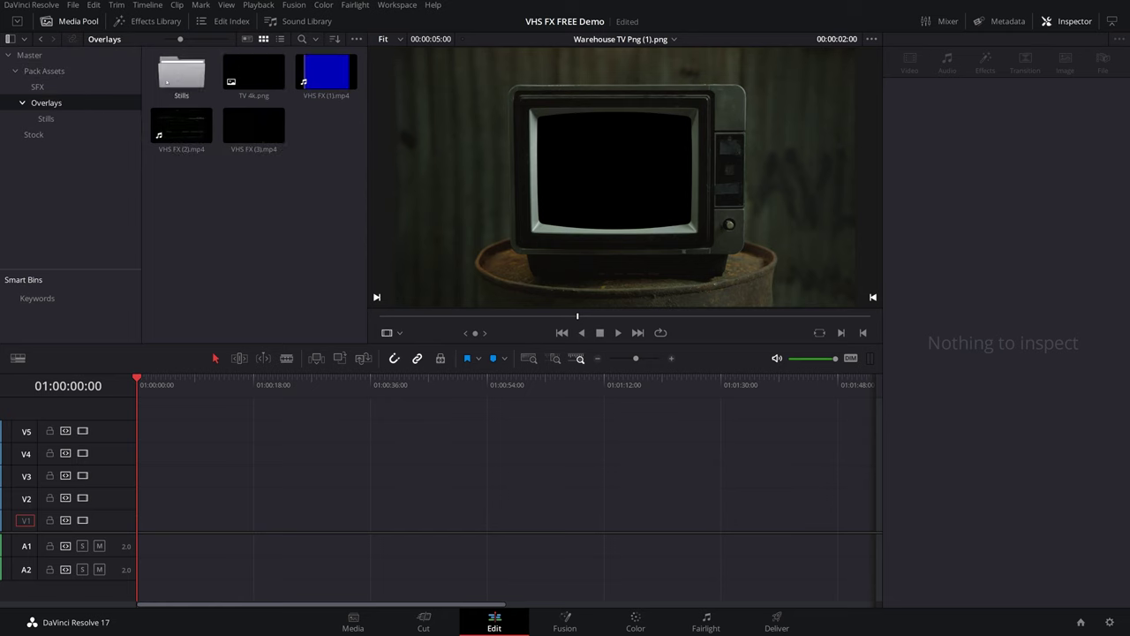
{"action": "left_click", "coordinate": [181, 125]}
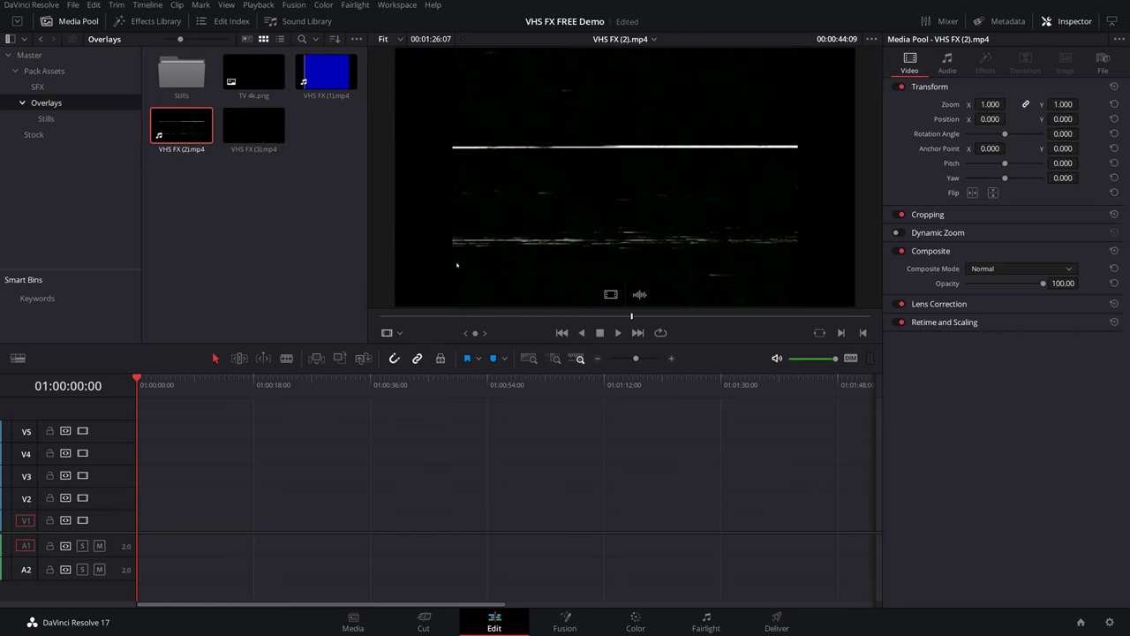
{"action": "left_click_drag", "start_coordinate": [448, 315], "coordinate": [664, 315]}
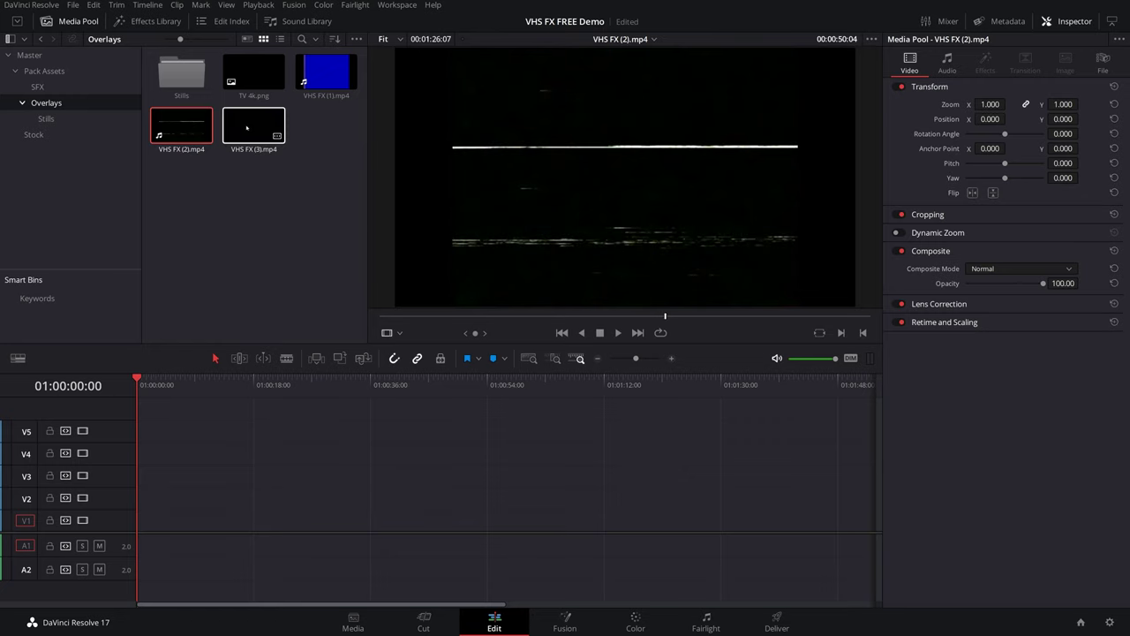
{"action": "left_click", "coordinate": [298, 192]}
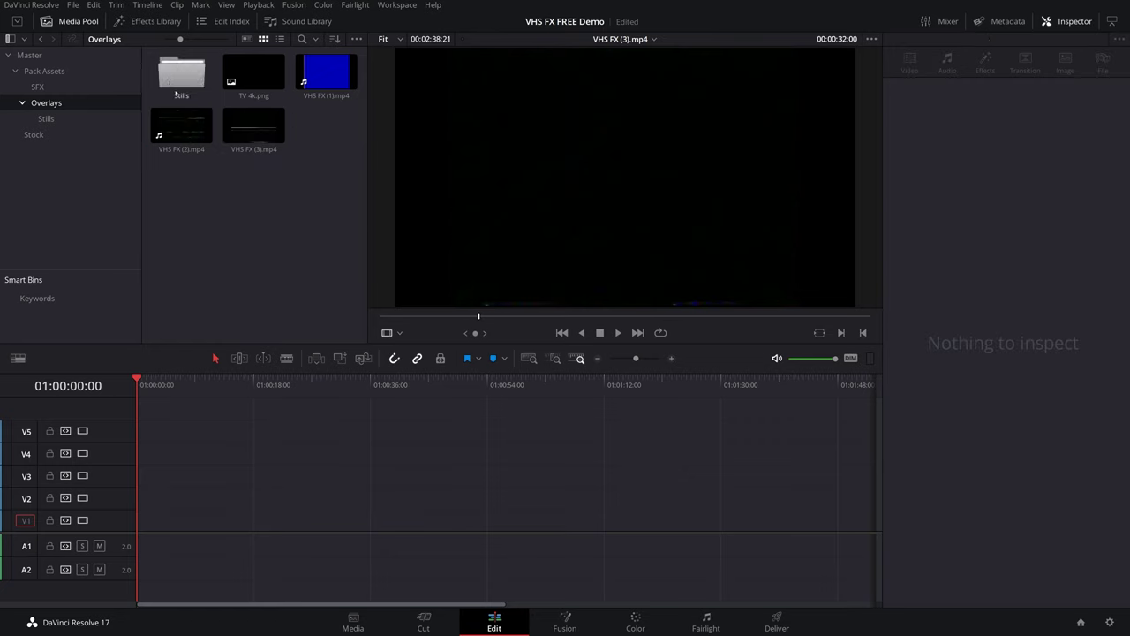
{"action": "left_click", "coordinate": [250, 91]}
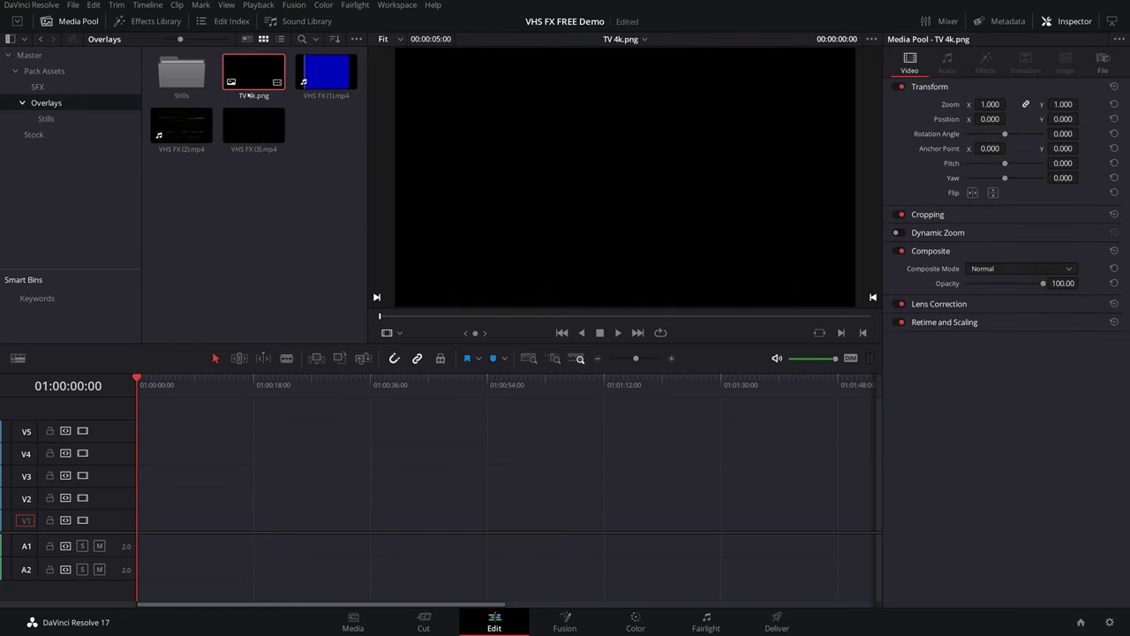
- Place the 129437 girl stock clip at the start of track V1 and enlarge it to a zoom of about 1.105
{"action": "left_click", "coordinate": [33, 134]}
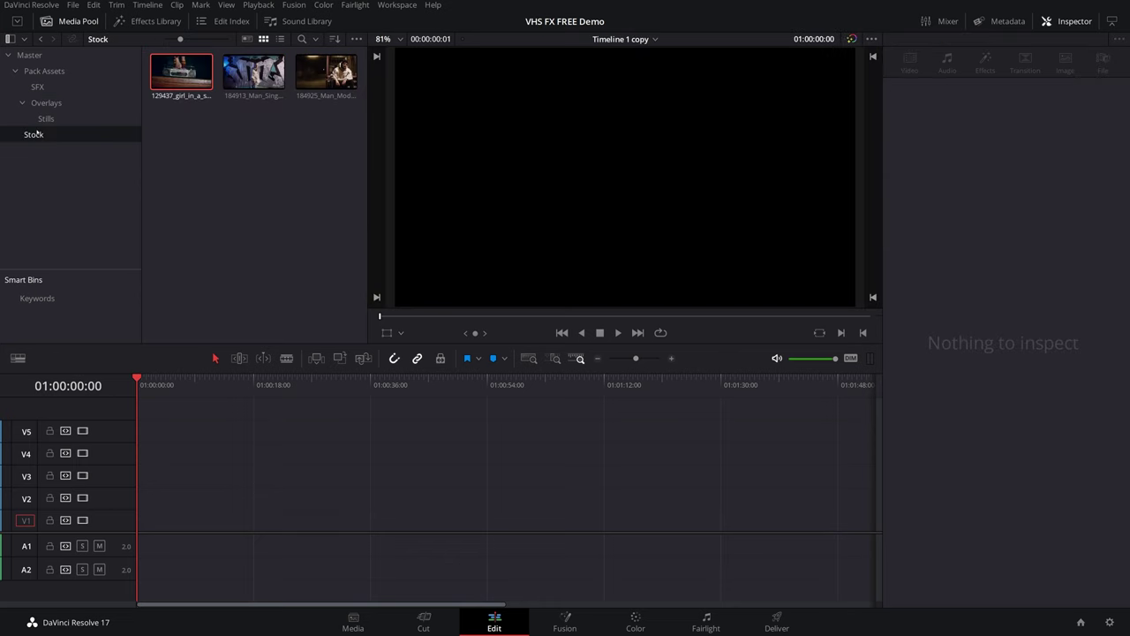
{"action": "left_click_drag", "start_coordinate": [181, 71], "coordinate": [146, 523]}
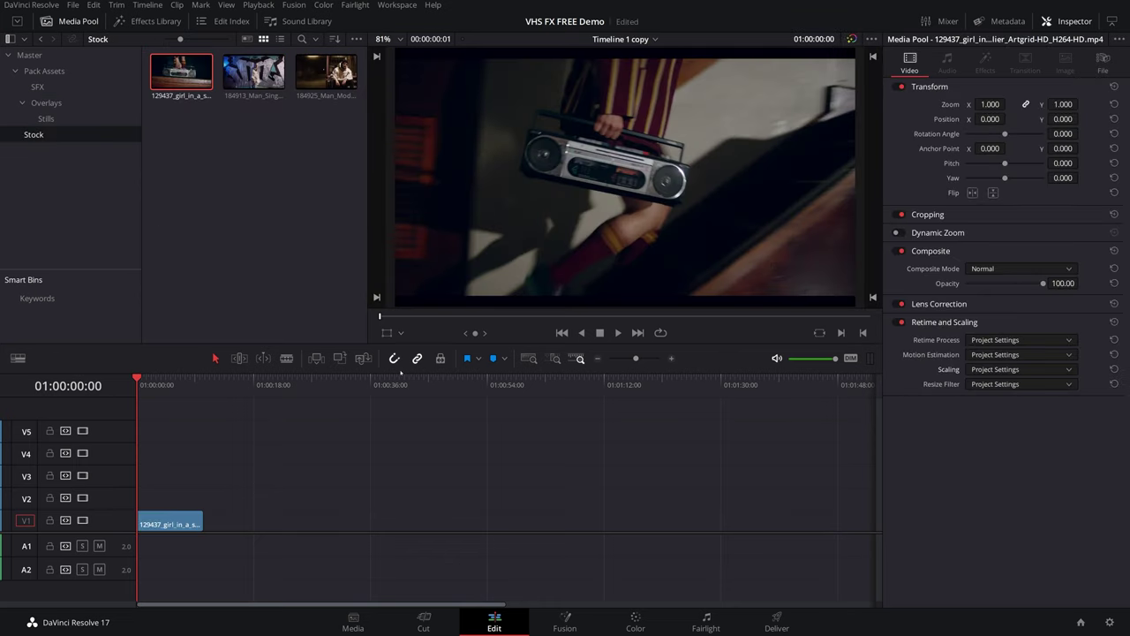
{"action": "left_click", "coordinate": [387, 333]}
{"action": "left_click_drag", "start_coordinate": [395, 307], "coordinate": [371, 320]}
- Place TV 4k.png from Overlays on V2 above the stock clip, save the project and play the result
{"action": "left_click", "coordinate": [46, 103]}
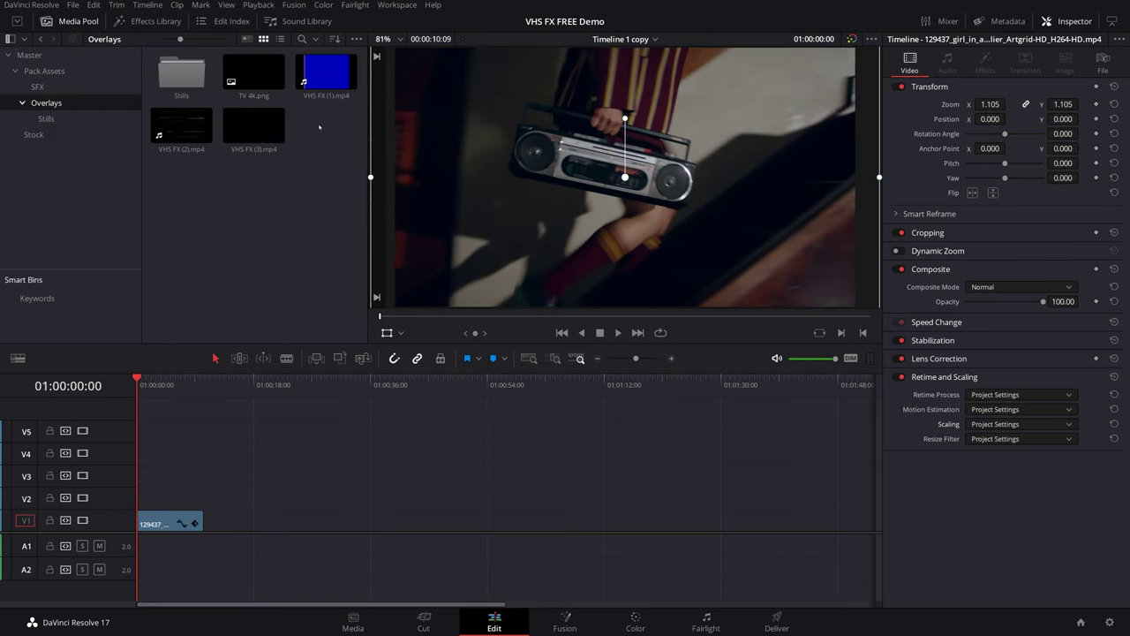
{"action": "left_click_drag", "start_coordinate": [253, 71], "coordinate": [139, 501]}
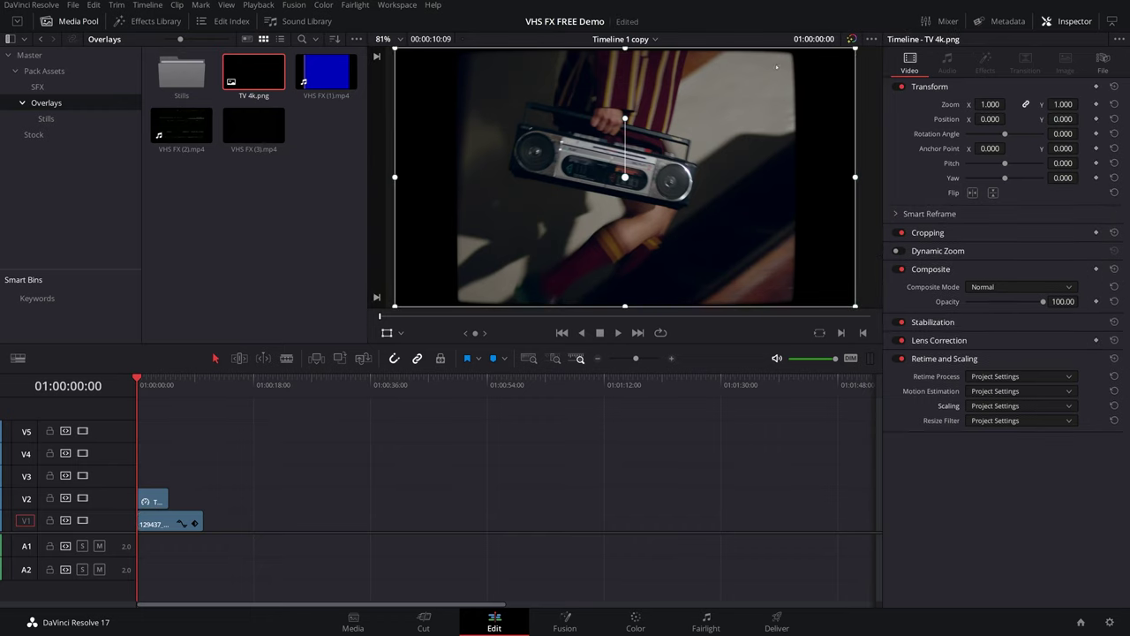
{"action": "key", "text": "ctrl+s"}
{"action": "key", "text": "space"}
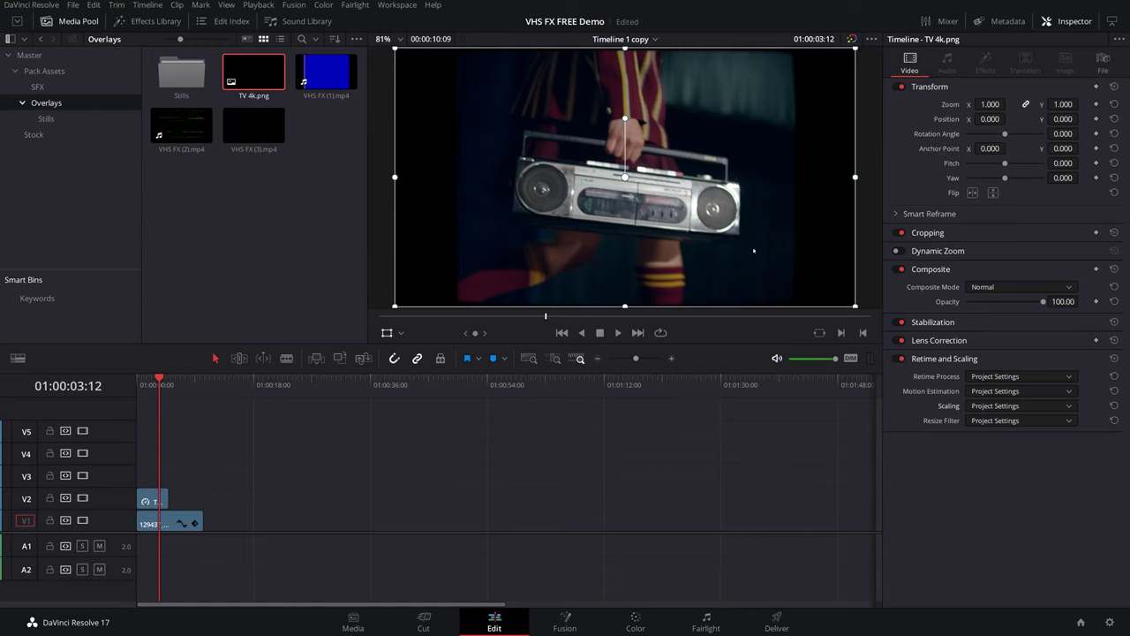
- Replace the TV 4k.png overlay on V2 with 4x3 bars.png from Stills, spanning the whole stock clip
{"action": "left_click", "coordinate": [309, 161]}
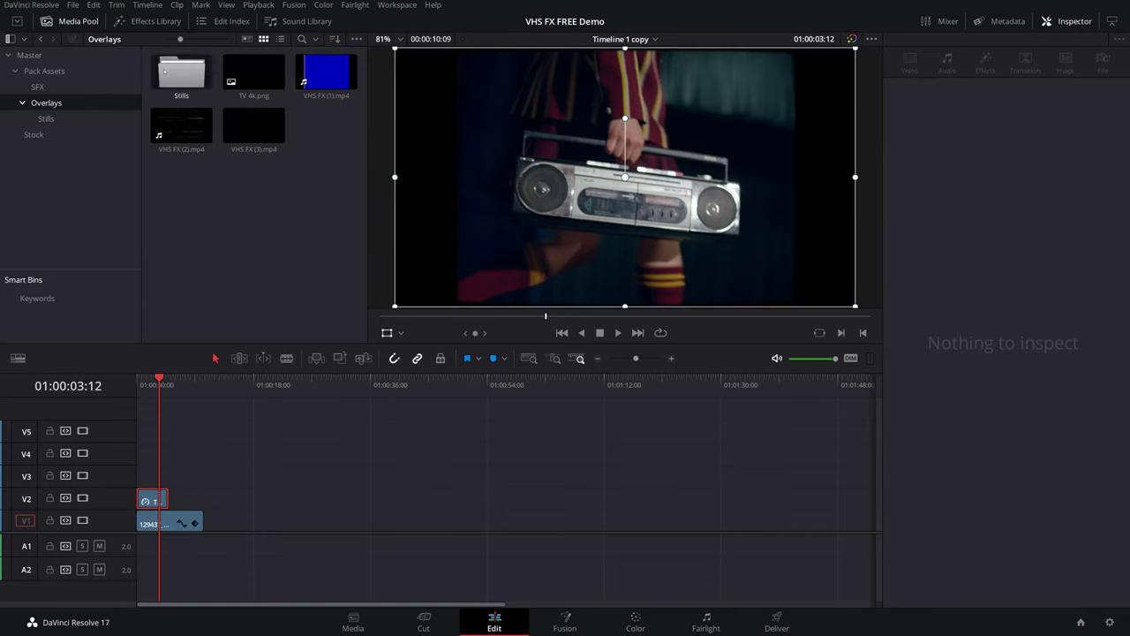
{"action": "double_click", "coordinate": [188, 80]}
{"action": "left_click_drag", "start_coordinate": [187, 79], "coordinate": [202, 497]}
{"action": "key", "text": "Delete"}
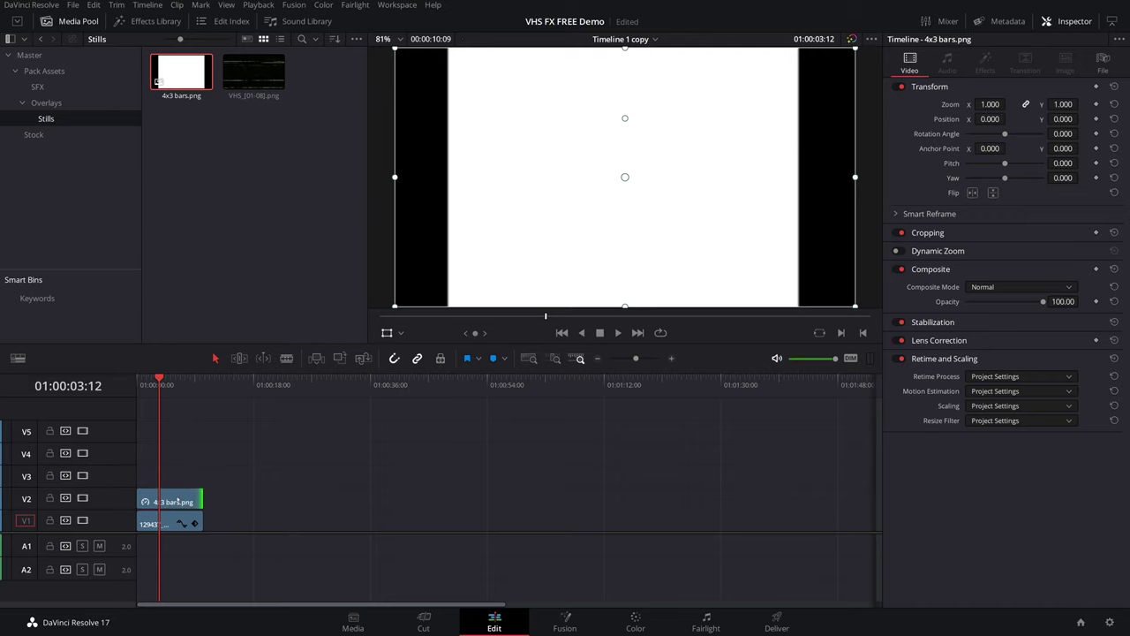
- Set the 4x3 bars overlay's composite mode to Darken and play the timeline from the start
{"action": "left_click", "coordinate": [1015, 287]}
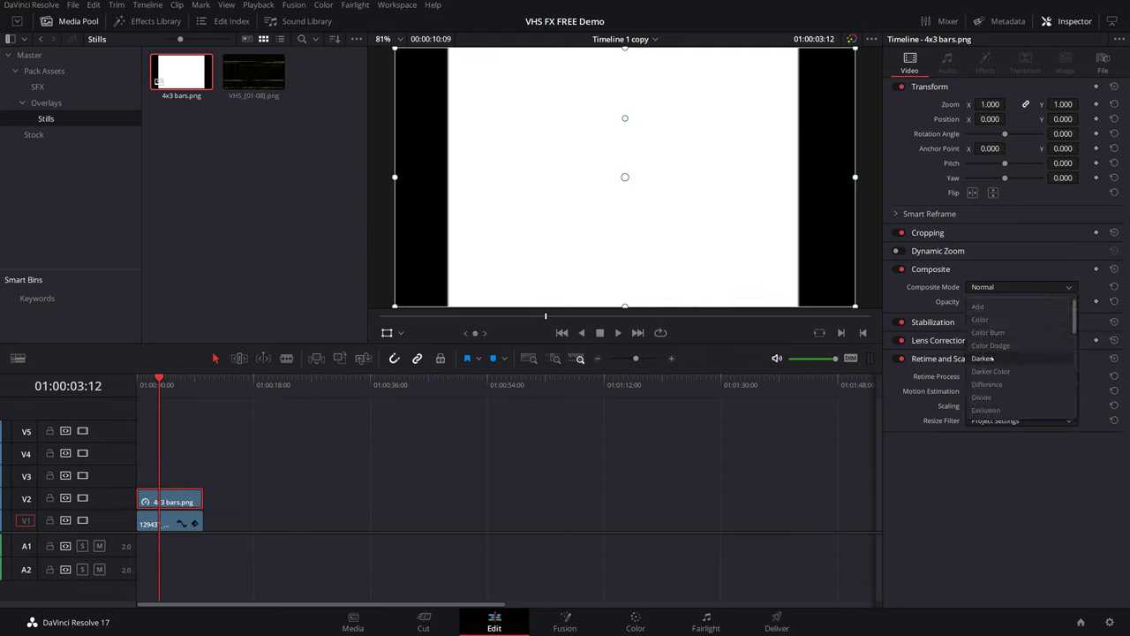
{"action": "left_click", "coordinate": [993, 358]}
{"action": "key", "text": "Home"}
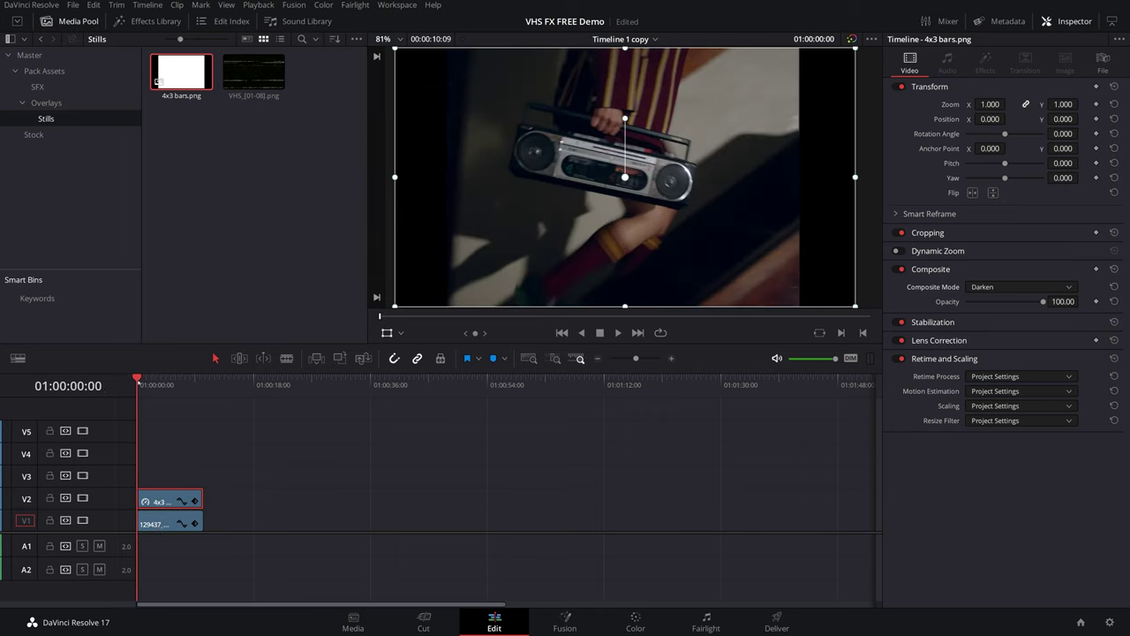
{"action": "key", "text": "space"}
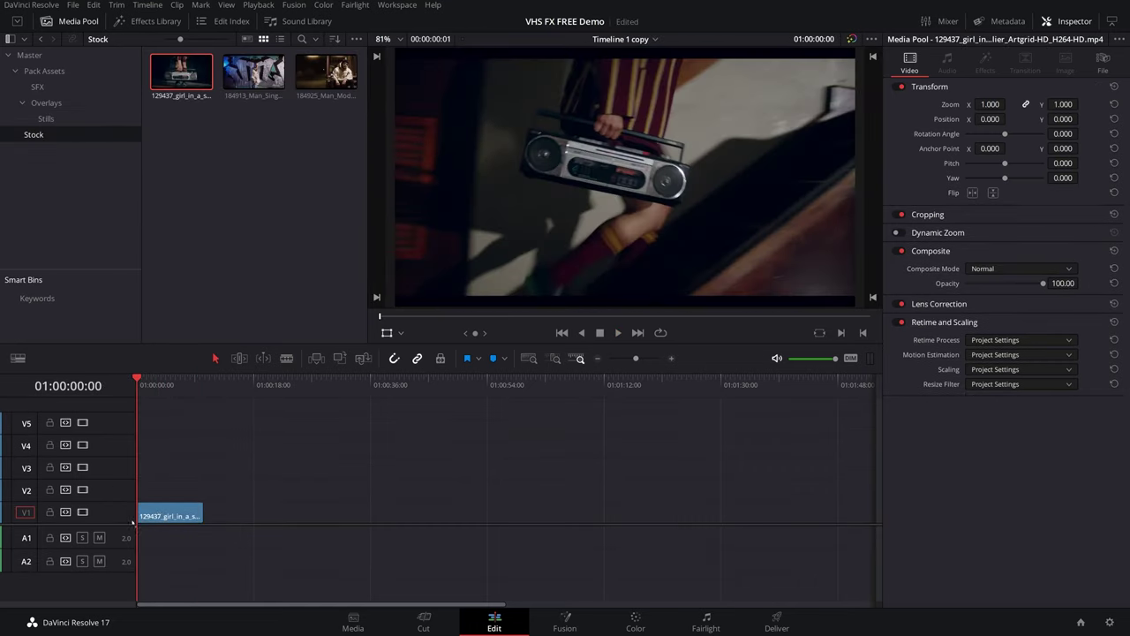
- Place Warehouse TV (8).mov from Pack Assets at the start of V2 above the stock clip and play the result
{"action": "left_click", "coordinate": [169, 508]}
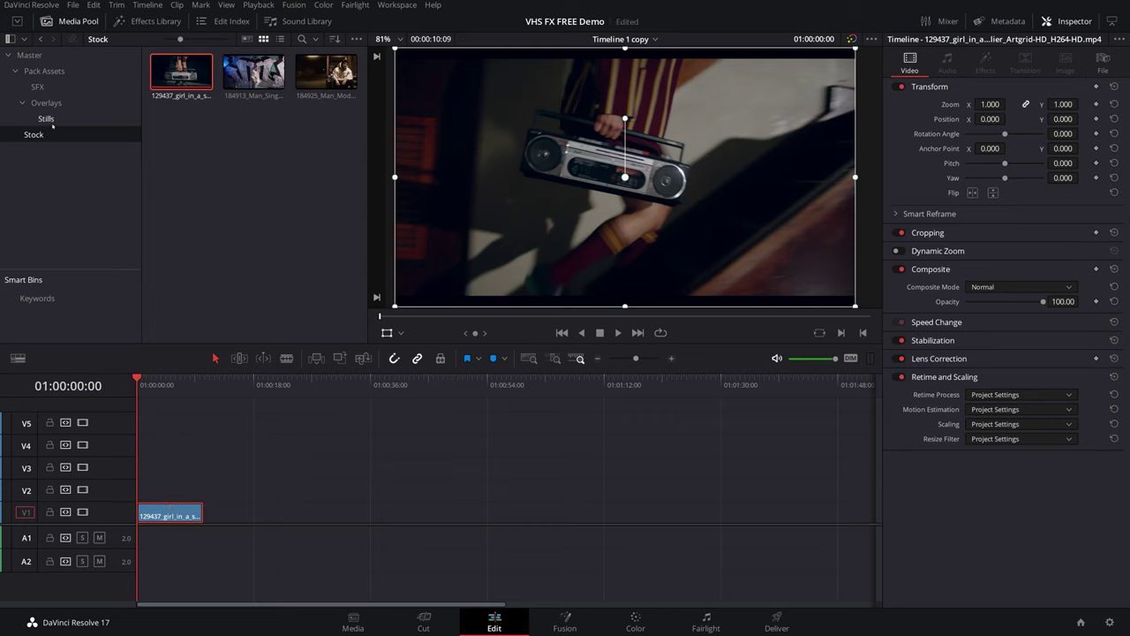
{"action": "left_click", "coordinate": [42, 70]}
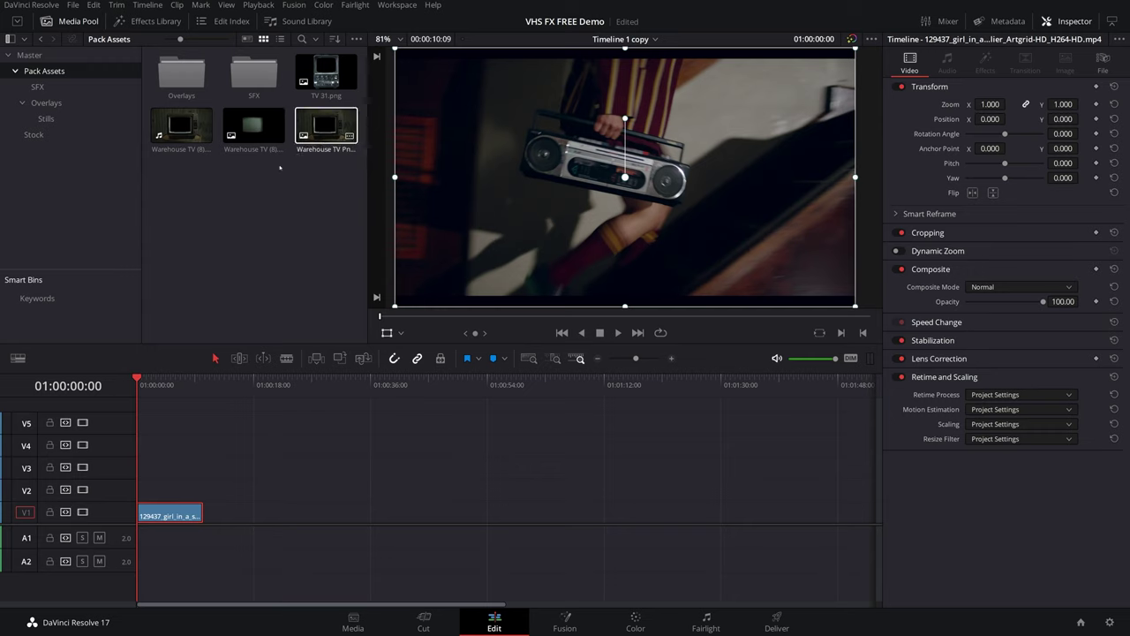
{"action": "left_click", "coordinate": [180, 124]}
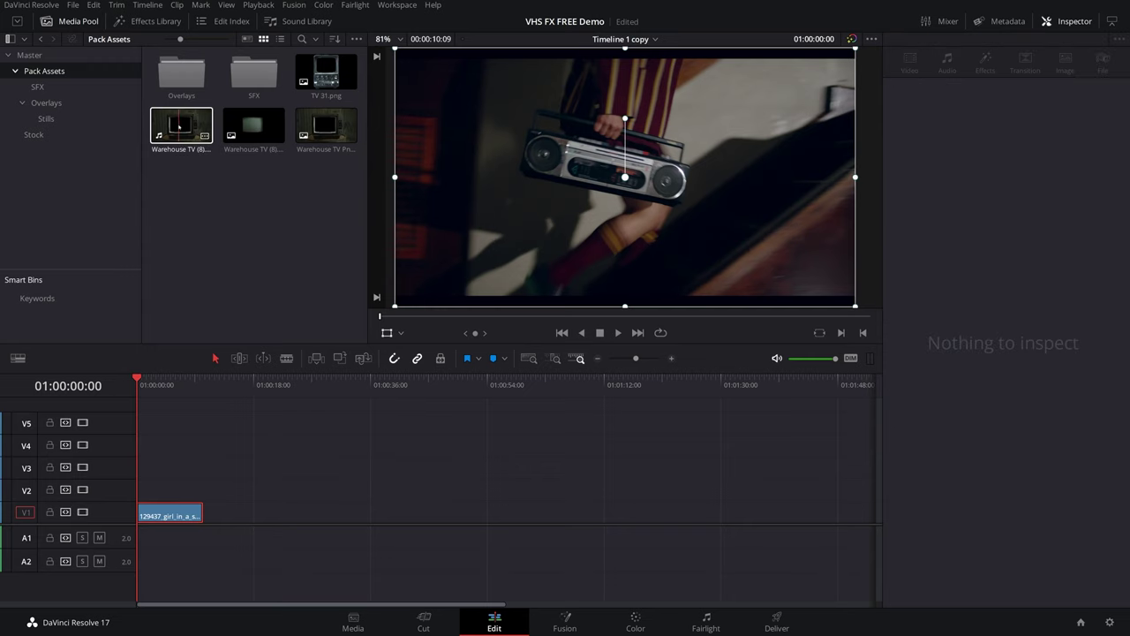
{"action": "left_click_drag", "start_coordinate": [181, 124], "coordinate": [139, 494]}
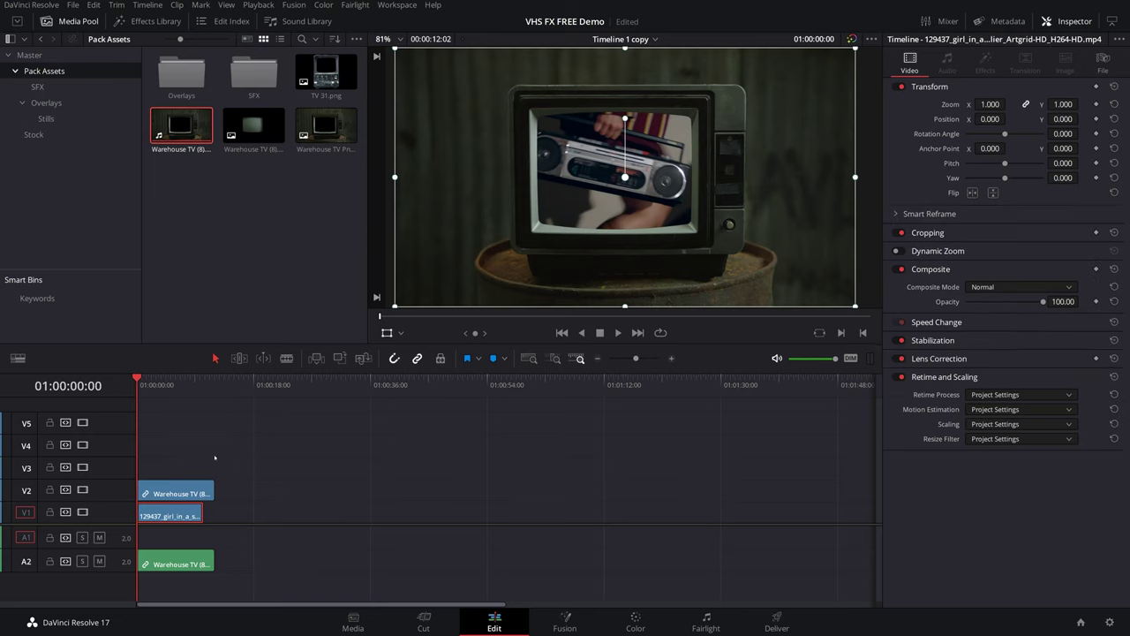
{"action": "key", "text": "space"}
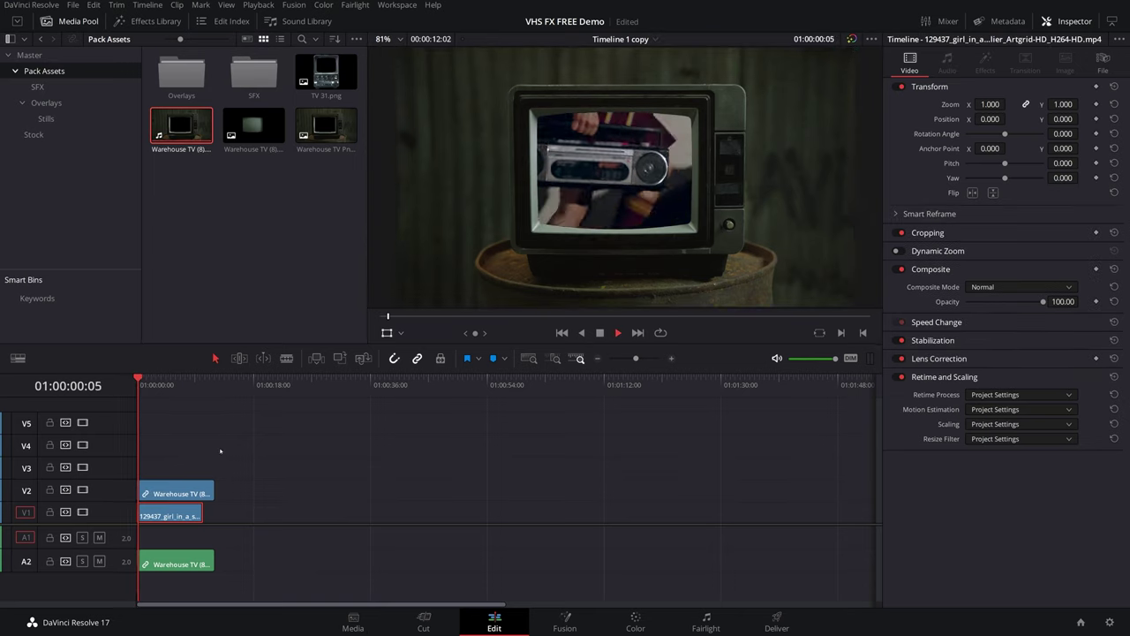
{"action": "key", "text": "space"}
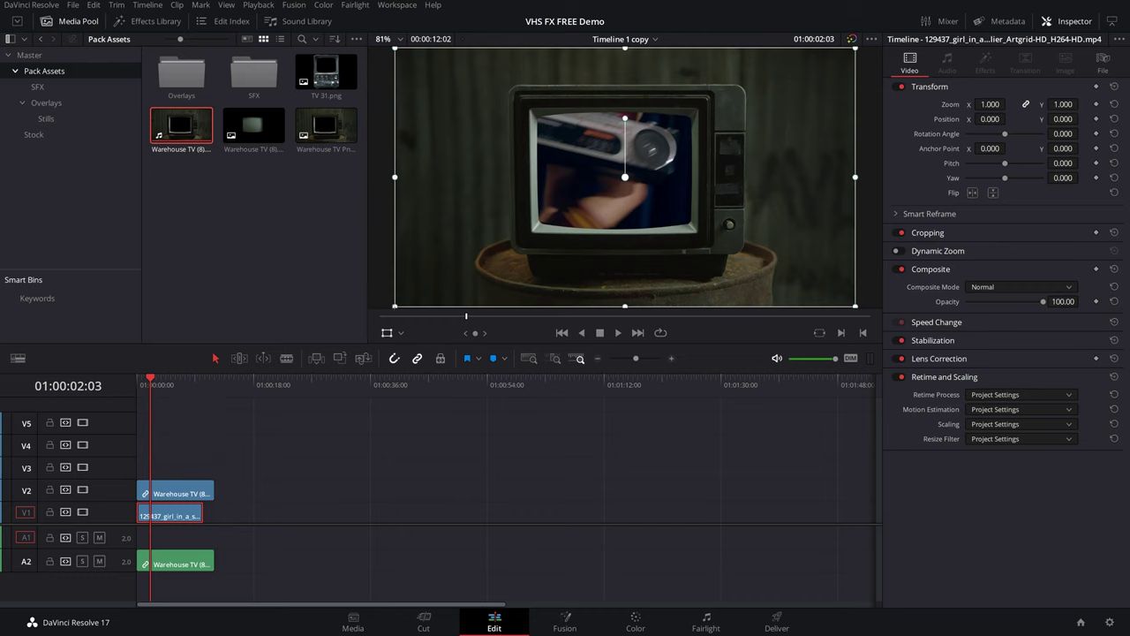
- Fit the stock clip inside the TV screen with zoom about 0.465 and position about X -29.455, Y 24.545, and save
{"action": "left_click_drag", "start_coordinate": [395, 305], "coordinate": [518, 236]}
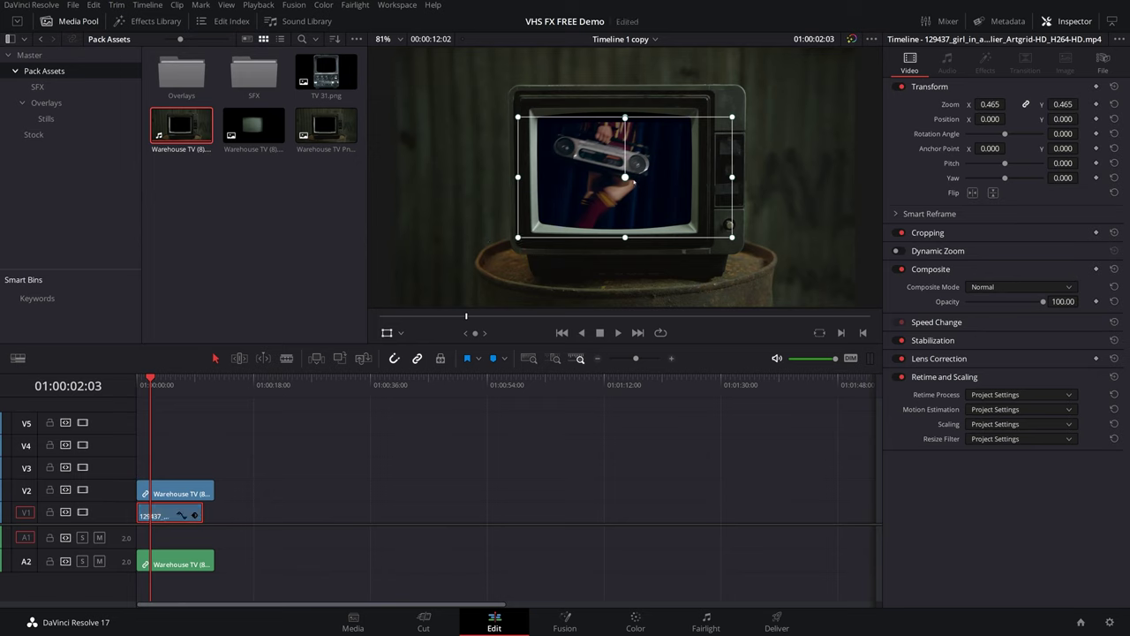
{"action": "left_click_drag", "start_coordinate": [633, 182], "coordinate": [646, 154]}
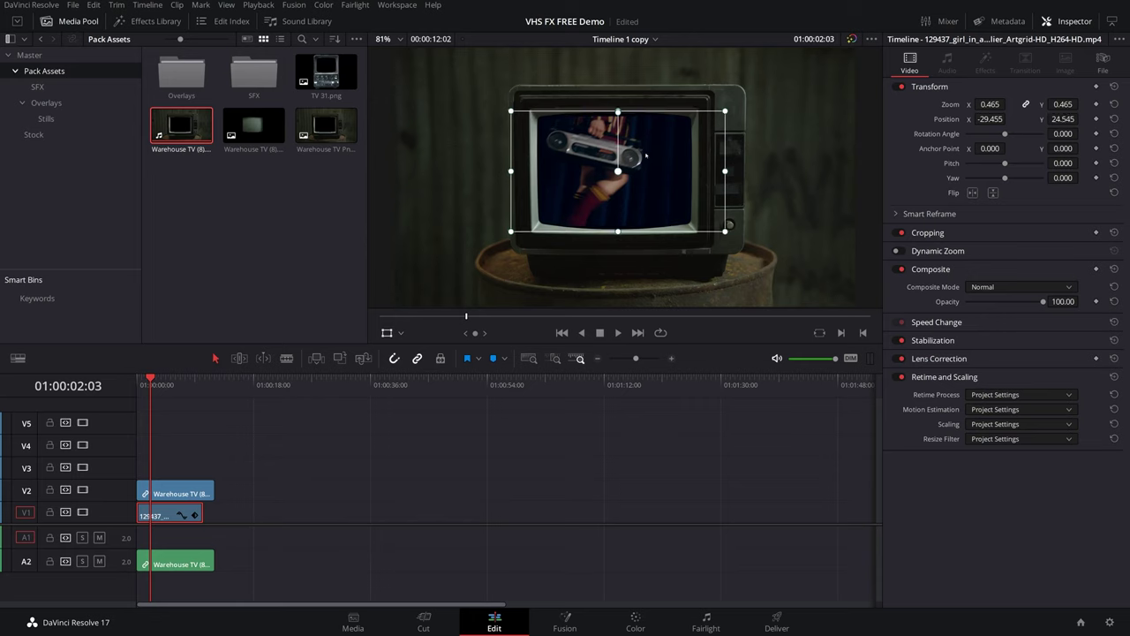
{"action": "key", "text": "ctrl+s"}
- Set the stock clip's lens correction distortion to -0.160
{"action": "left_click", "coordinate": [941, 359]}
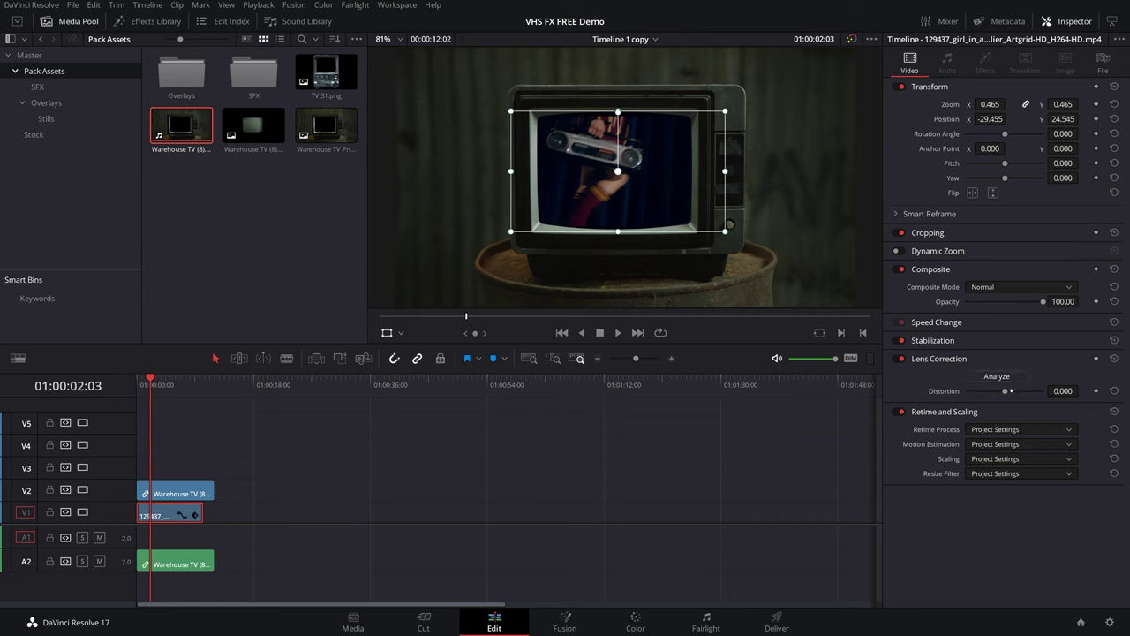
{"action": "left_click_drag", "start_coordinate": [1004, 391], "coordinate": [998, 391]}
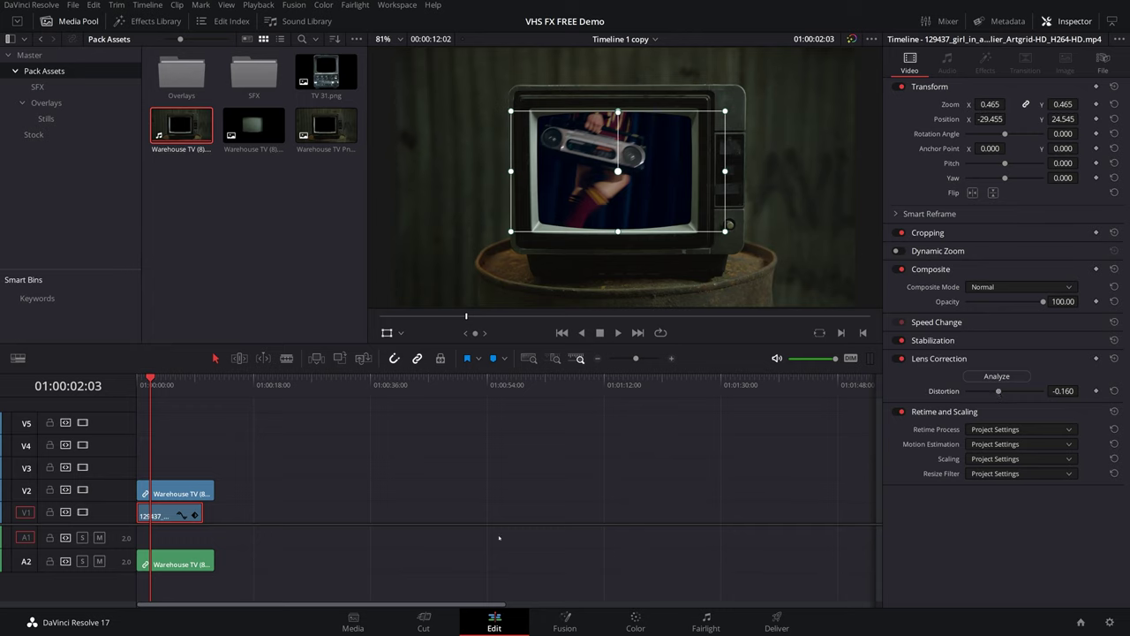
- Move the Warehouse TV (8).mov clip from V2 up to V3
{"action": "left_click", "coordinate": [181, 494]}
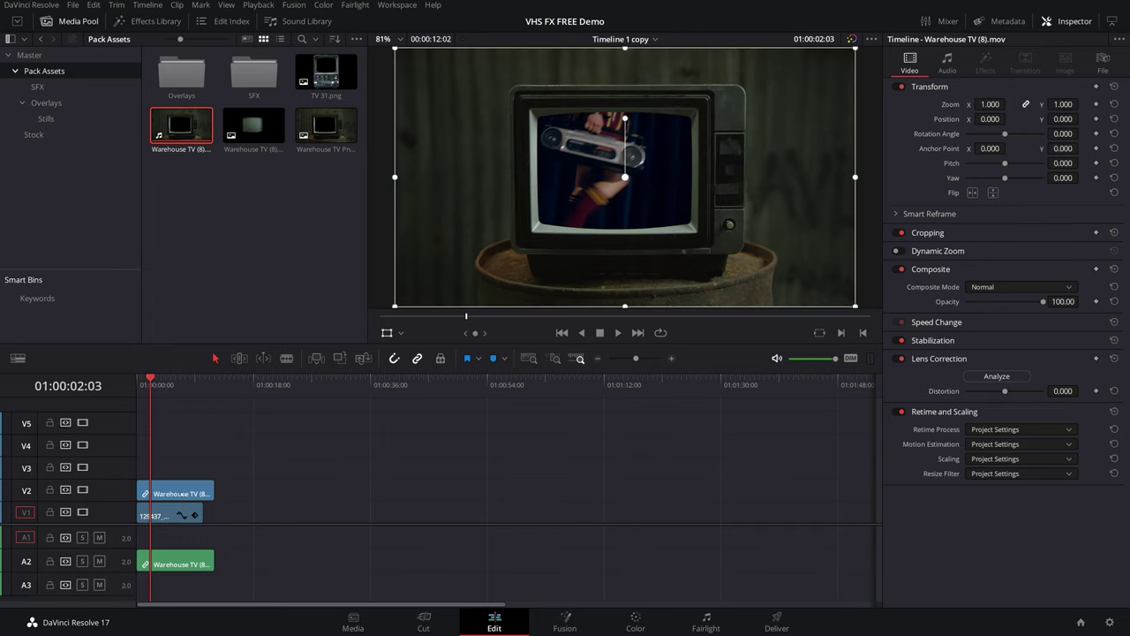
{"action": "left_click_drag", "start_coordinate": [176, 486], "coordinate": [176, 464]}
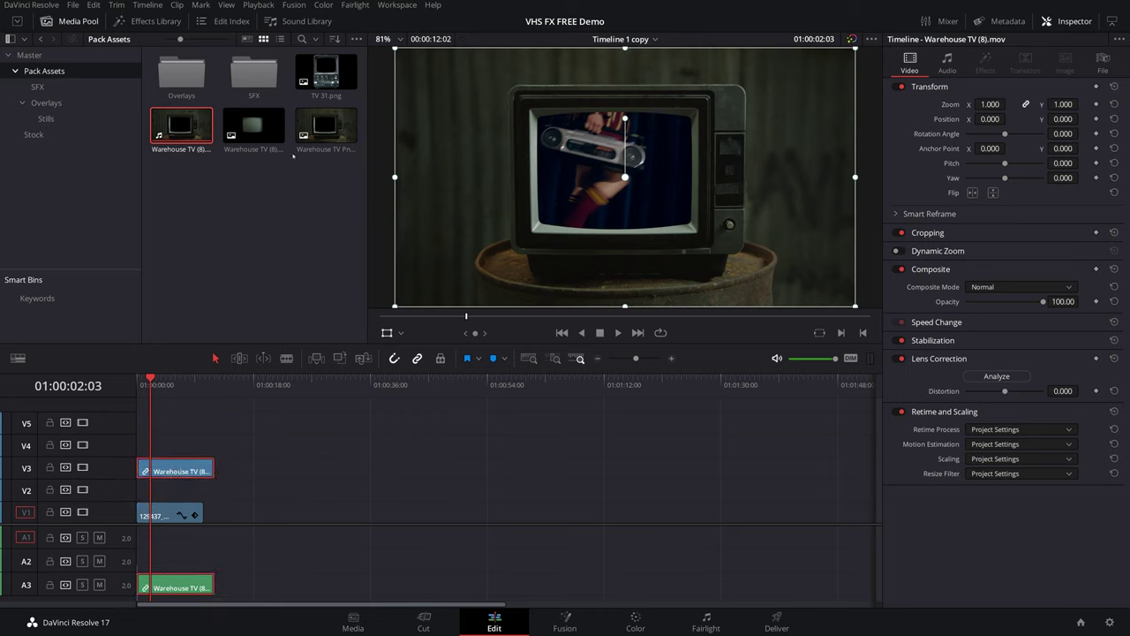
- Place Warehouse TV (8).png from Pack Assets at the start of V2, between the stock clip and the TV frame clip
{"action": "left_click", "coordinate": [254, 128]}
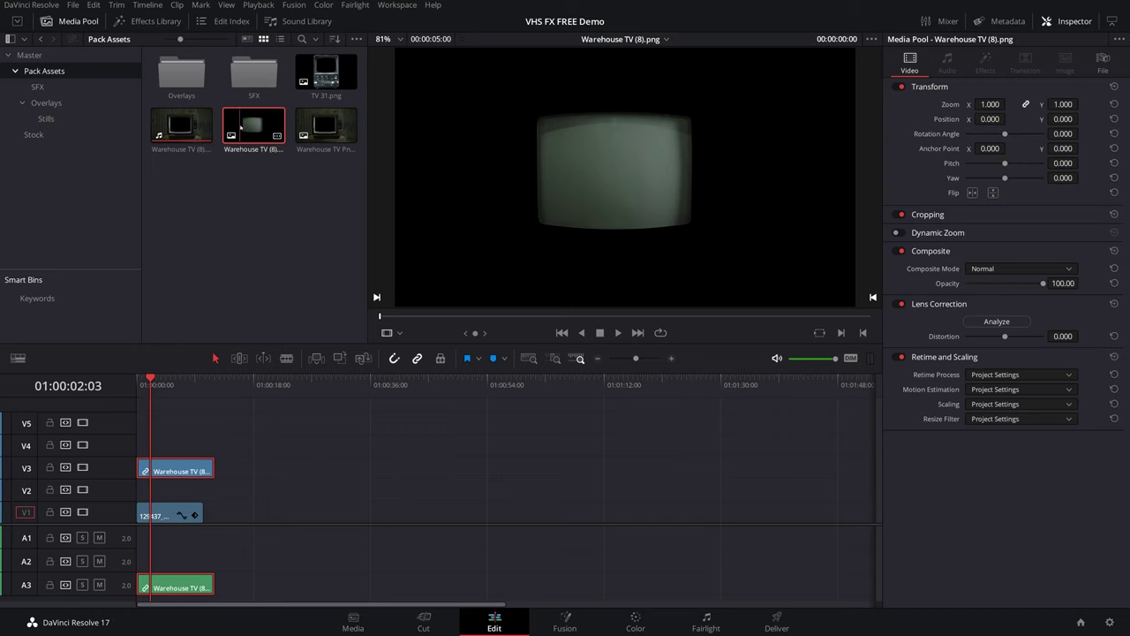
{"action": "left_click_drag", "start_coordinate": [247, 128], "coordinate": [202, 491]}
{"action": "left_click", "coordinate": [179, 494]}
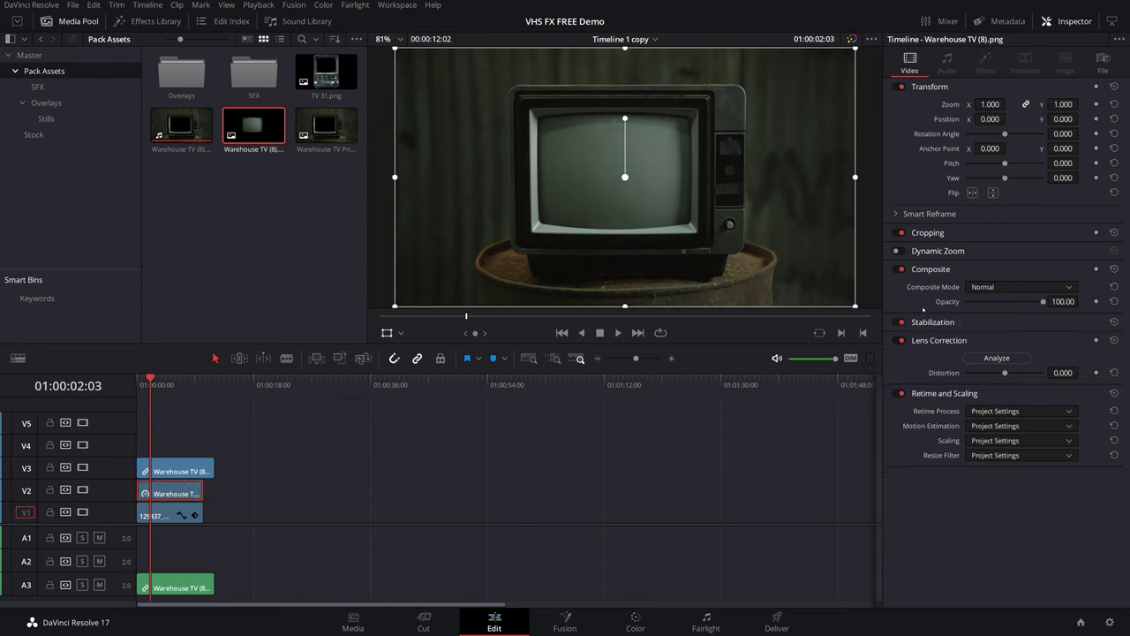
- Set the Warehouse TV (8).png clip's composite mode to Add and play the result from the start
{"action": "left_click", "coordinate": [986, 288]}
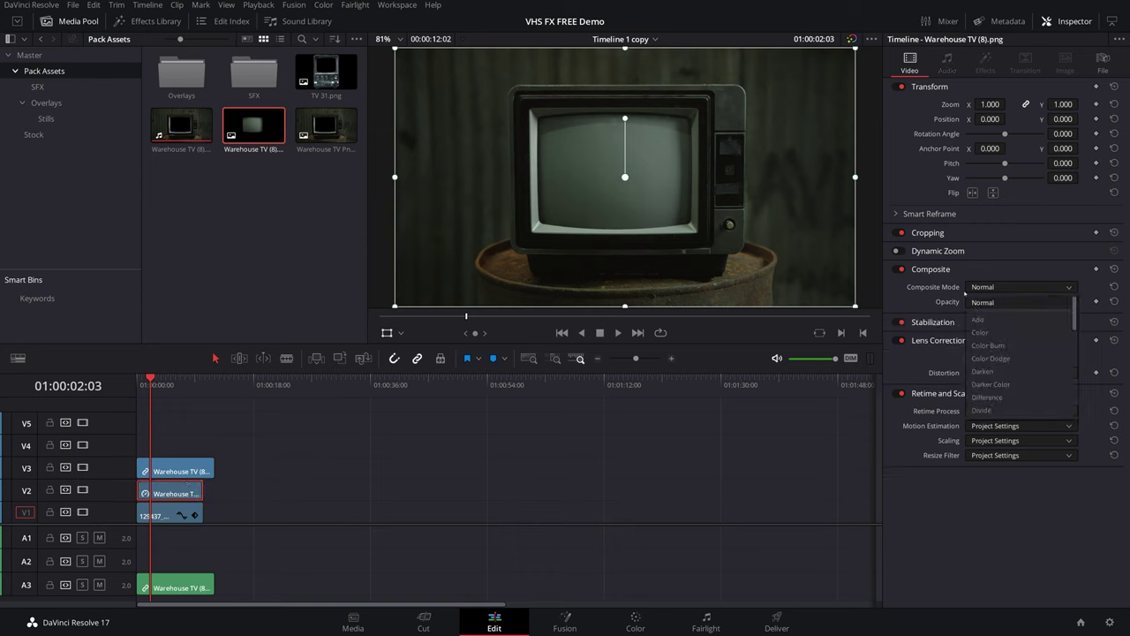
{"action": "left_click", "coordinate": [979, 320]}
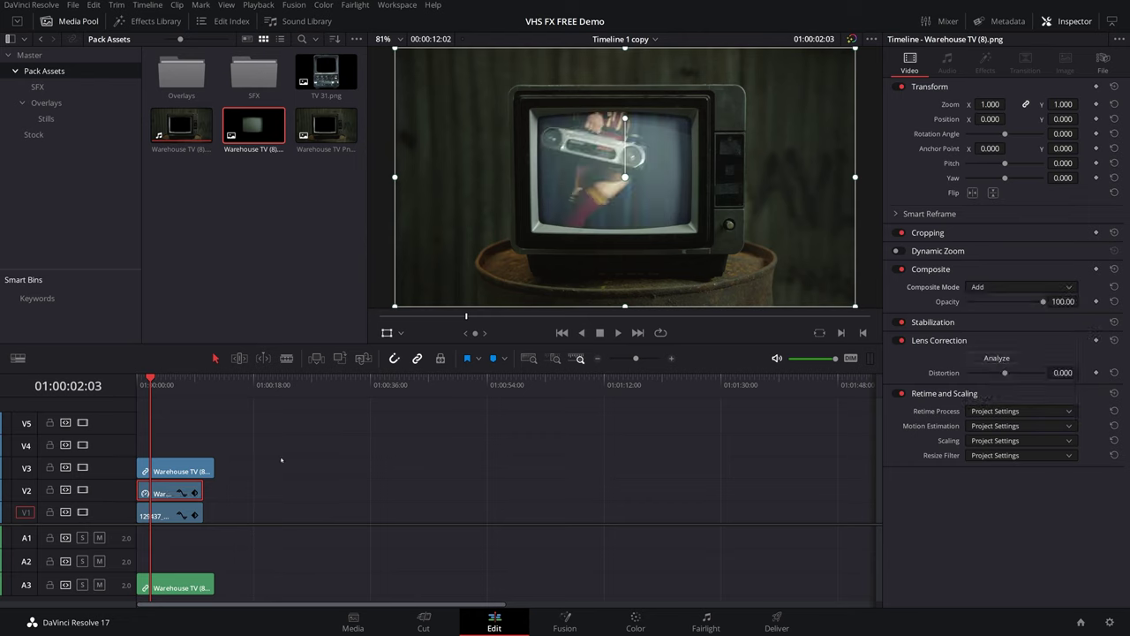
{"action": "key", "text": "Home"}
{"action": "key", "text": "space"}
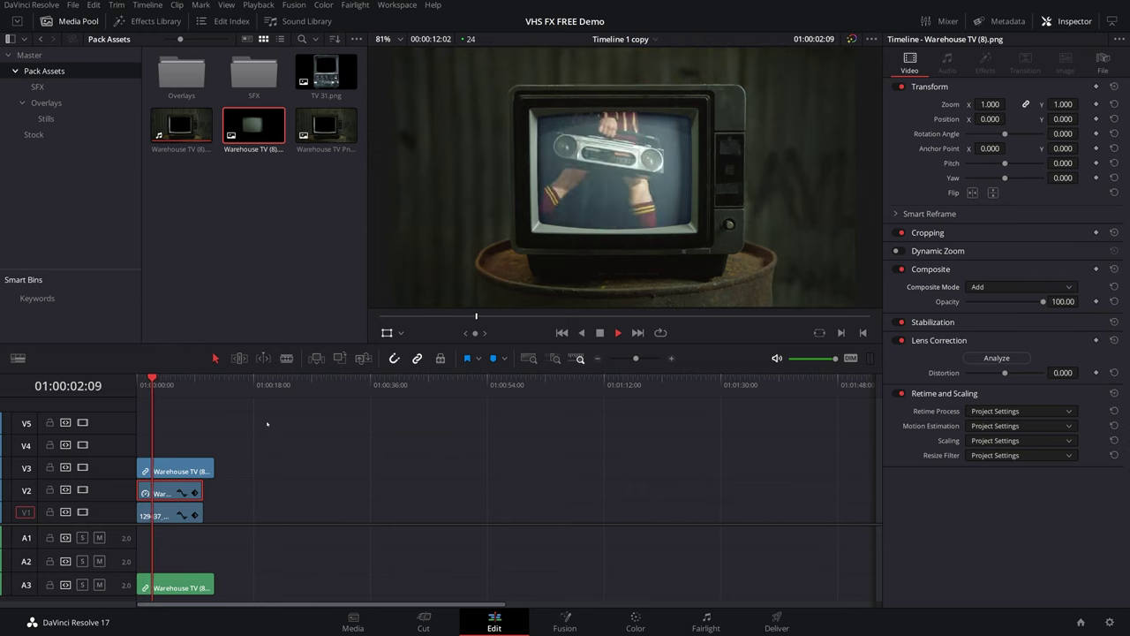
{"action": "key", "text": "space"}
{"action": "key", "text": "Home"}
{"action": "scroll", "coordinate": [243, 473], "scroll_direction": "down", "scroll_amount": 1}
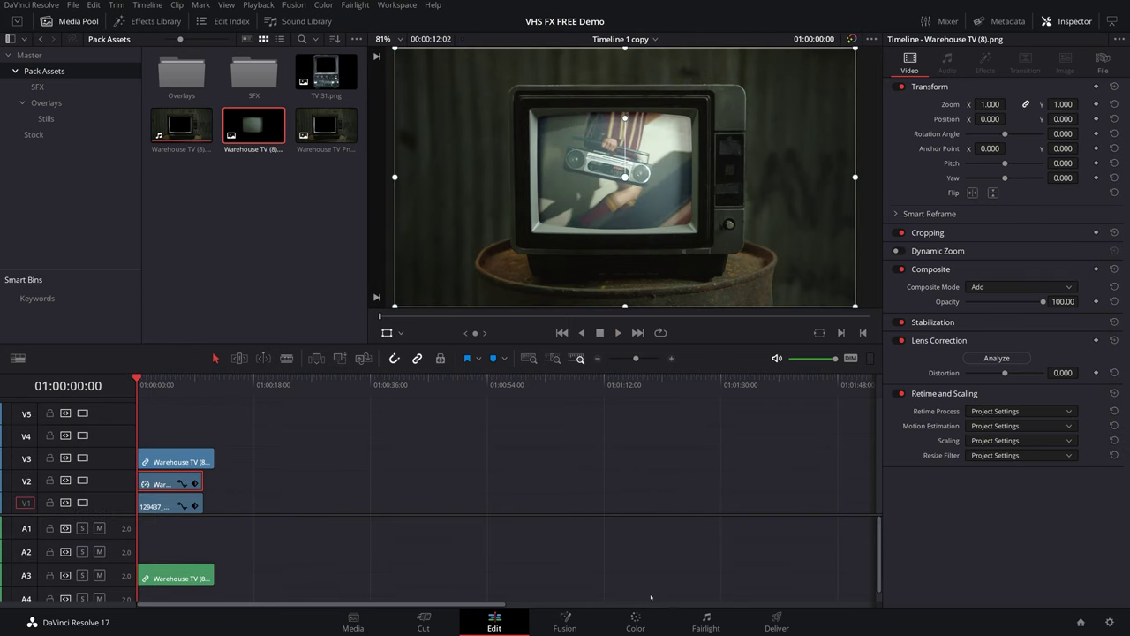
- Raise the Lift of the Warehouse TV (8).png clip to 0.01 on the Color page, and return to the Edit page
{"action": "left_click", "coordinate": [636, 621]}
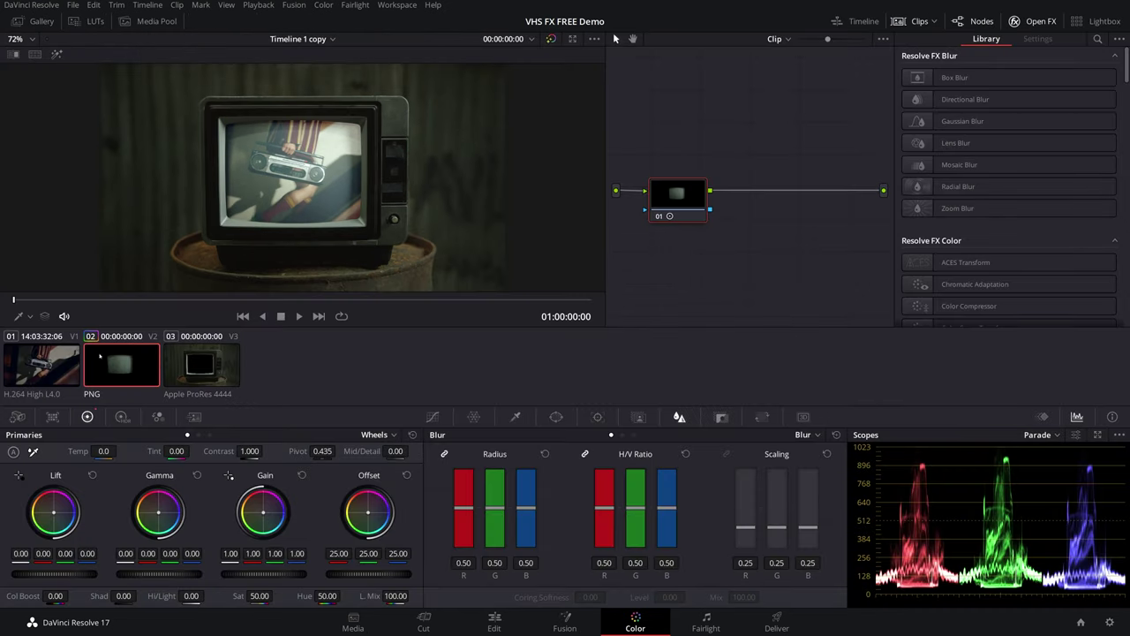
{"action": "left_click", "coordinate": [919, 20]}
{"action": "left_click", "coordinate": [919, 20]}
{"action": "left_click_drag", "start_coordinate": [64, 575], "coordinate": [69, 575]}
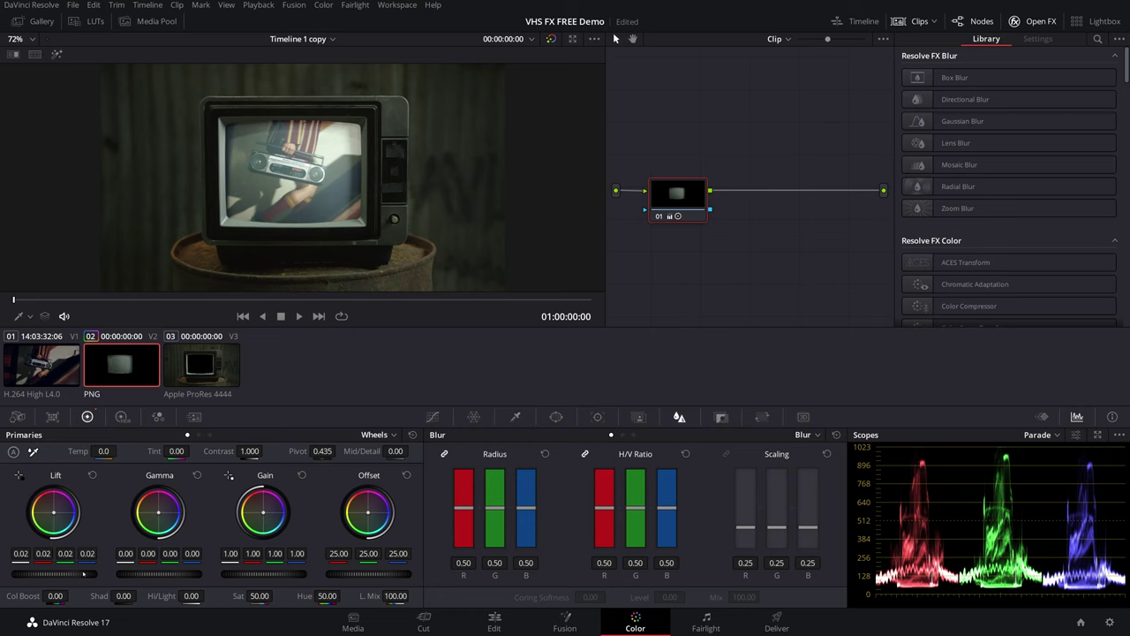
{"action": "left_click_drag", "start_coordinate": [68, 575], "coordinate": [66, 575]}
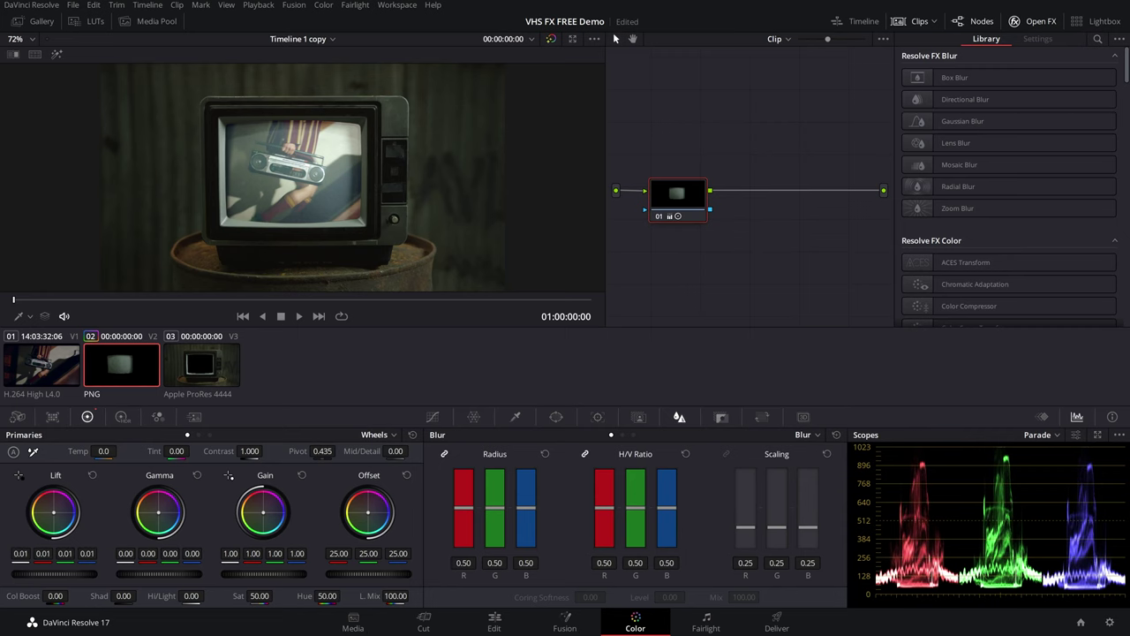
{"action": "left_click", "coordinate": [497, 622]}
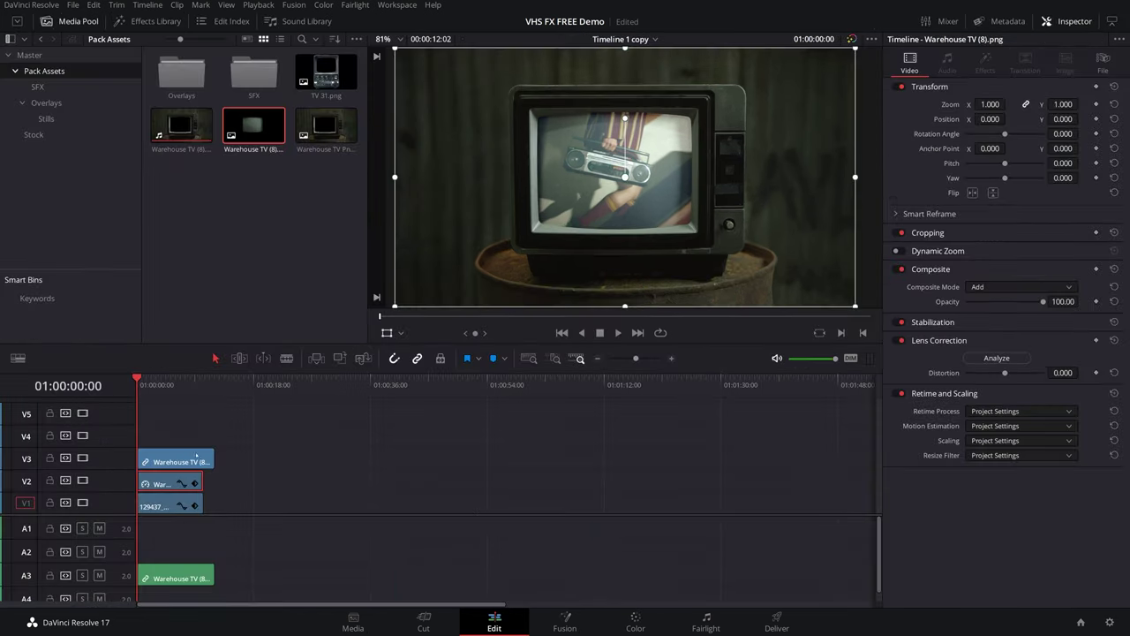
- Move the Warehouse TV (8).mov clip up to V4 and place VHS FX (3).mp4 from Overlays at the start of V3
{"action": "left_click", "coordinate": [175, 461]}
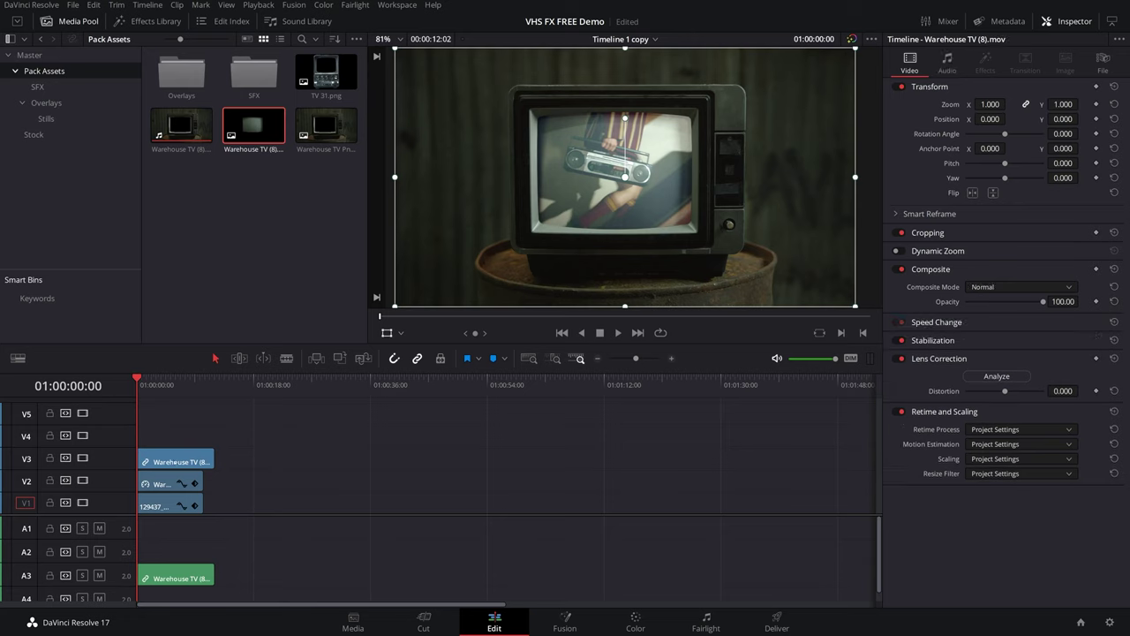
{"action": "left_click_drag", "start_coordinate": [171, 458], "coordinate": [173, 431]}
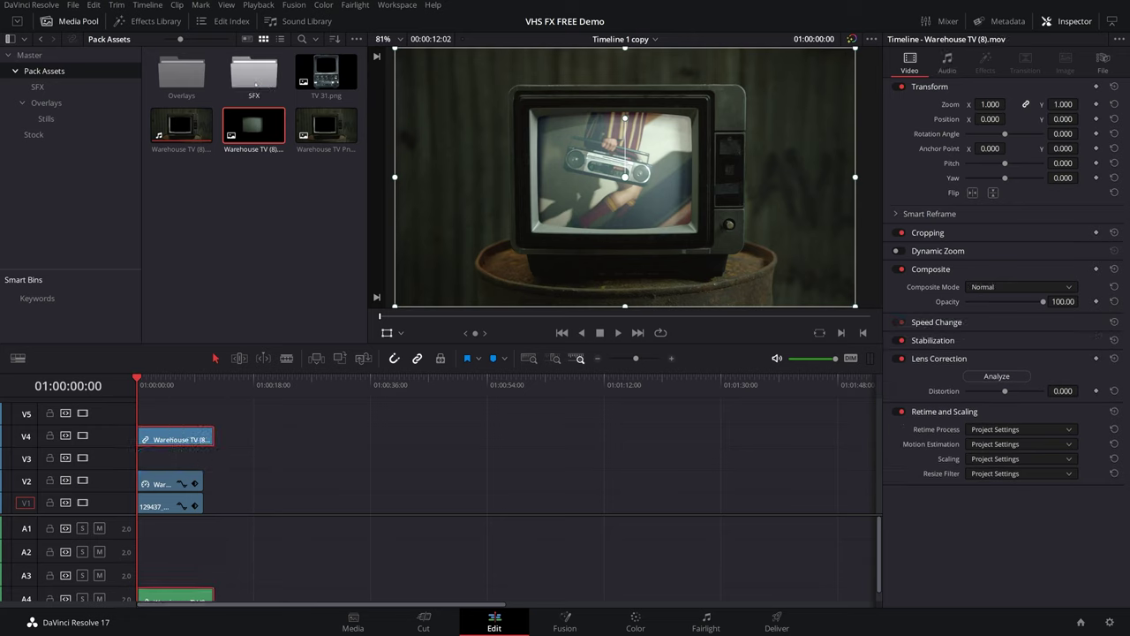
{"action": "double_click", "coordinate": [170, 77]}
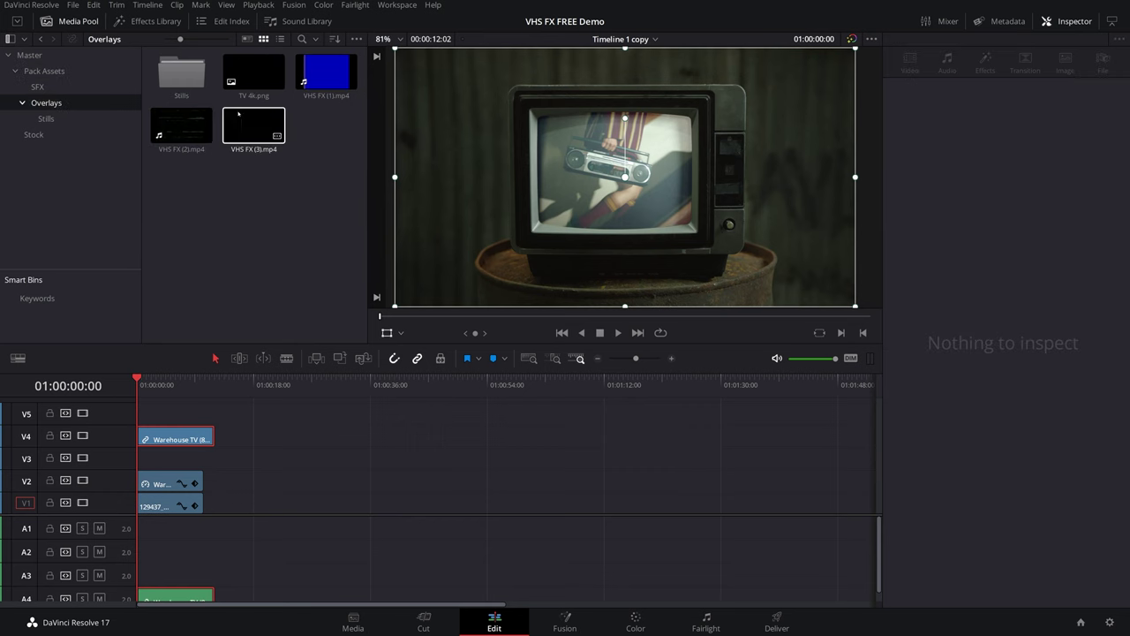
{"action": "left_click", "coordinate": [181, 124]}
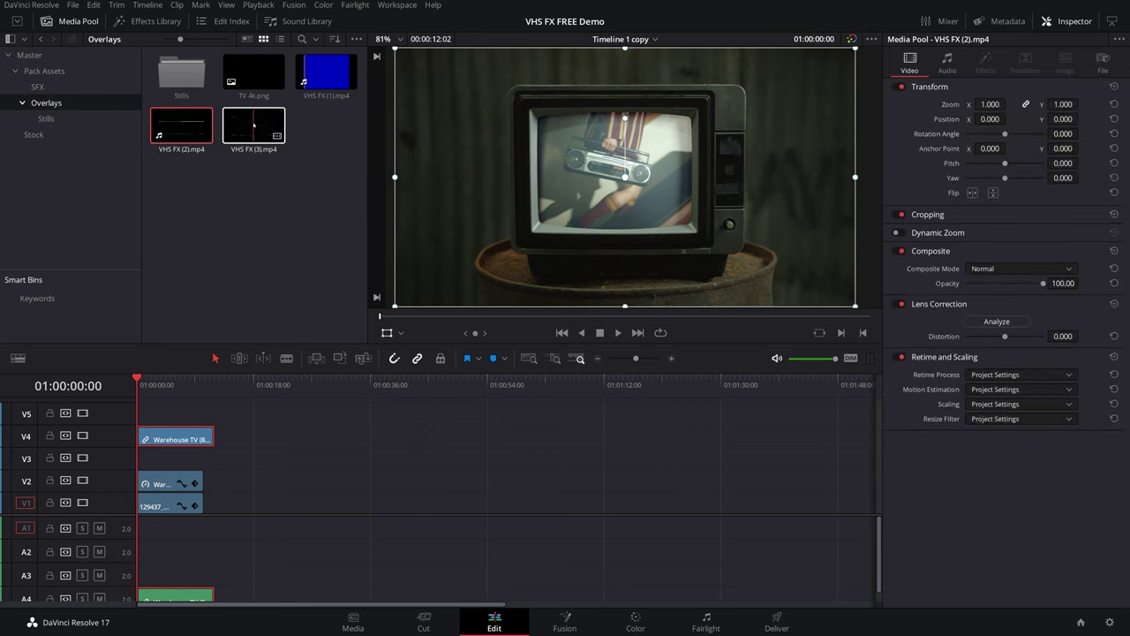
{"action": "left_click_drag", "start_coordinate": [250, 132], "coordinate": [135, 460]}
- Trim the end of the VHS FX (3).mp4 clip to the end of the TV frame clip at 01:00:12:02
{"action": "left_click", "coordinate": [208, 381]}
{"action": "left_click_drag", "start_coordinate": [208, 381], "coordinate": [219, 381]}
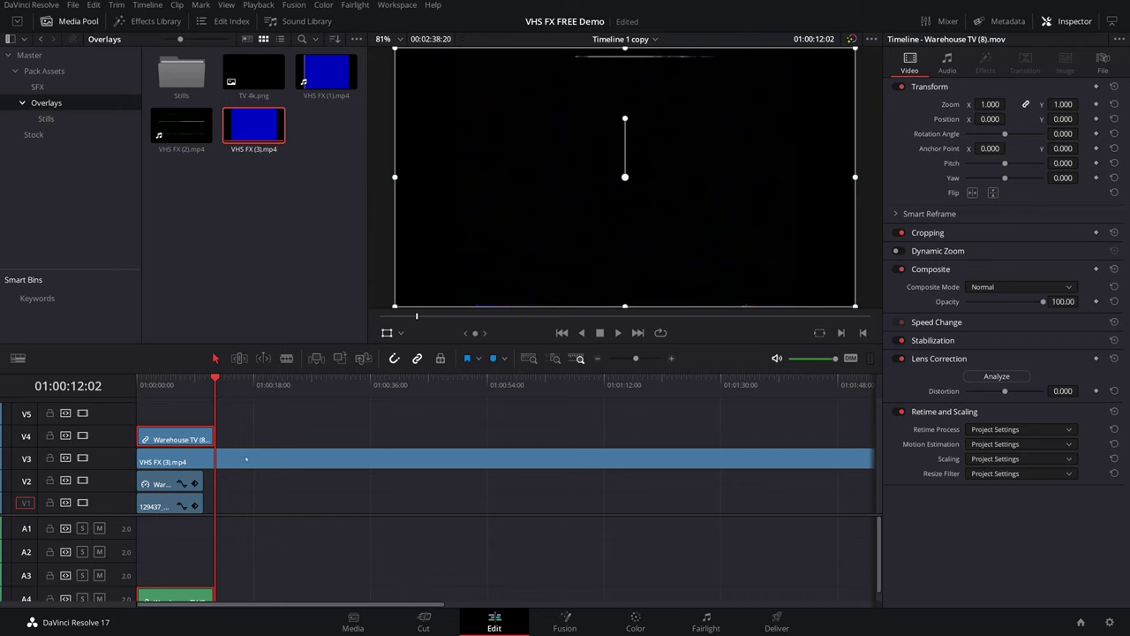
{"action": "left_click", "coordinate": [288, 453]}
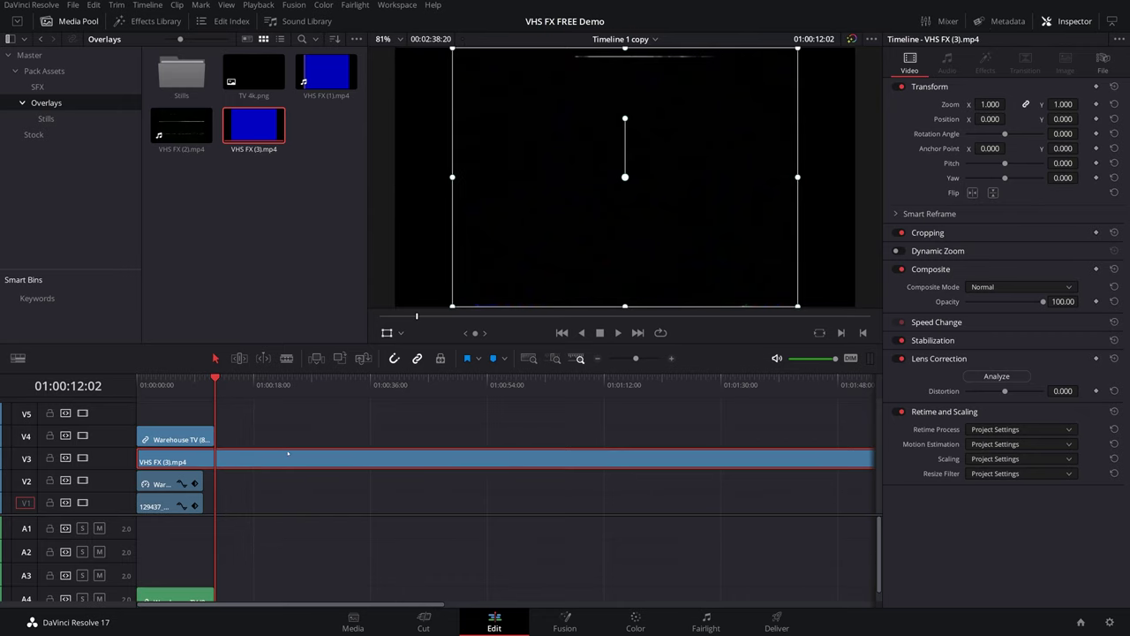
{"action": "key", "text": "shift+]"}
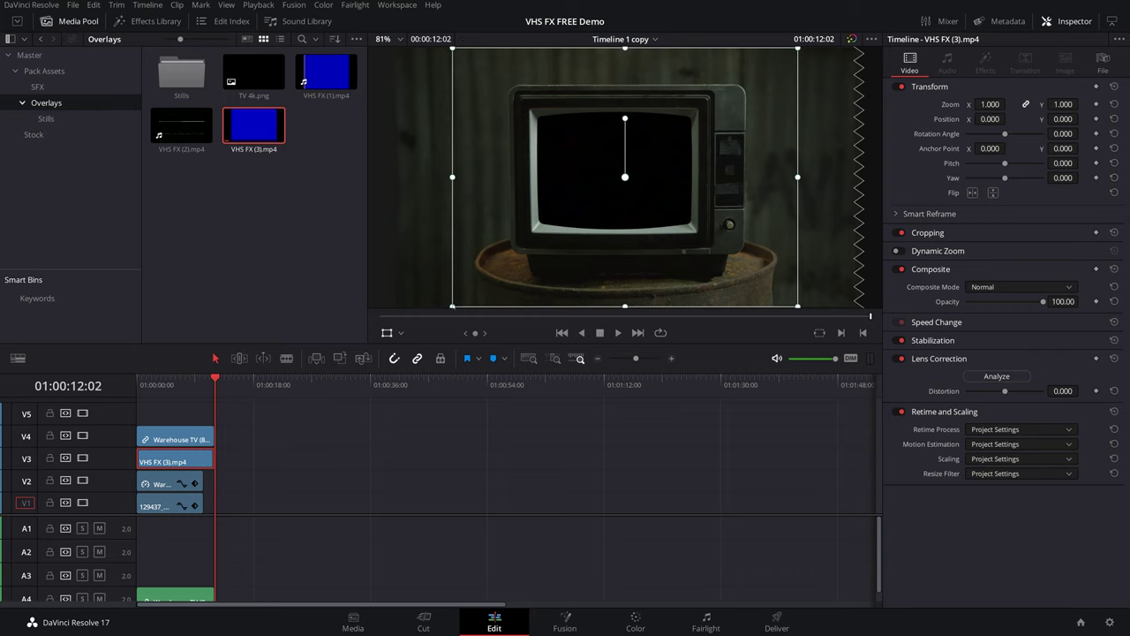
- Fit the VHS FX (3).mp4 overlay to the TV screen with zoom about 0.481 and position about X -41.727, Y 27.000
{"action": "left_click_drag", "start_coordinate": [451, 308], "coordinate": [543, 244]}
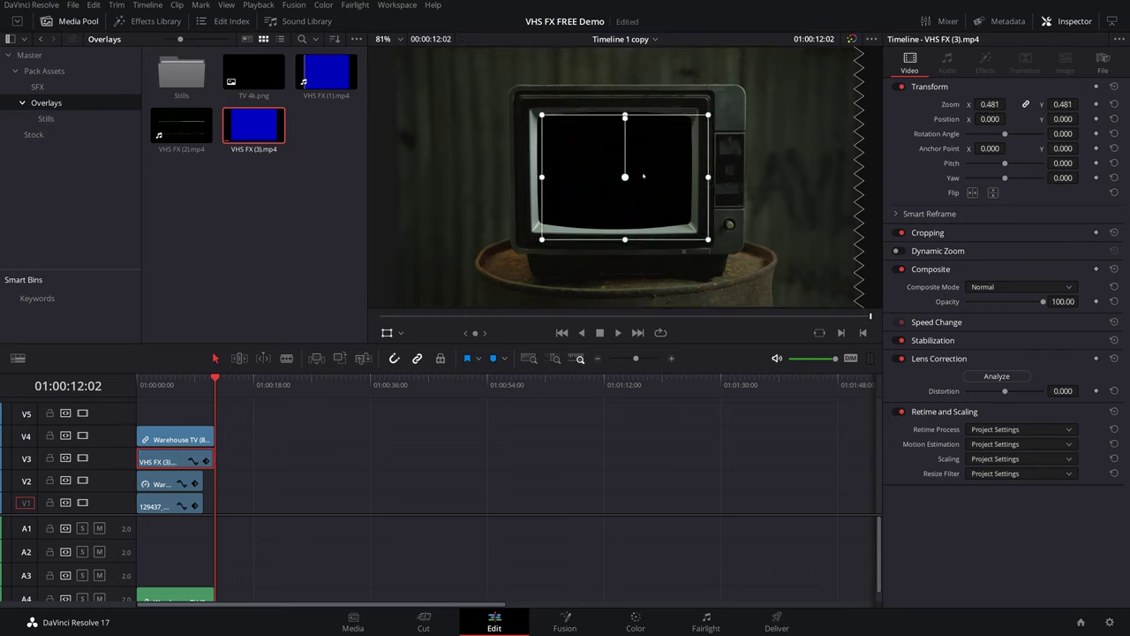
{"action": "left_click_drag", "start_coordinate": [672, 180], "coordinate": [661, 174]}
{"action": "left_click", "coordinate": [193, 378]}
{"action": "left_click_drag", "start_coordinate": [193, 380], "coordinate": [186, 378]}
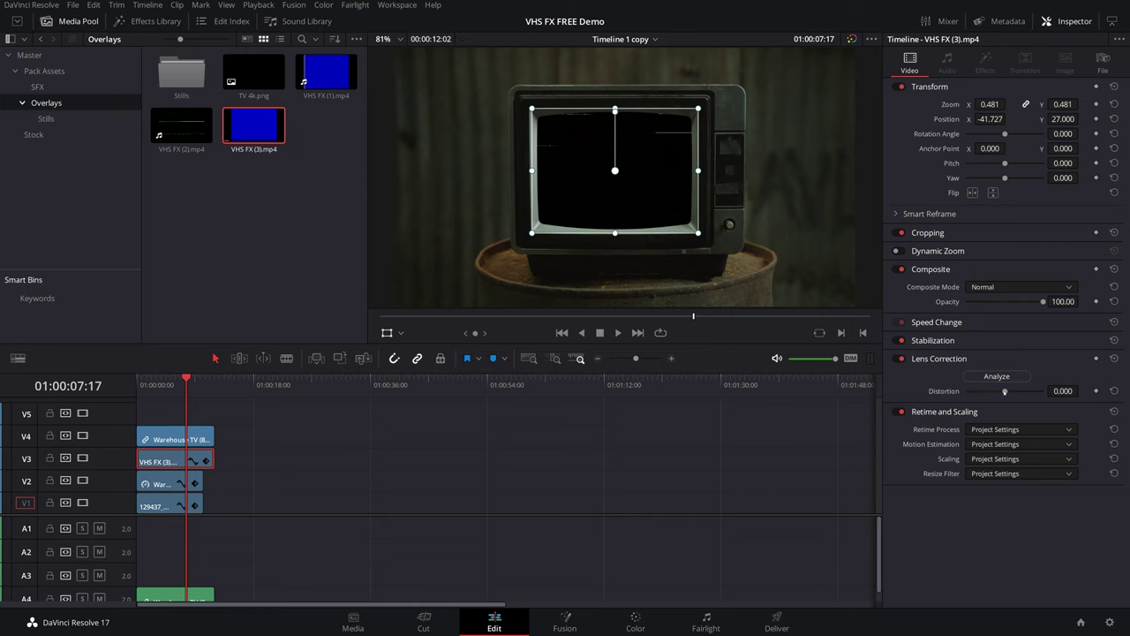
- Set the VHS FX (3).mp4 overlay's lens distortion to -0.160 and its composite mode to Add
{"action": "left_click_drag", "start_coordinate": [1004, 391], "coordinate": [999, 391]}
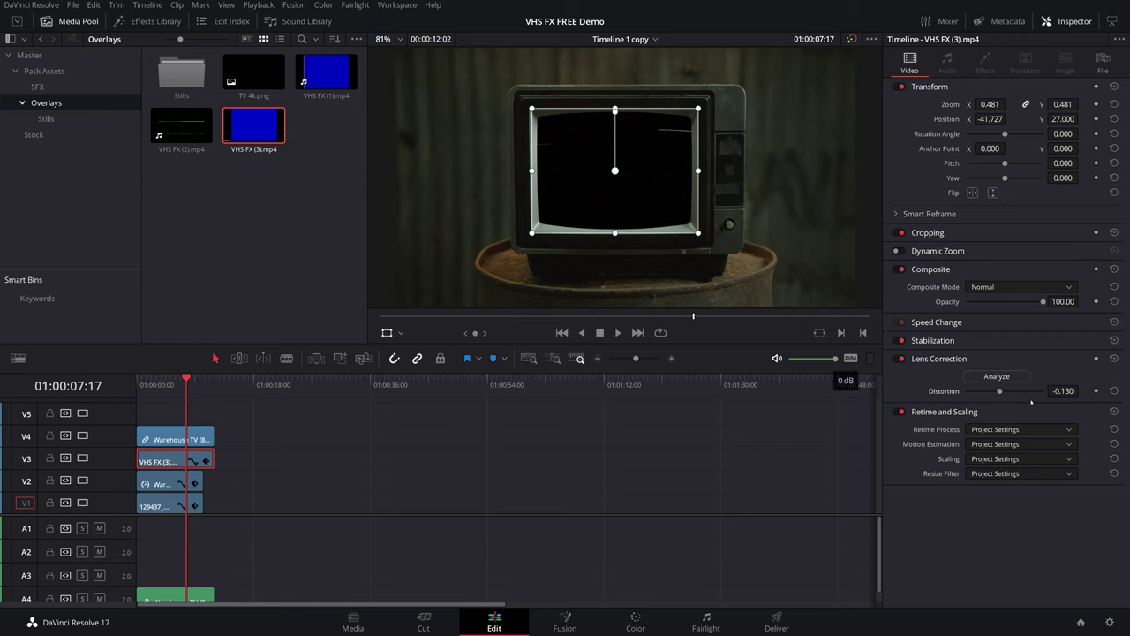
{"action": "left_click_drag", "start_coordinate": [1000, 391], "coordinate": [999, 396]}
{"action": "left_click", "coordinate": [987, 287]}
{"action": "left_click", "coordinate": [980, 320]}
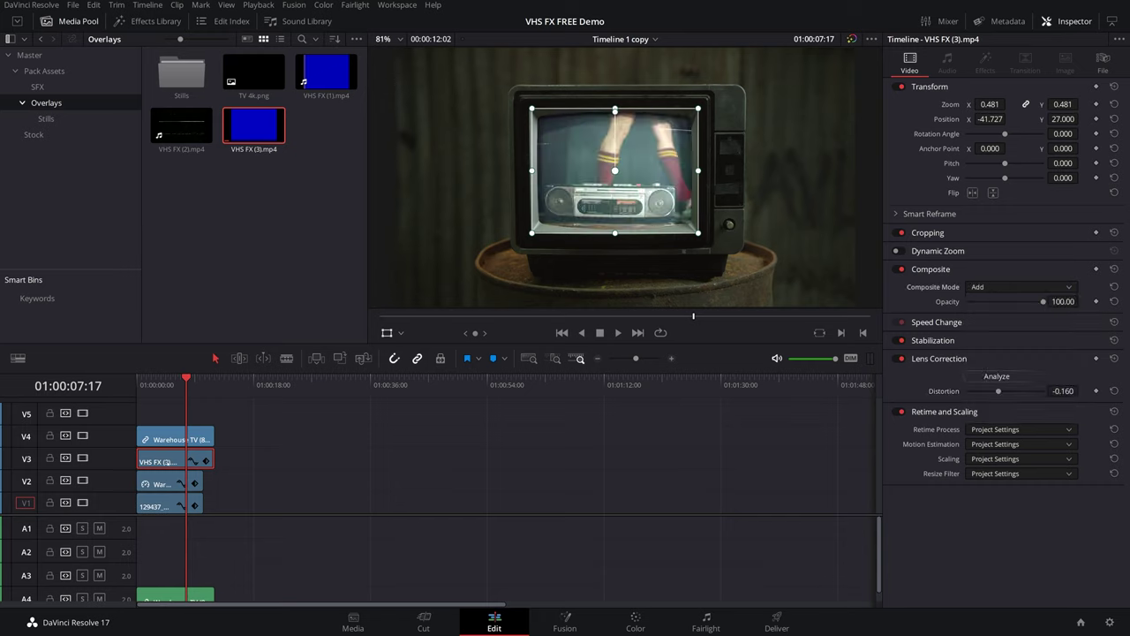
- Swap the two middle layers so VHS FX (3).mp4 sits on V2 and Warehouse TV (8).png on V3
{"action": "left_click", "coordinate": [162, 482]}
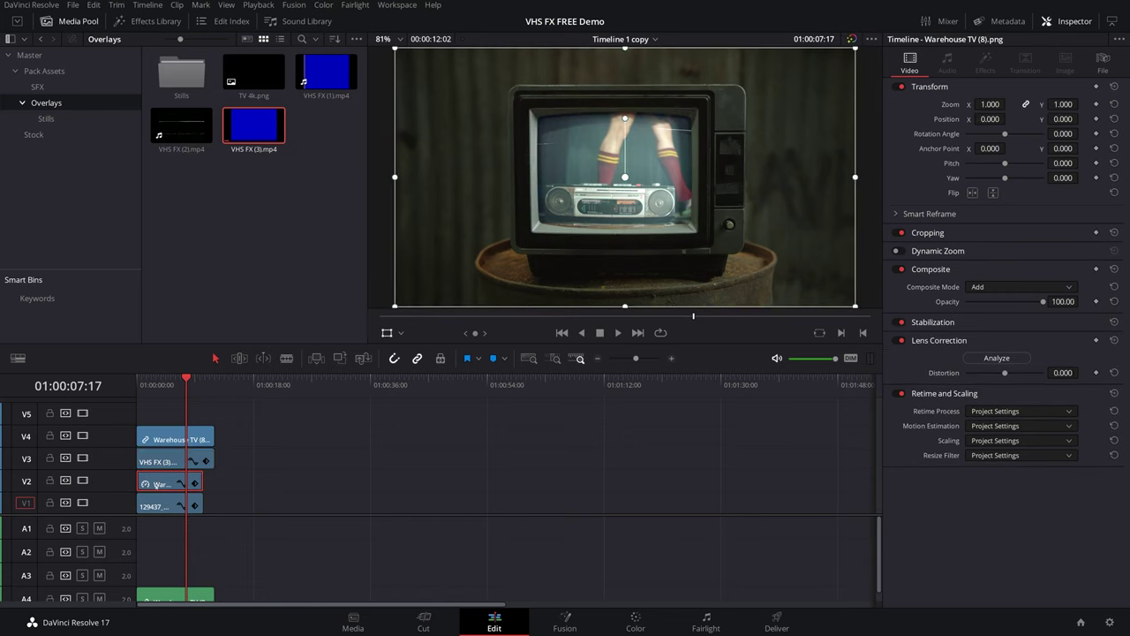
{"action": "left_click_drag", "start_coordinate": [162, 482], "coordinate": [287, 468]}
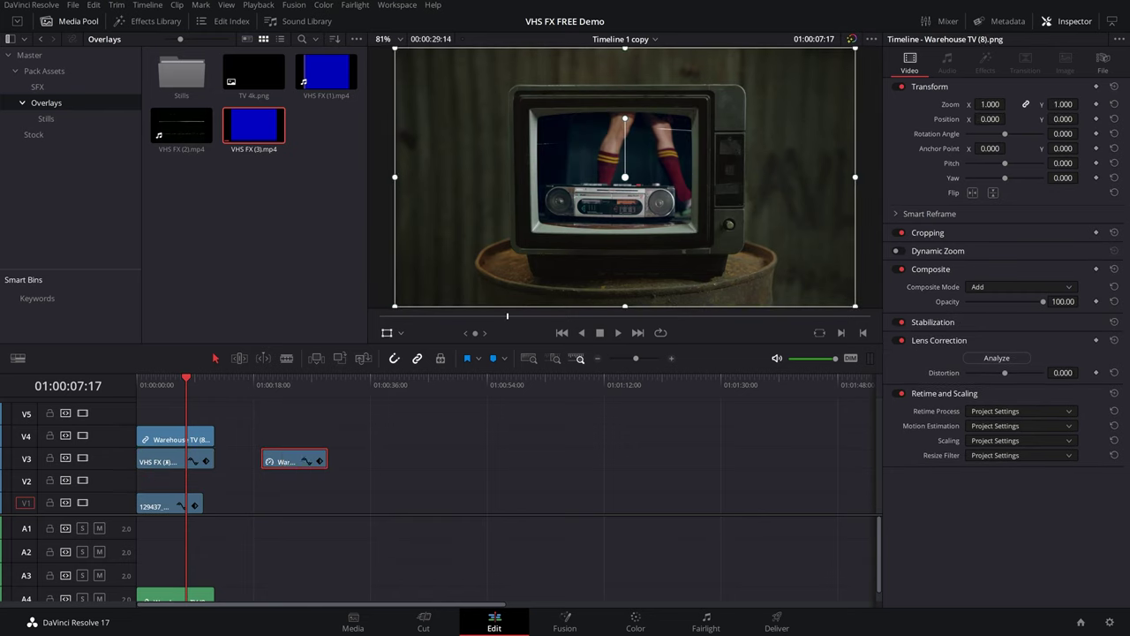
{"action": "left_click_drag", "start_coordinate": [168, 460], "coordinate": [168, 484]}
{"action": "left_click_drag", "start_coordinate": [287, 461], "coordinate": [161, 465]}
- Play the finished TV composite from the start of the timeline in full-screen view
{"action": "left_click_drag", "start_coordinate": [166, 385], "coordinate": [126, 397]}
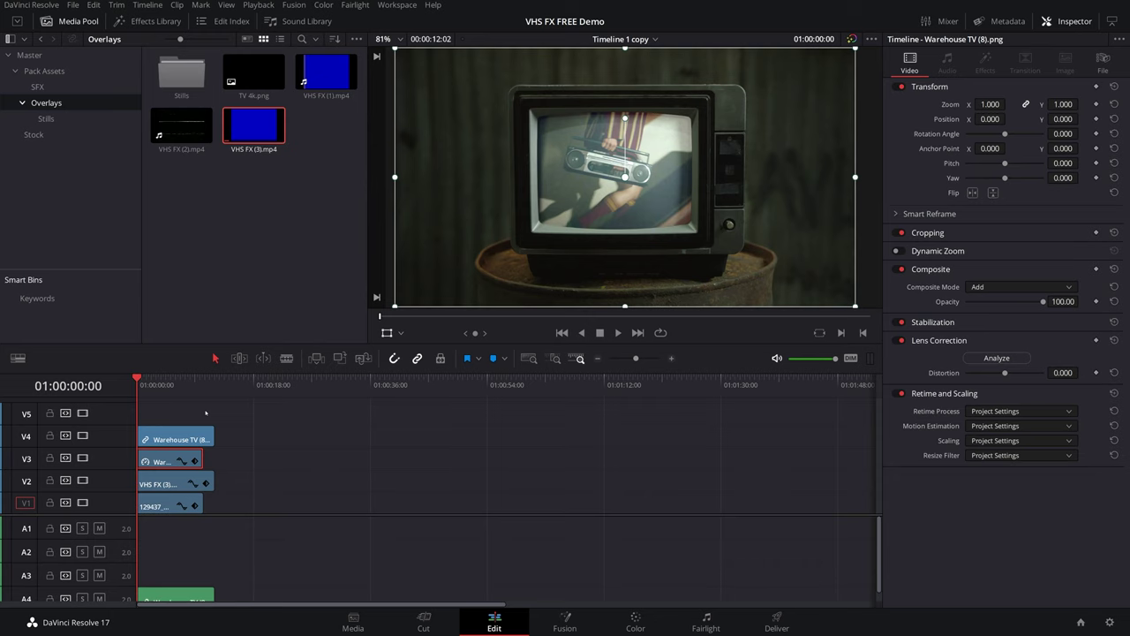
{"action": "key", "text": "space"}
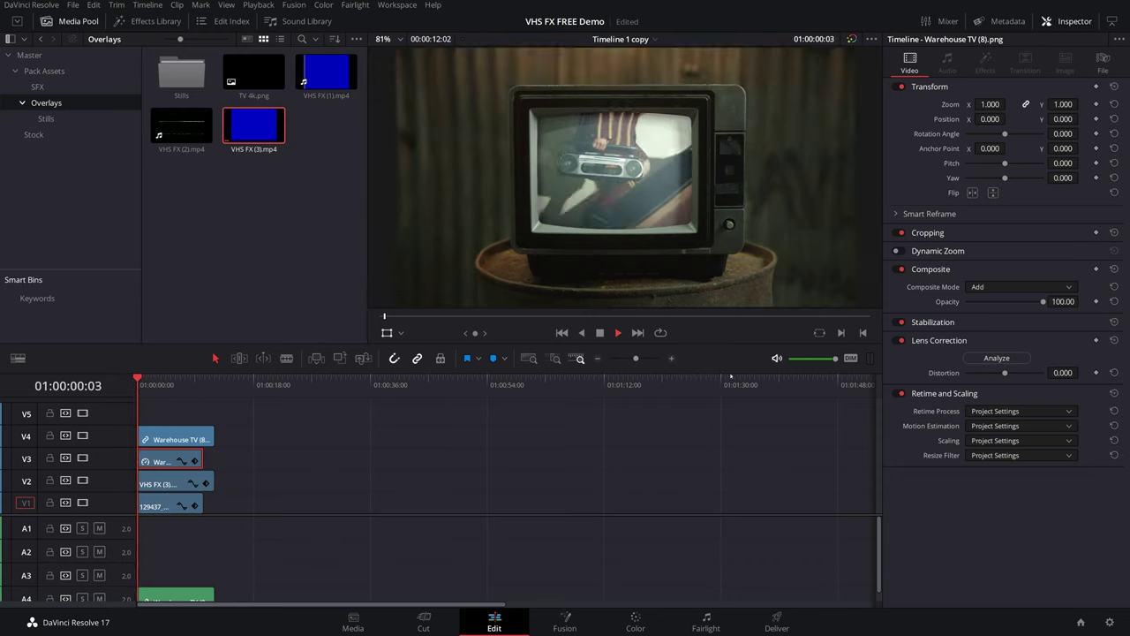
{"action": "key", "text": "ctrl+f"}
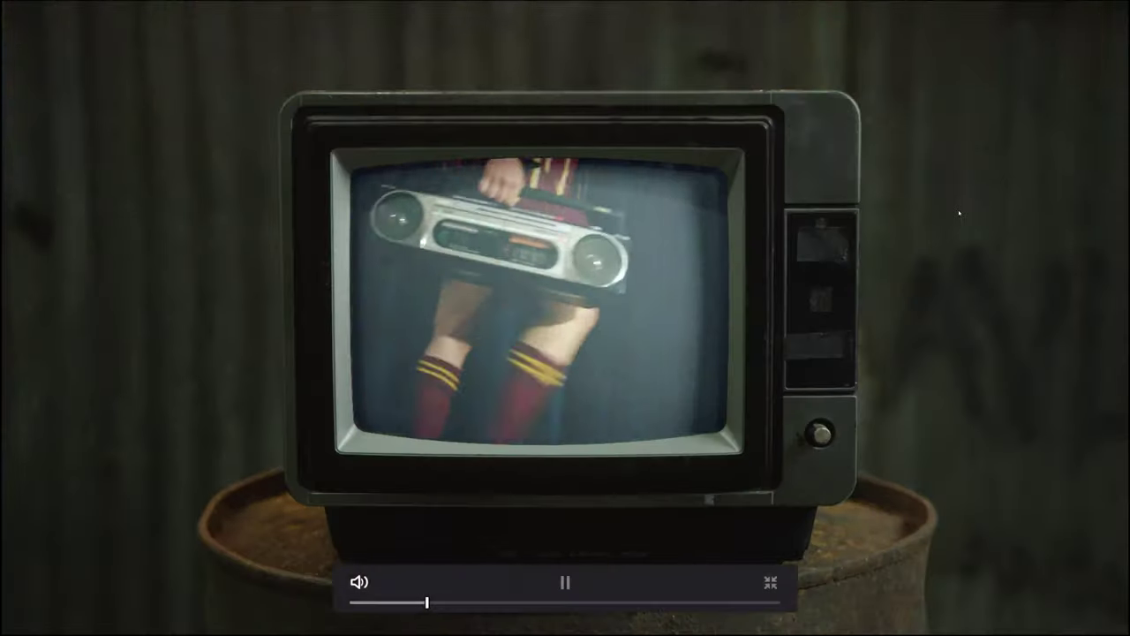
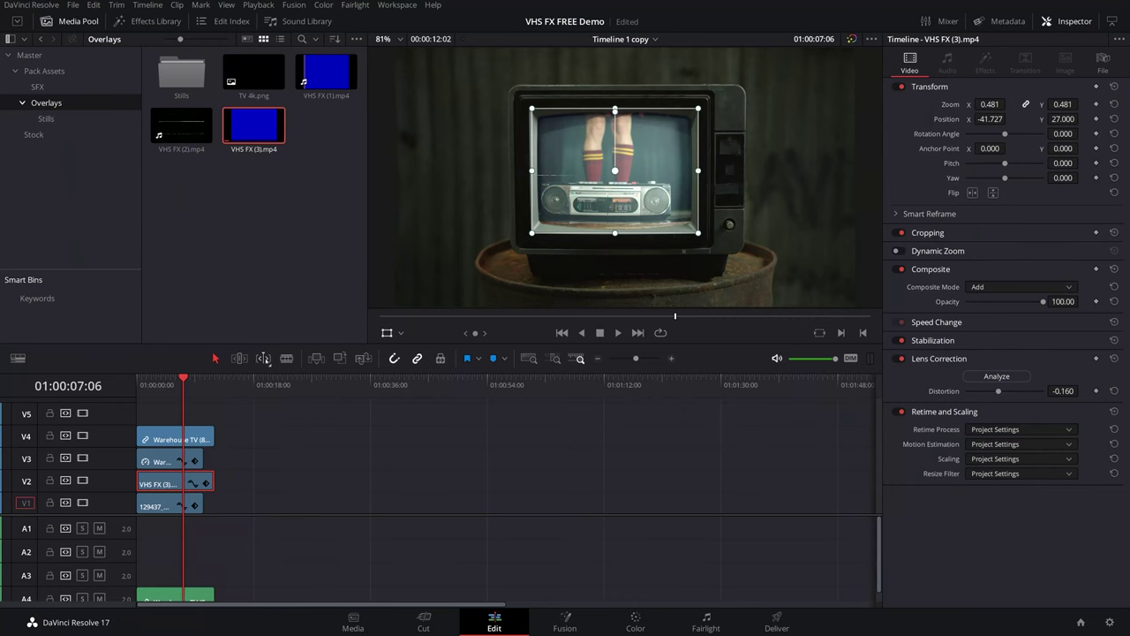
- Replace the VHS FX (3).mp4 overlay on V2 with VHS FX (2).mp4, trimmed to the end of the stock clip
{"action": "key", "text": "Delete"}
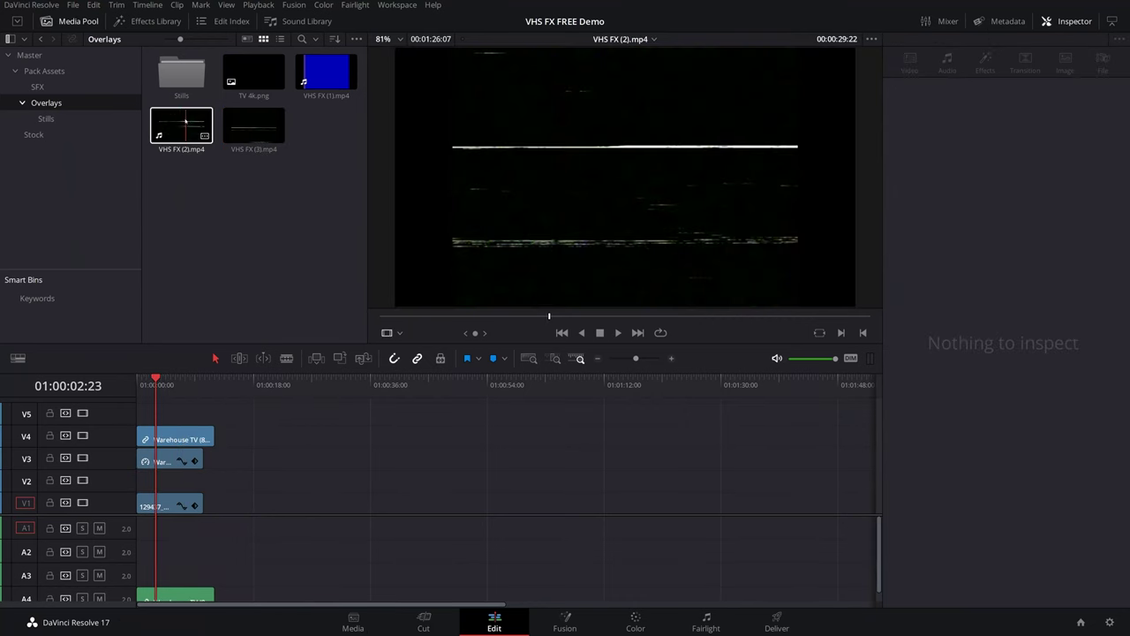
{"action": "left_click_drag", "start_coordinate": [185, 124], "coordinate": [230, 480]}
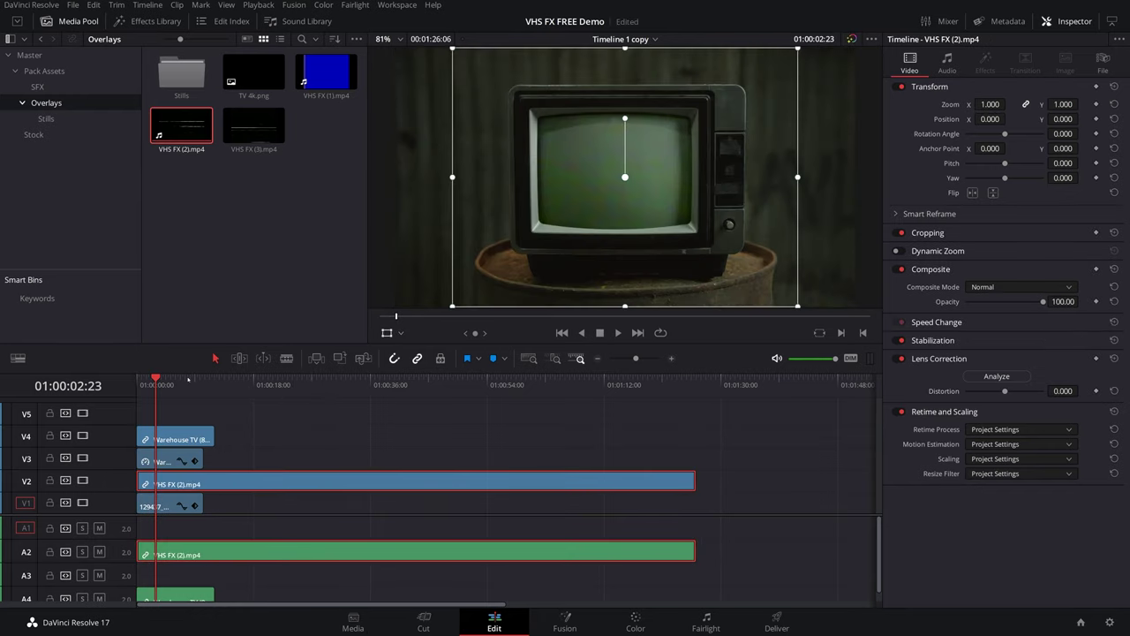
{"action": "left_click", "coordinate": [204, 383]}
{"action": "key", "text": "shift+]"}
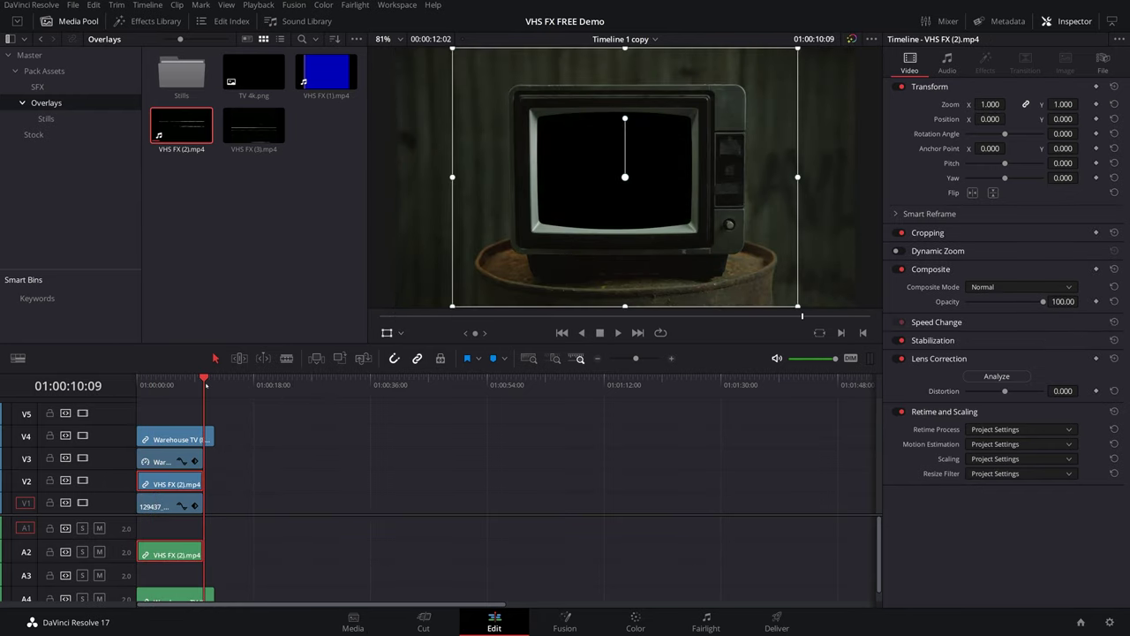
- Blend VHS FX (2).mp4 with Add, distort it about -0.099, and scale it over the TV screen at zoom about 0.550
{"action": "left_click", "coordinate": [1020, 287]}
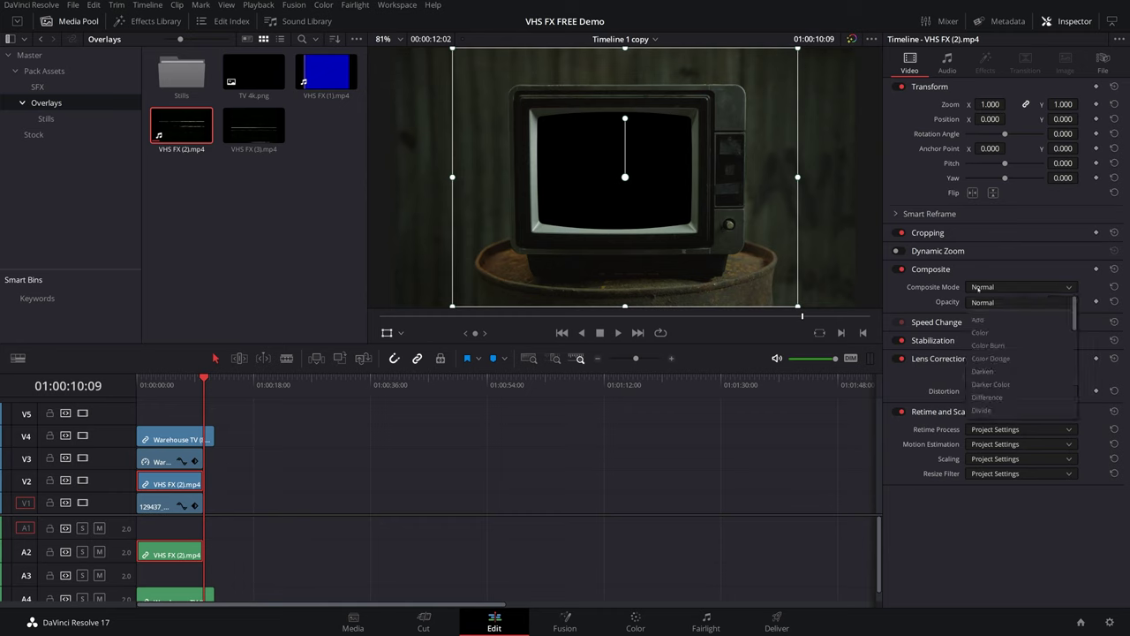
{"action": "left_click", "coordinate": [989, 316]}
{"action": "left_click_drag", "start_coordinate": [1006, 391], "coordinate": [1004, 391]}
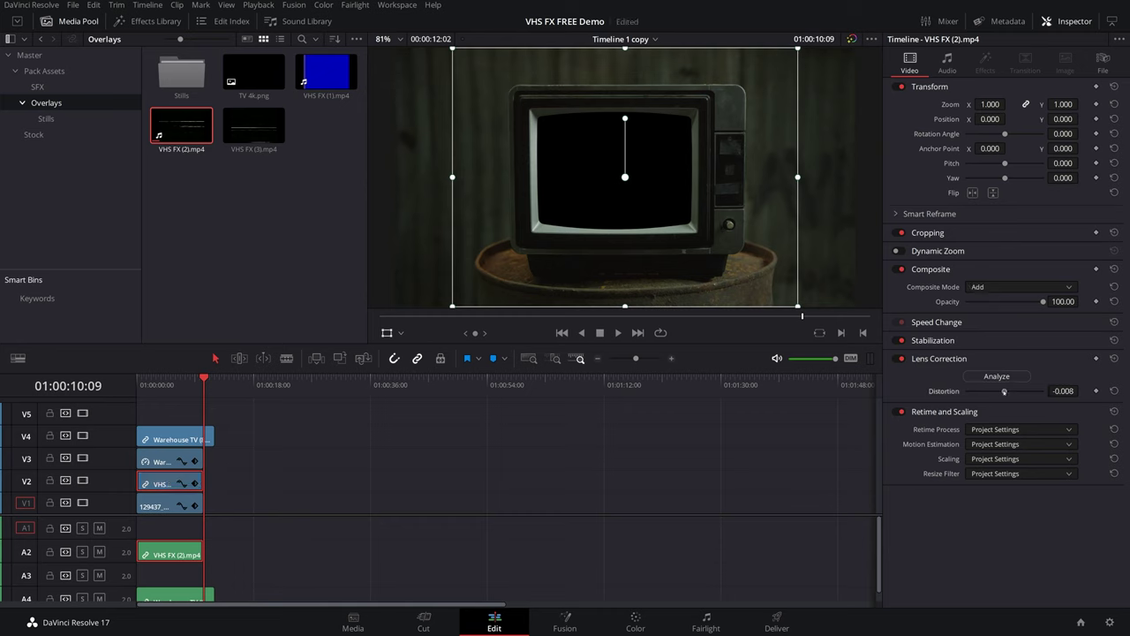
{"action": "left_click_drag", "start_coordinate": [452, 307], "coordinate": [530, 283]}
{"action": "left_click_drag", "start_coordinate": [671, 174], "coordinate": [662, 166]}
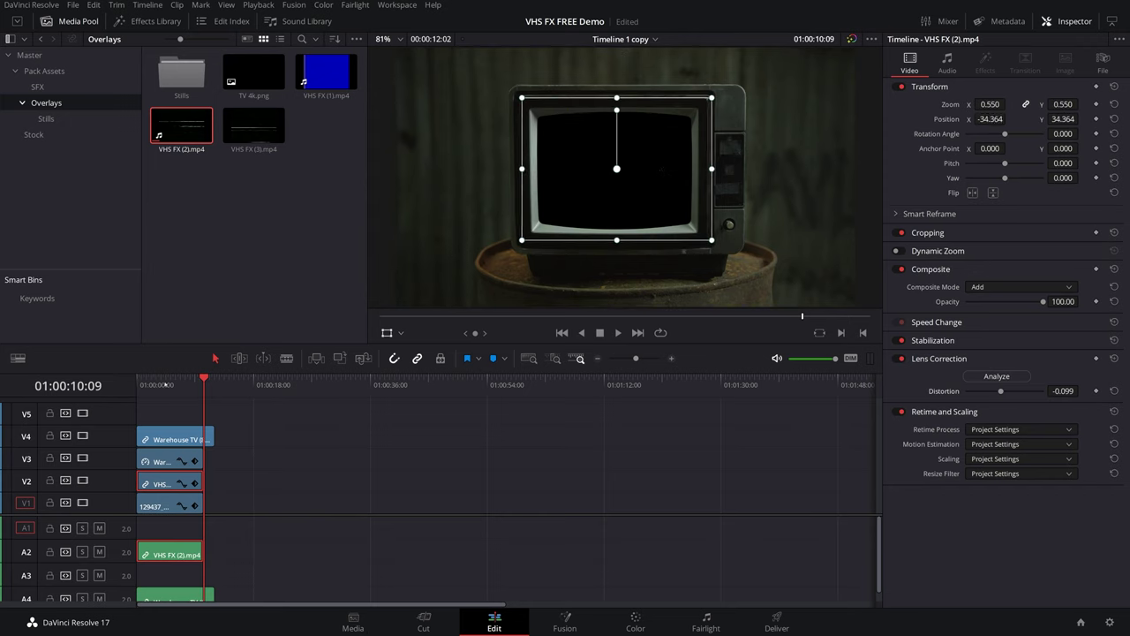
- Preview the overlay and refine its fit to zoom about 0.486, position X -46.636, Y 34.364 and lens distortion -0.176
{"action": "key", "text": "Home"}
{"action": "key", "text": "space"}
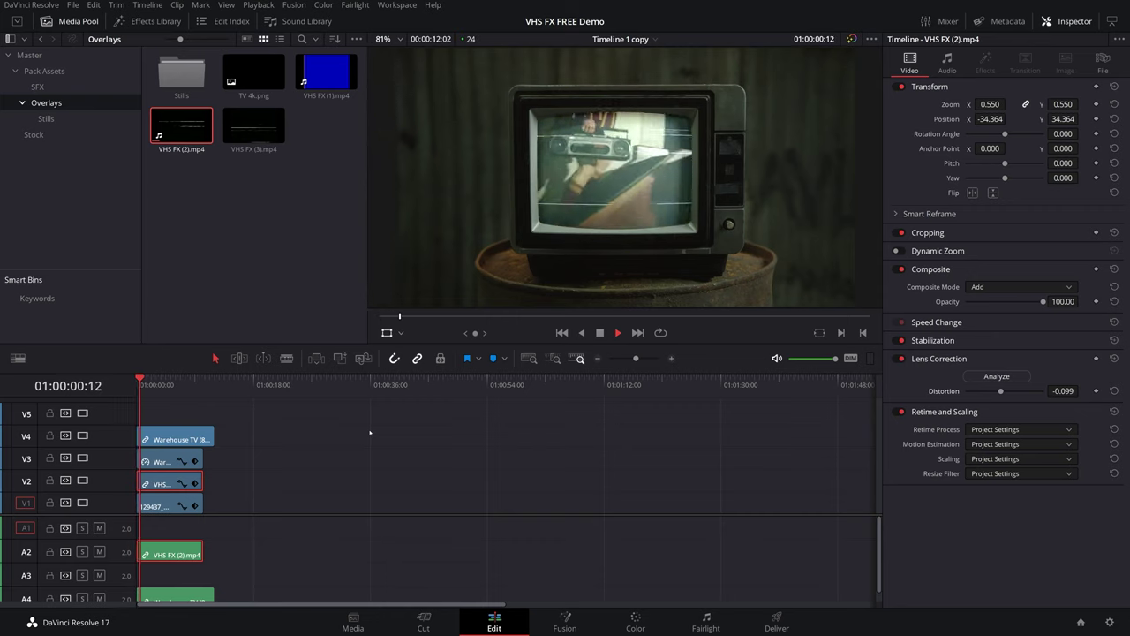
{"action": "key", "text": "space"}
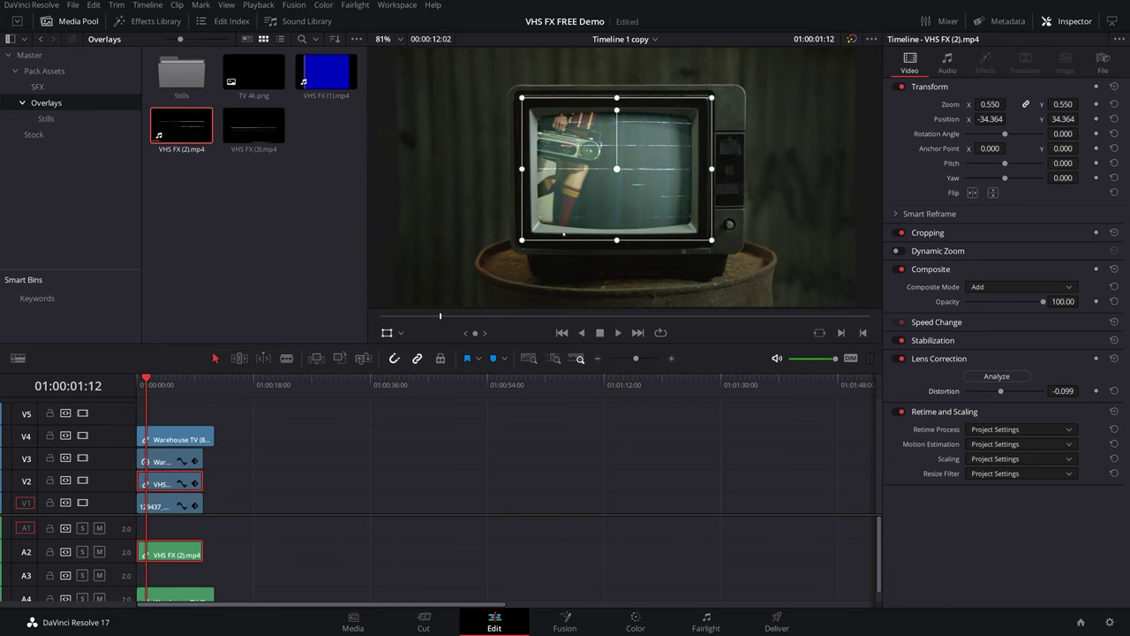
{"action": "left_click_drag", "start_coordinate": [1000, 391], "coordinate": [996, 390]}
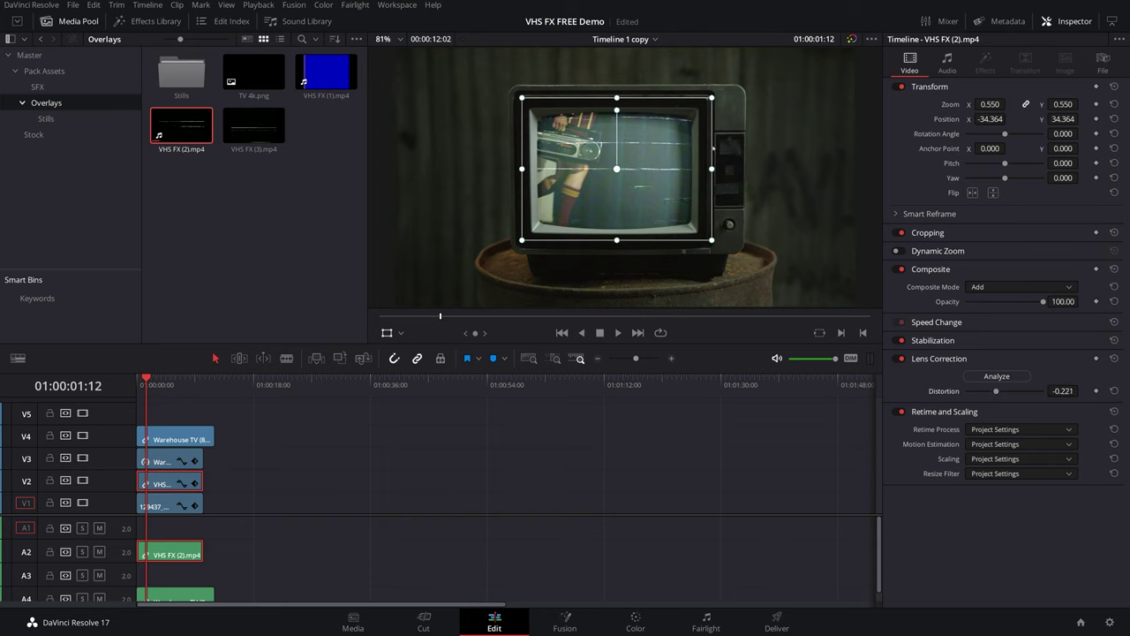
{"action": "left_click_drag", "start_coordinate": [711, 97], "coordinate": [674, 140]}
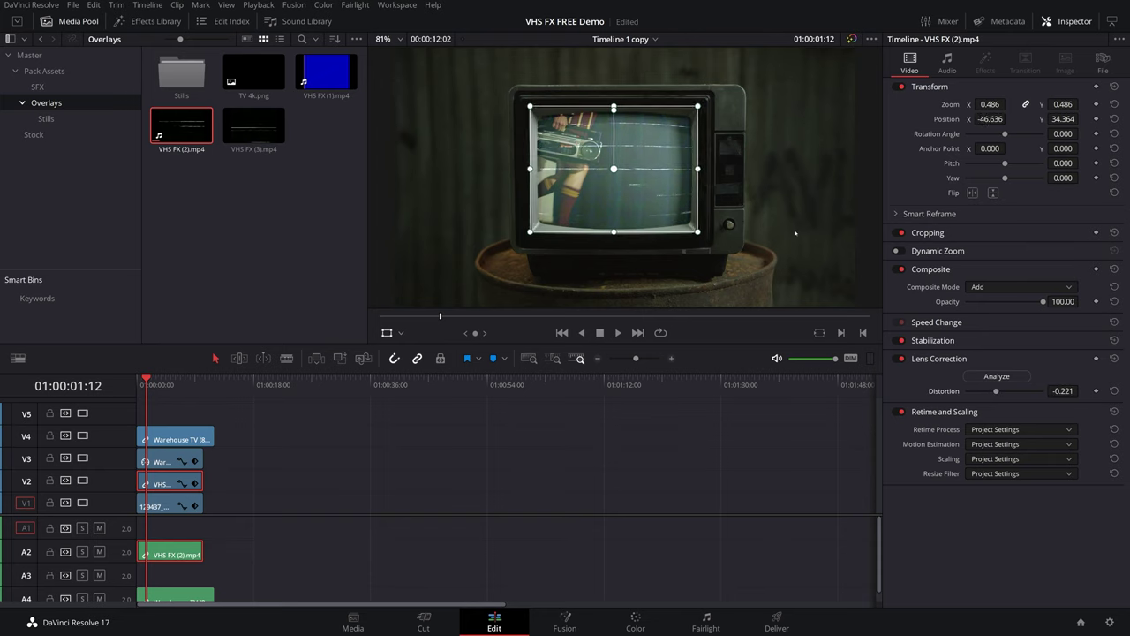
{"action": "left_click_drag", "start_coordinate": [996, 391], "coordinate": [998, 391]}
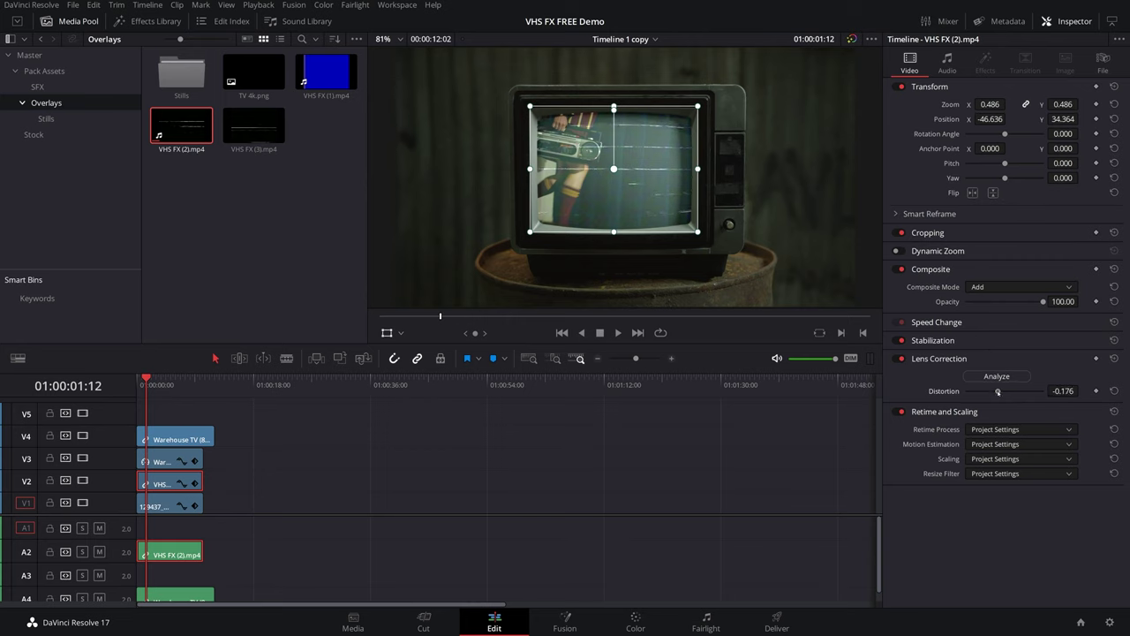
- Deselect the overlay and play the TV composite from the start of the timeline
{"action": "left_click", "coordinate": [342, 469]}
{"action": "key", "text": "Home"}
{"action": "key", "text": "space"}
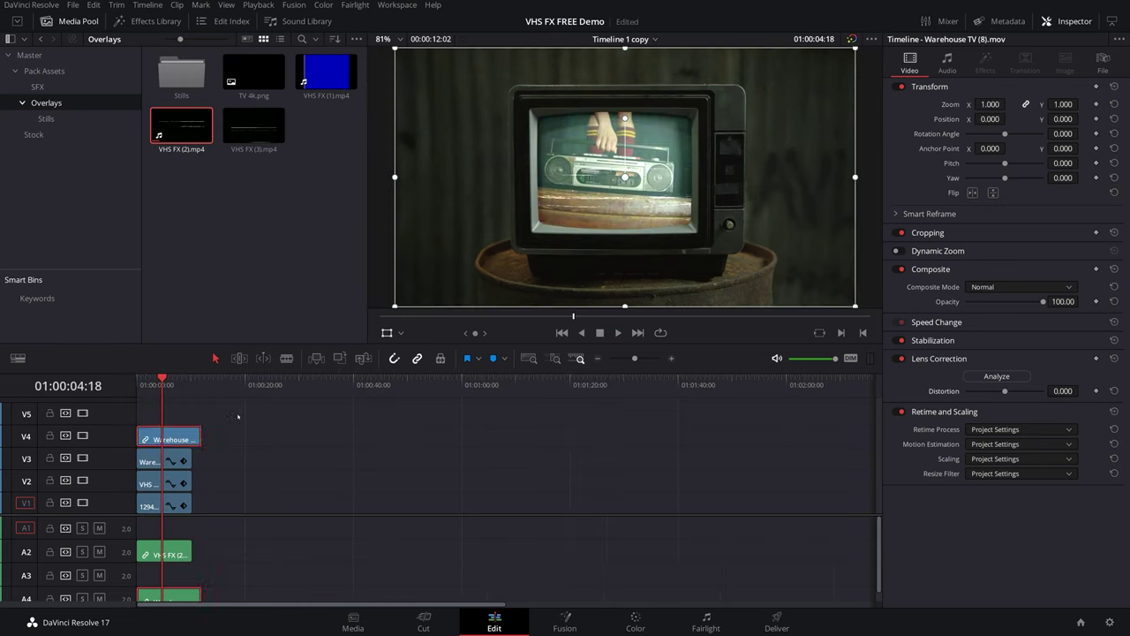
- Combine all the TV composite's video and audio clips into a compound clip named Compound Clip 1
{"action": "left_click_drag", "start_coordinate": [238, 414], "coordinate": [116, 606]}
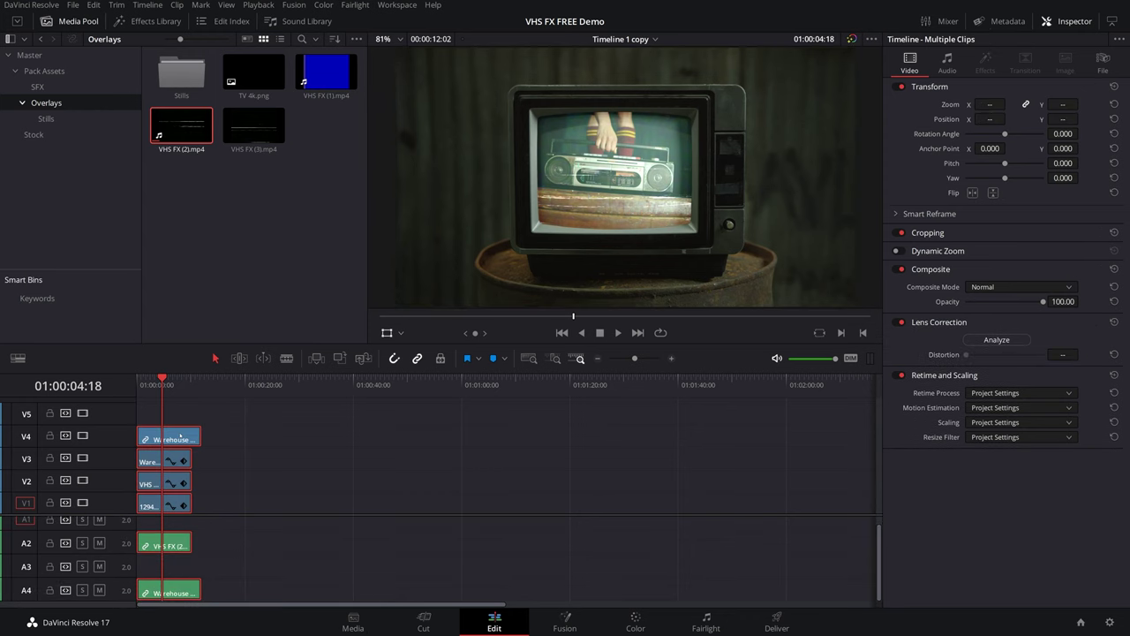
{"action": "right_click", "coordinate": [180, 434]}
{"action": "left_click", "coordinate": [256, 35]}
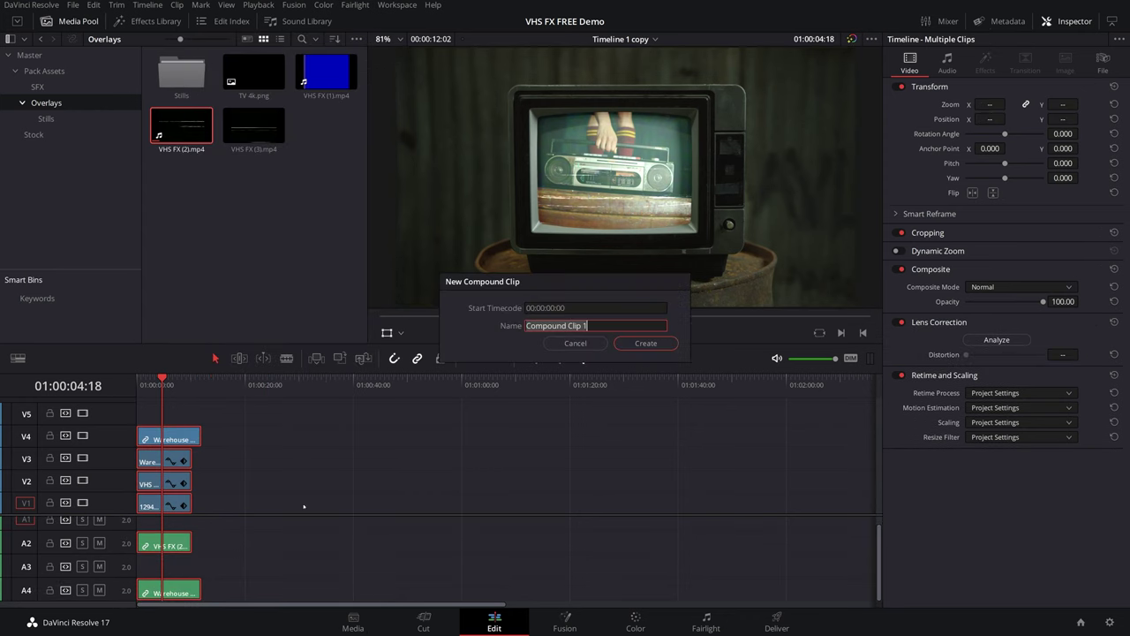
{"action": "left_click", "coordinate": [645, 343]}
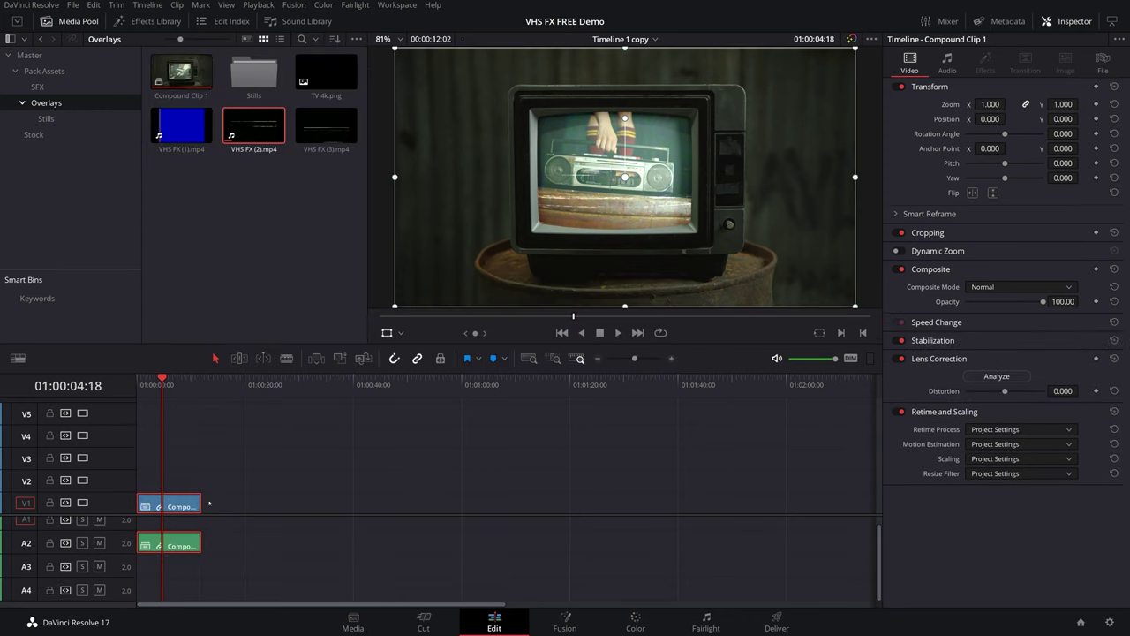
- Enable Dynamic Zoom on the compound clip and preview the movement from the start
{"action": "key", "text": "Home"}
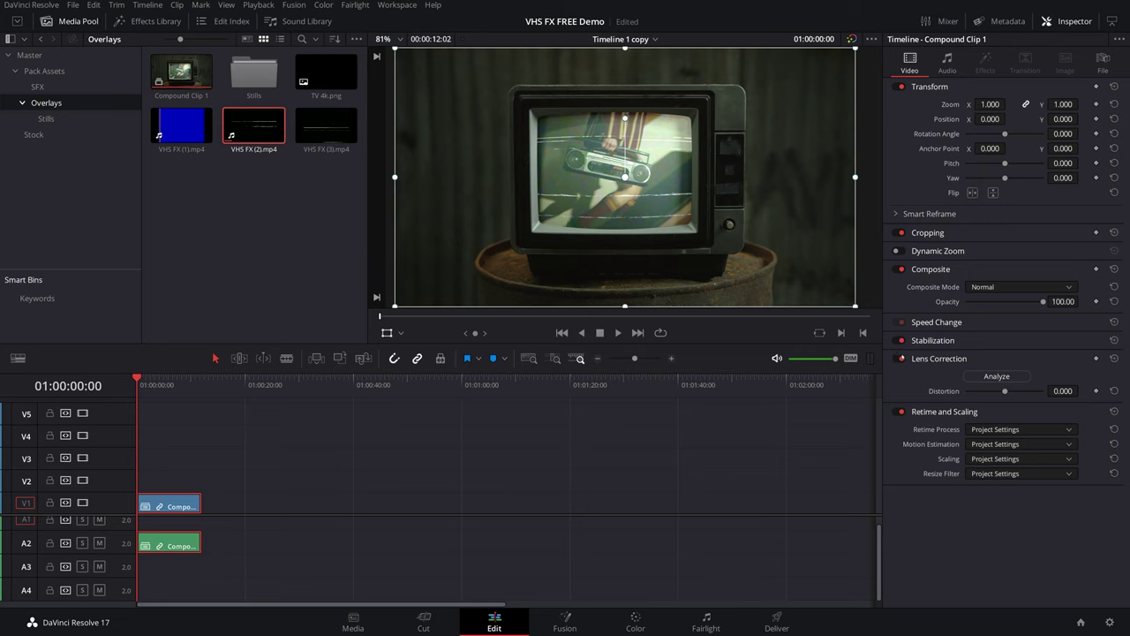
{"action": "left_click", "coordinate": [936, 251]}
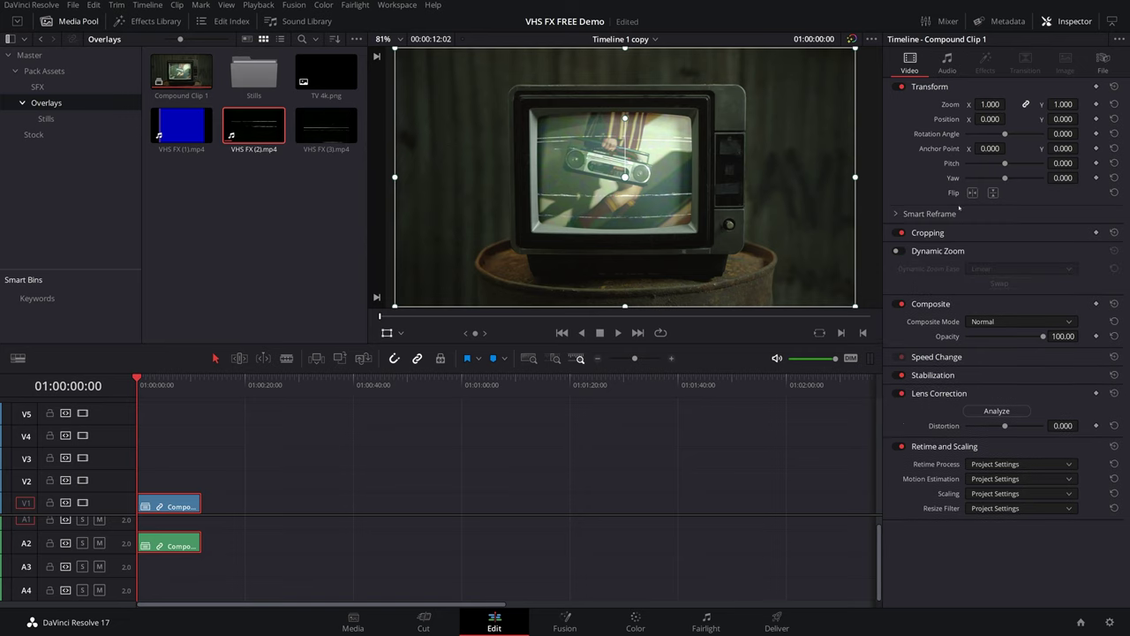
{"action": "left_click", "coordinate": [898, 251]}
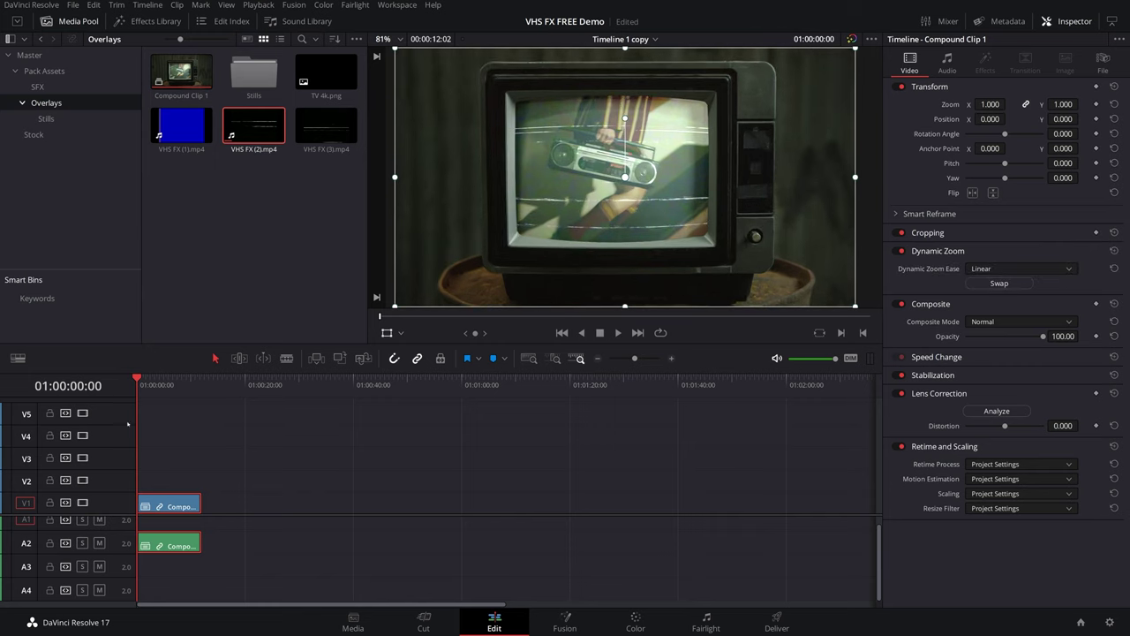
{"action": "key", "text": "space"}
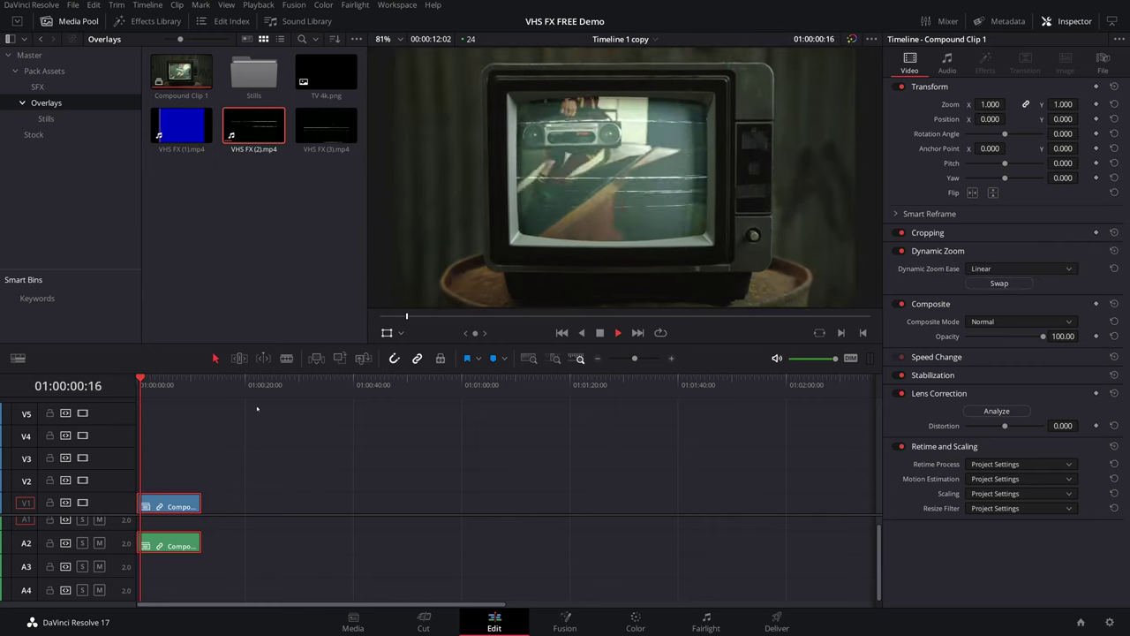
{"action": "key", "text": "space"}
- Swap the dynamic zoom's start and end framing so it zooms in, and play it from the start
{"action": "left_click", "coordinate": [1006, 284]}
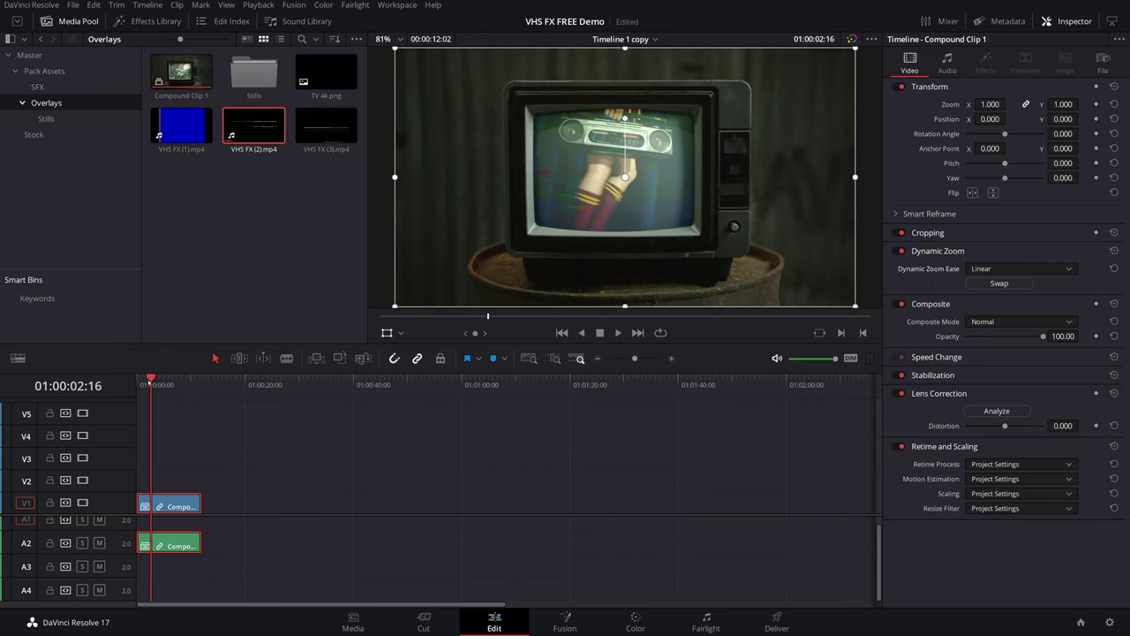
{"action": "key", "text": "Home"}
{"action": "key", "text": "space"}
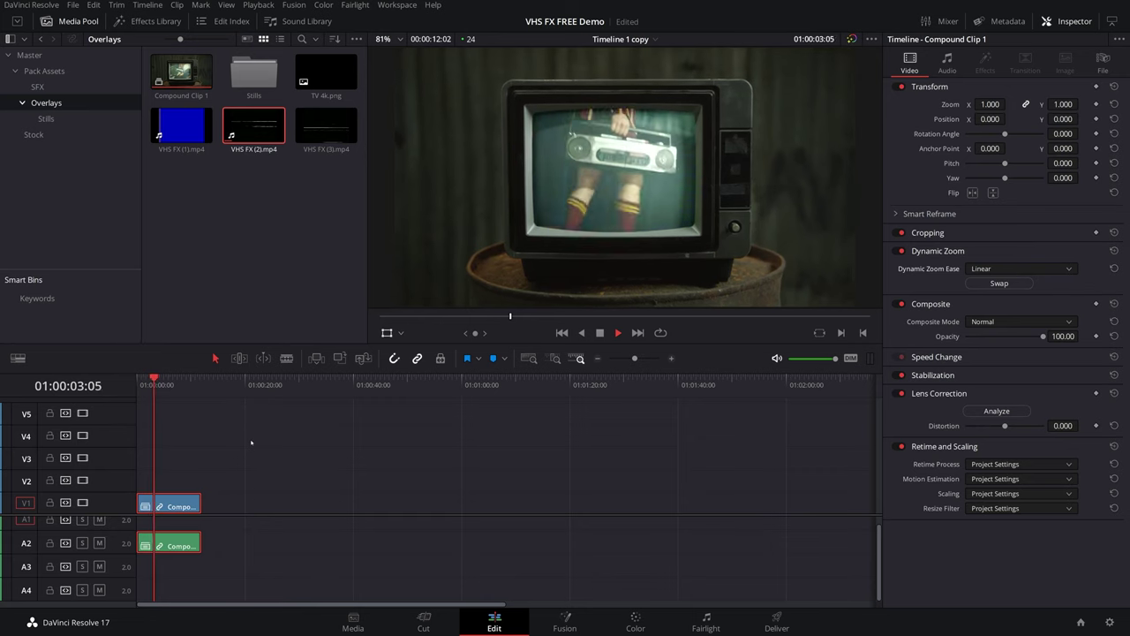
{"action": "key", "text": "space"}
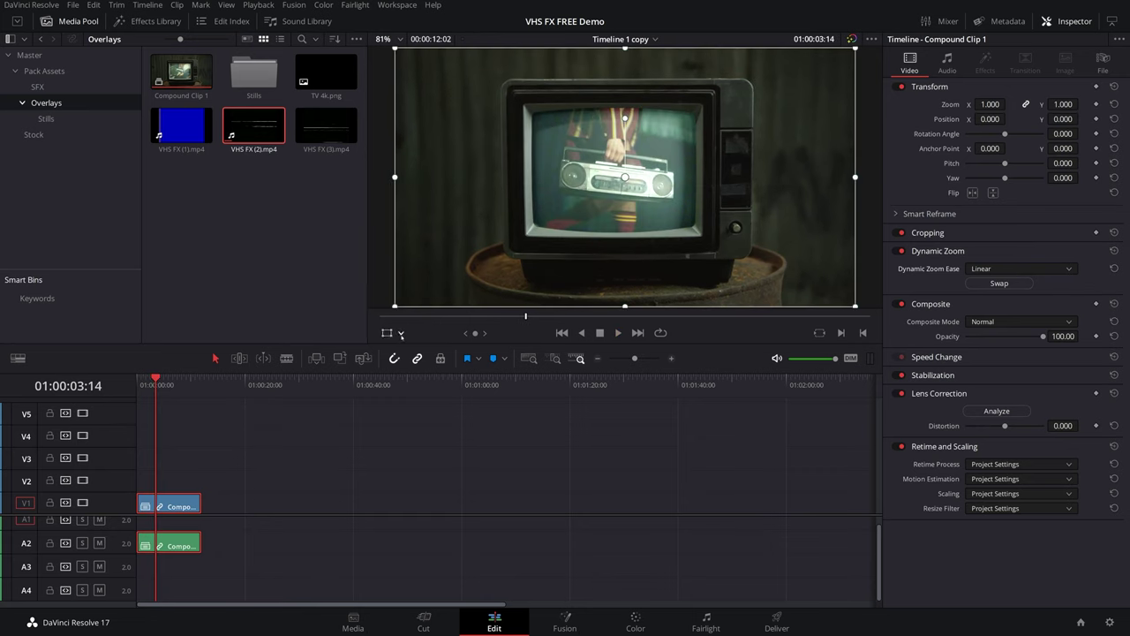
- Try to shrink and shift the dynamic zoom's end rectangle around the TV, and preview the move
{"action": "left_click", "coordinate": [402, 333]}
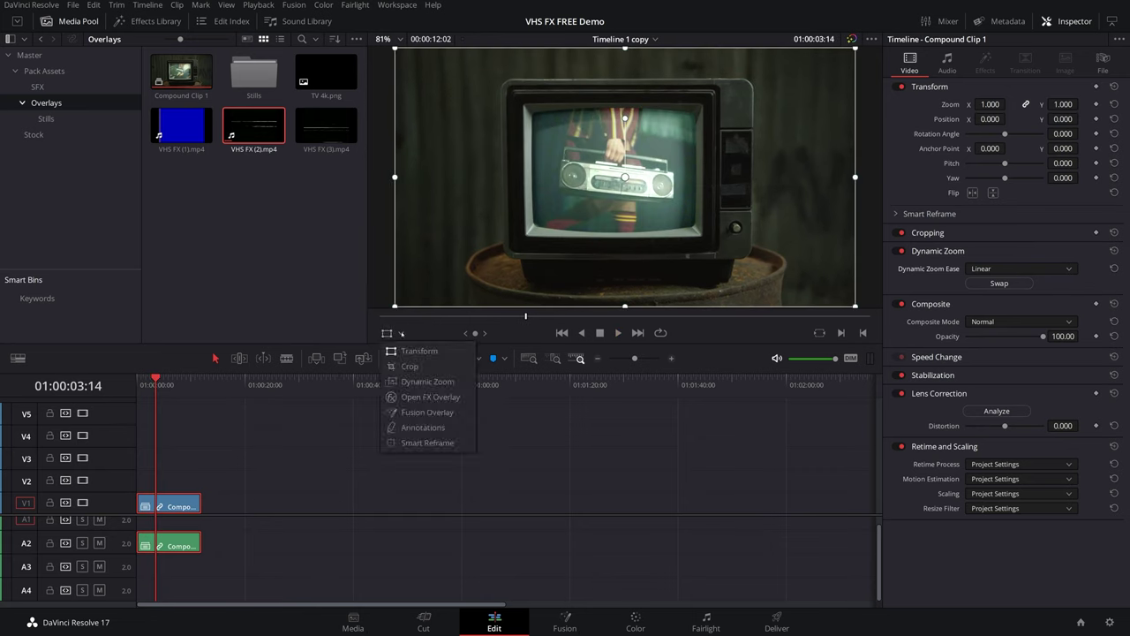
{"action": "left_click", "coordinate": [423, 383]}
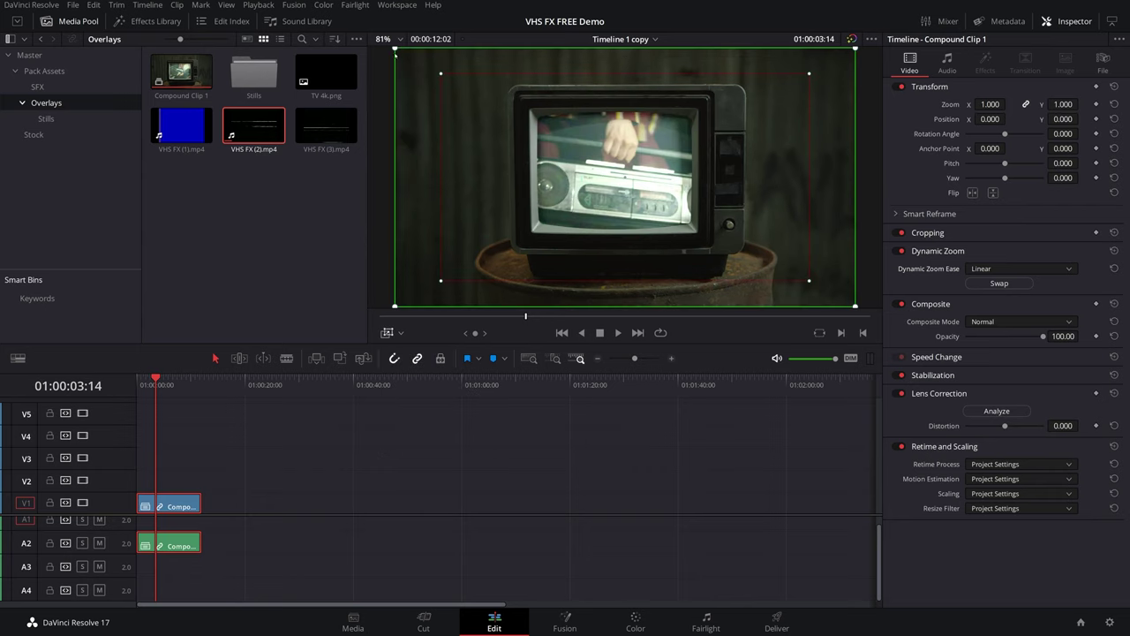
{"action": "left_click_drag", "start_coordinate": [442, 74], "coordinate": [530, 123]}
{"action": "left_click_drag", "start_coordinate": [587, 168], "coordinate": [540, 139]}
{"action": "left_click_drag", "start_coordinate": [156, 384], "coordinate": [136, 383]}
{"action": "key", "text": "space"}
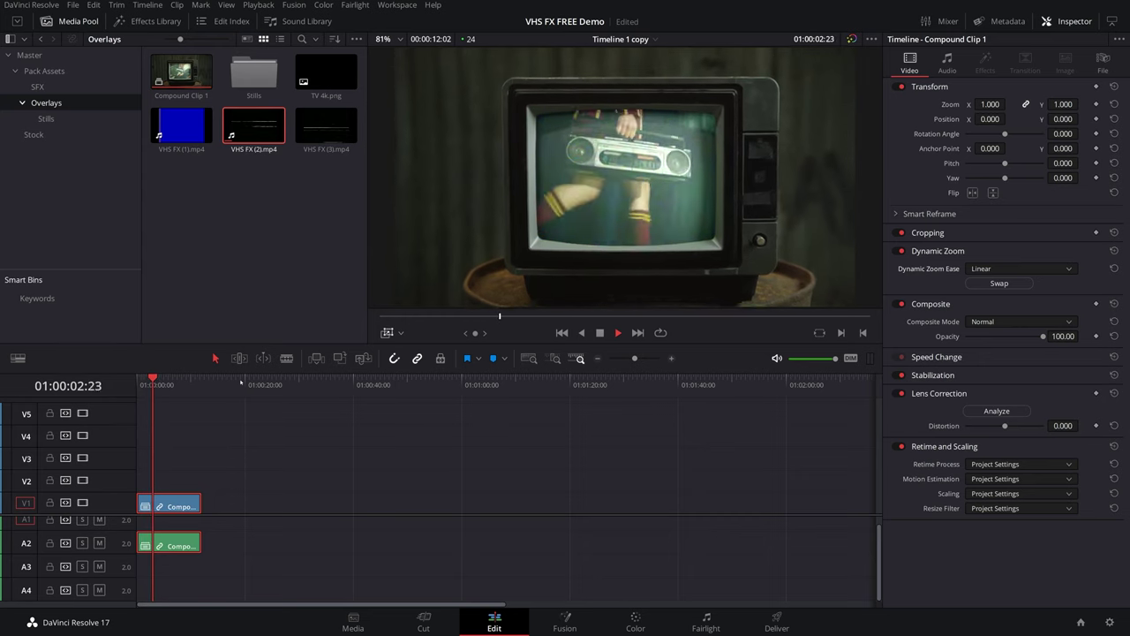
{"action": "key", "text": "space"}
- Play the compound clip again from the start with the default dynamic zoom framing
{"action": "left_click_drag", "start_coordinate": [156, 385], "coordinate": [91, 386]}
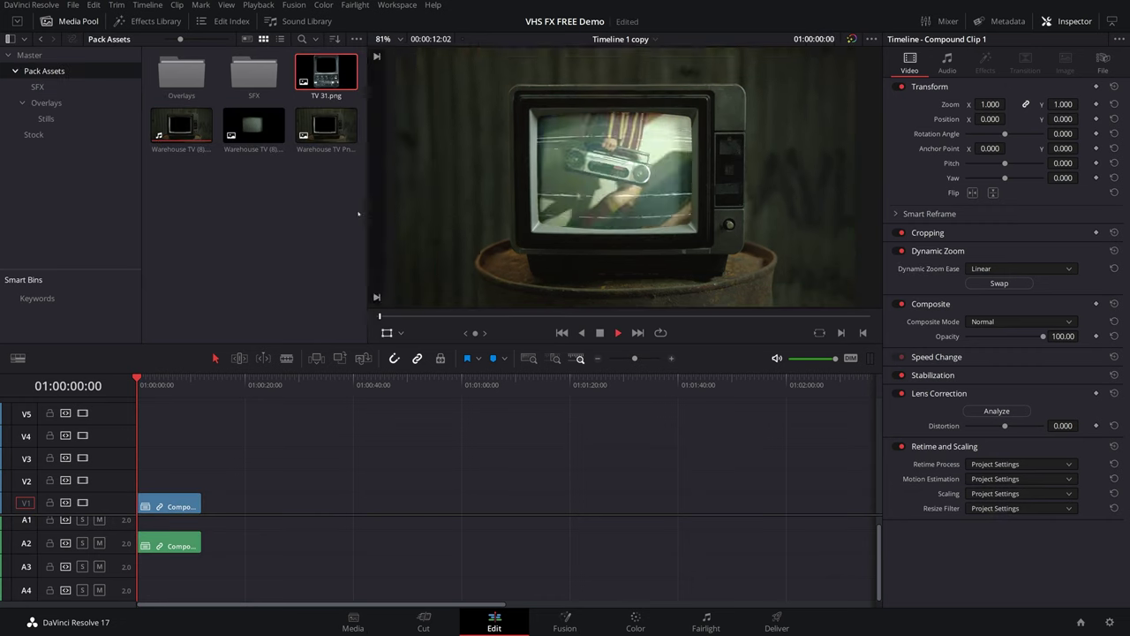
{"action": "key", "text": "space"}
{"action": "key", "text": "space"}
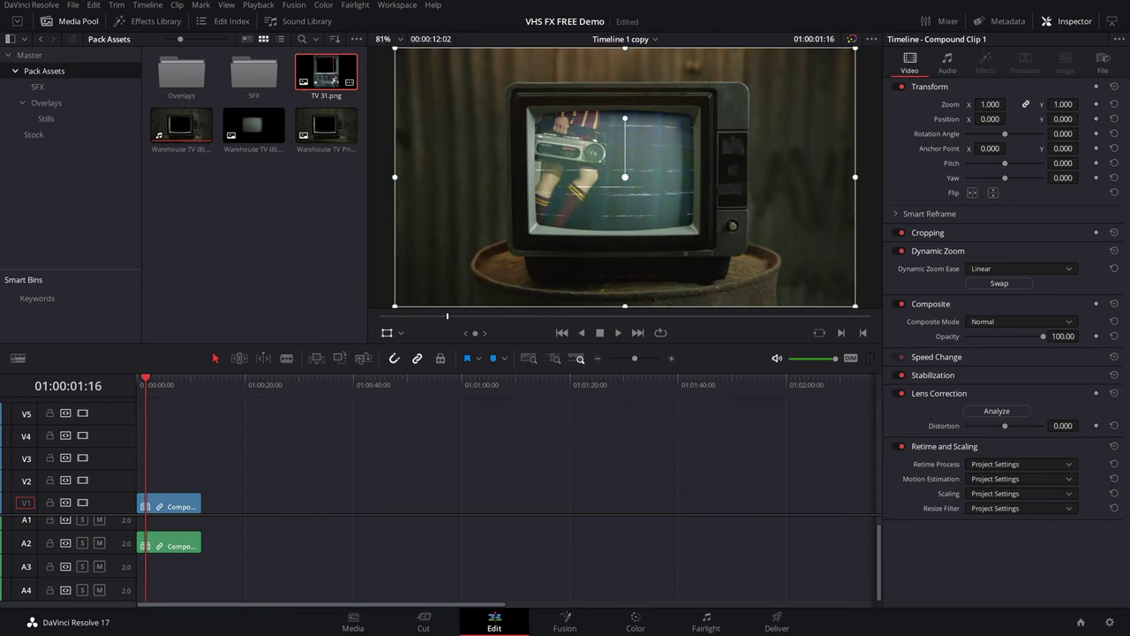
- Place the stock clips 184925_Man_Model and 184913_Man_Single back to back on V1 from about the 40-second mark
{"action": "left_click_drag", "start_coordinate": [320, 104], "coordinate": [234, 504]}
{"action": "left_click", "coordinate": [245, 385]}
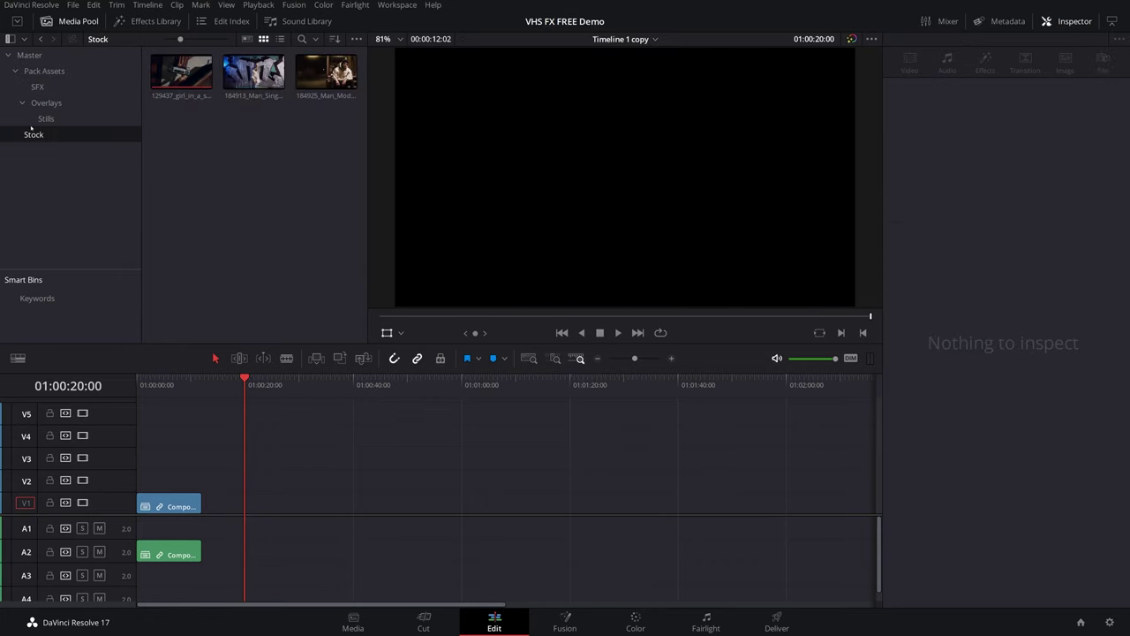
{"action": "left_click", "coordinate": [253, 70]}
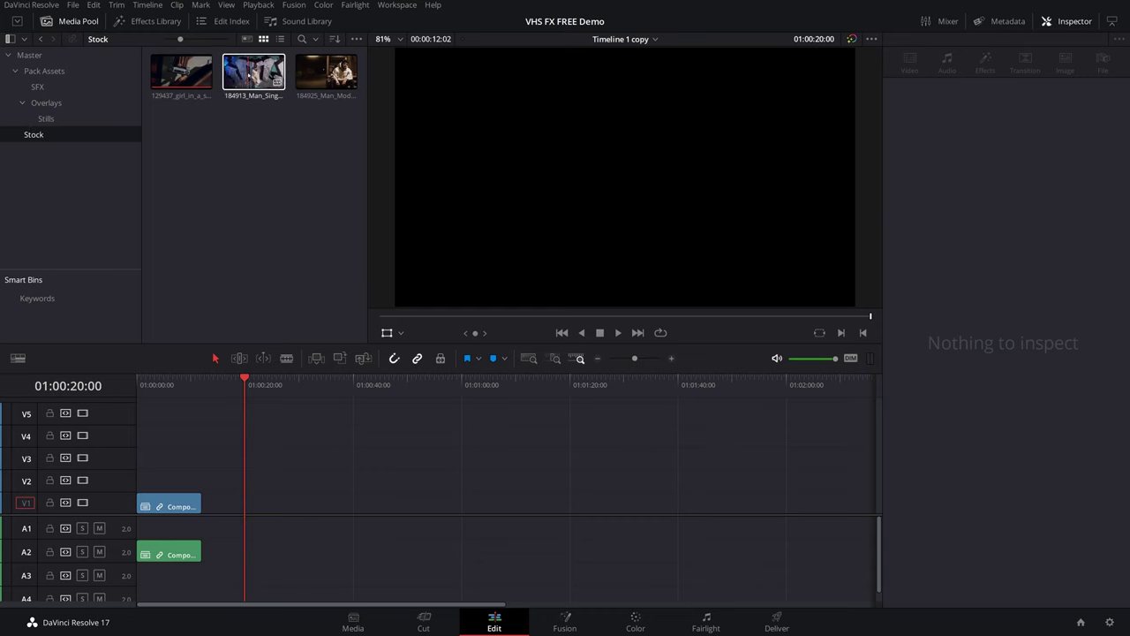
{"action": "left_click_drag", "start_coordinate": [327, 447], "coordinate": [283, 501]}
{"action": "left_click_drag", "start_coordinate": [329, 71], "coordinate": [459, 505]}
- Play the two new stock clips across their cut on the timeline
{"action": "left_click", "coordinate": [414, 377]}
{"action": "key", "text": "space"}
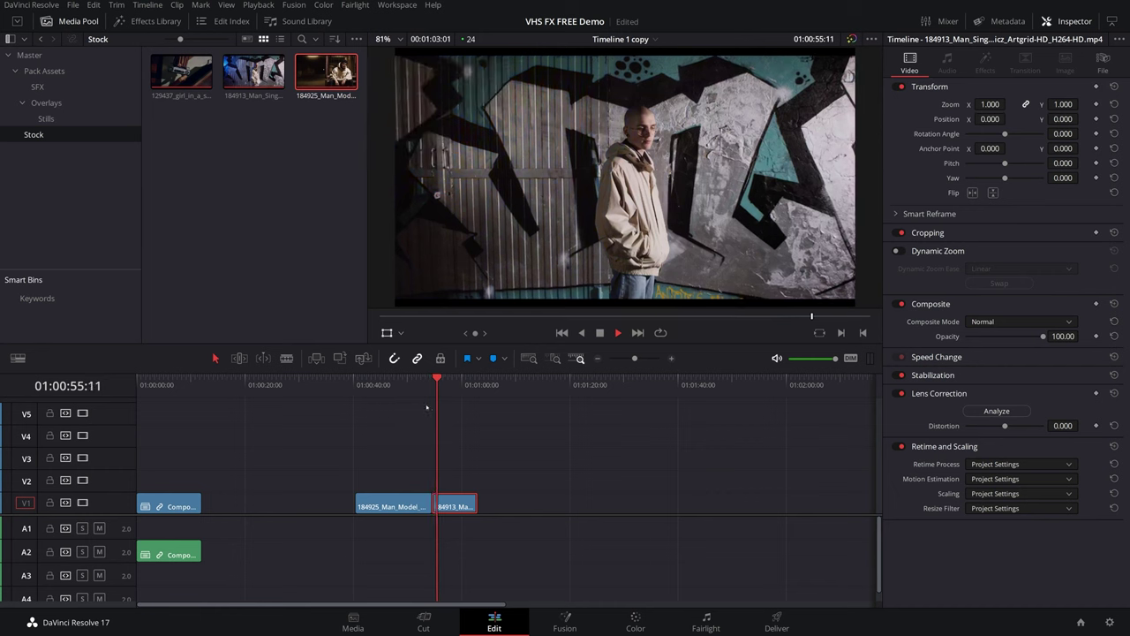
{"action": "key", "text": "space"}
- Set the scaling of both new stock clips to Fill
{"action": "left_click_drag", "start_coordinate": [393, 468], "coordinate": [491, 549]}
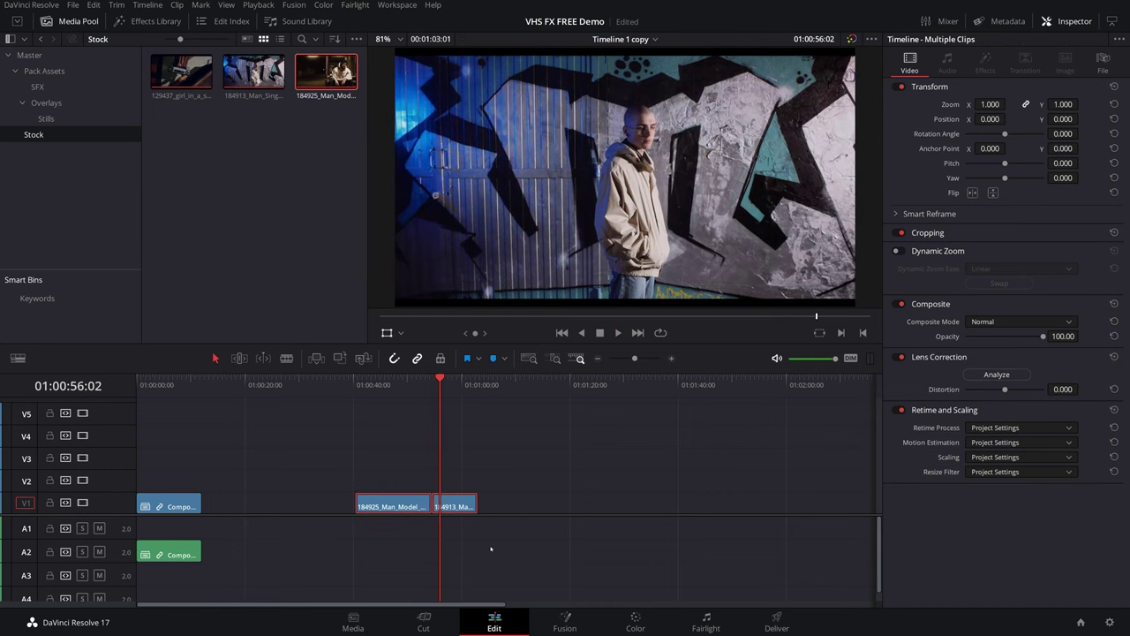
{"action": "left_click", "coordinate": [985, 456]}
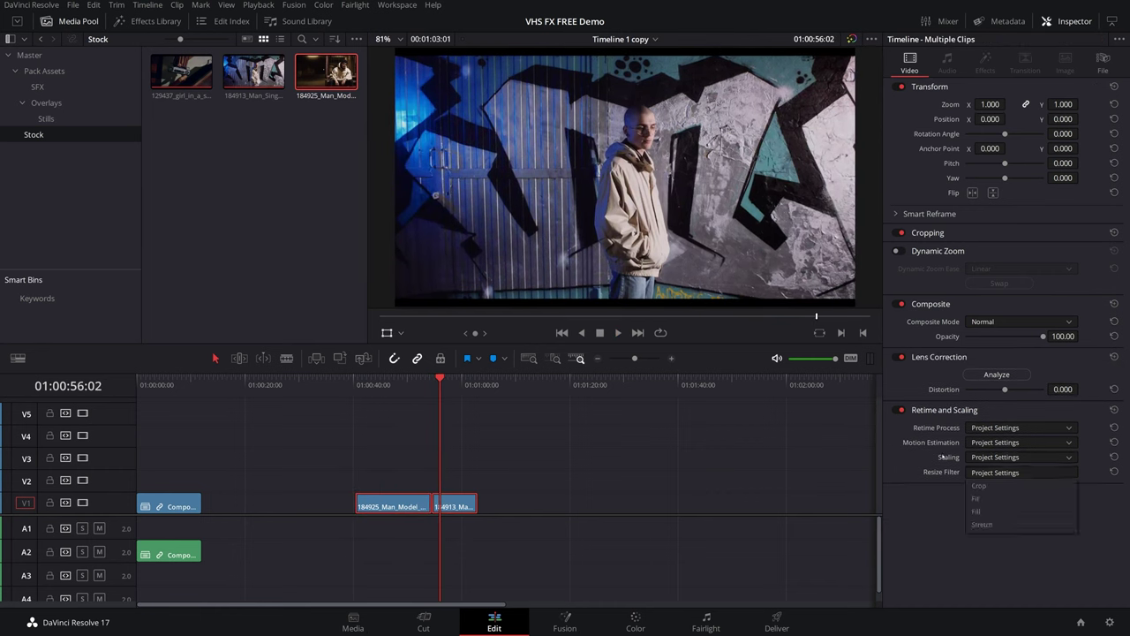
{"action": "left_click", "coordinate": [989, 521]}
{"action": "left_click", "coordinate": [493, 487]}
{"action": "scroll", "coordinate": [449, 480], "scroll_direction": "up", "scroll_amount": 5}
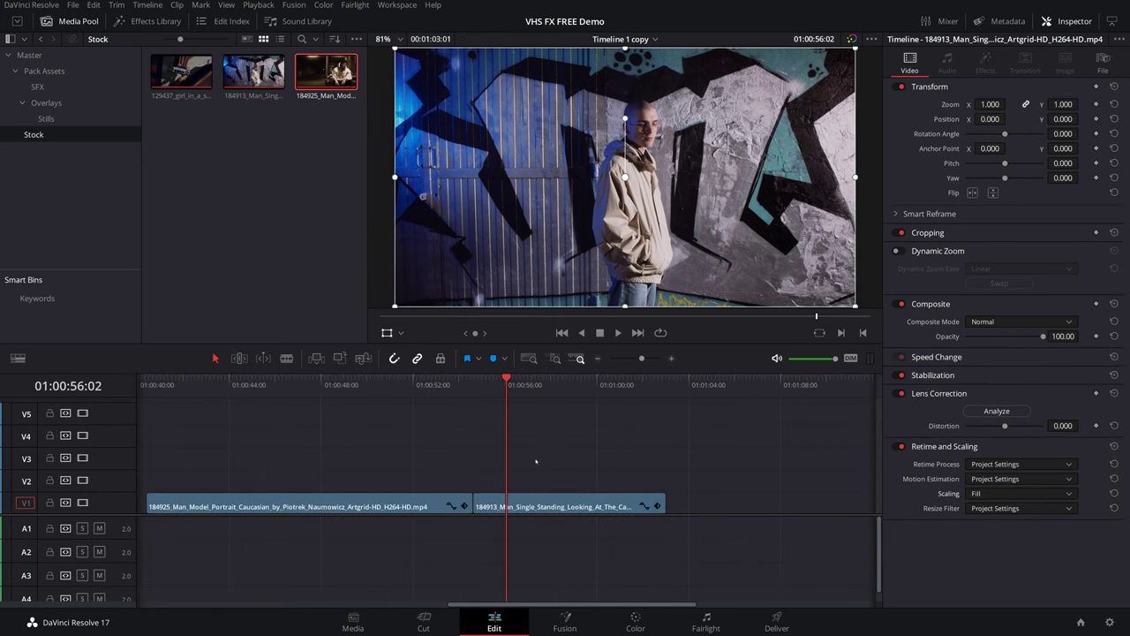
- Open VHS FX (2).mp4 from the Overlays bin in the source viewer and play it from near its start
{"action": "left_click", "coordinate": [46, 102]}
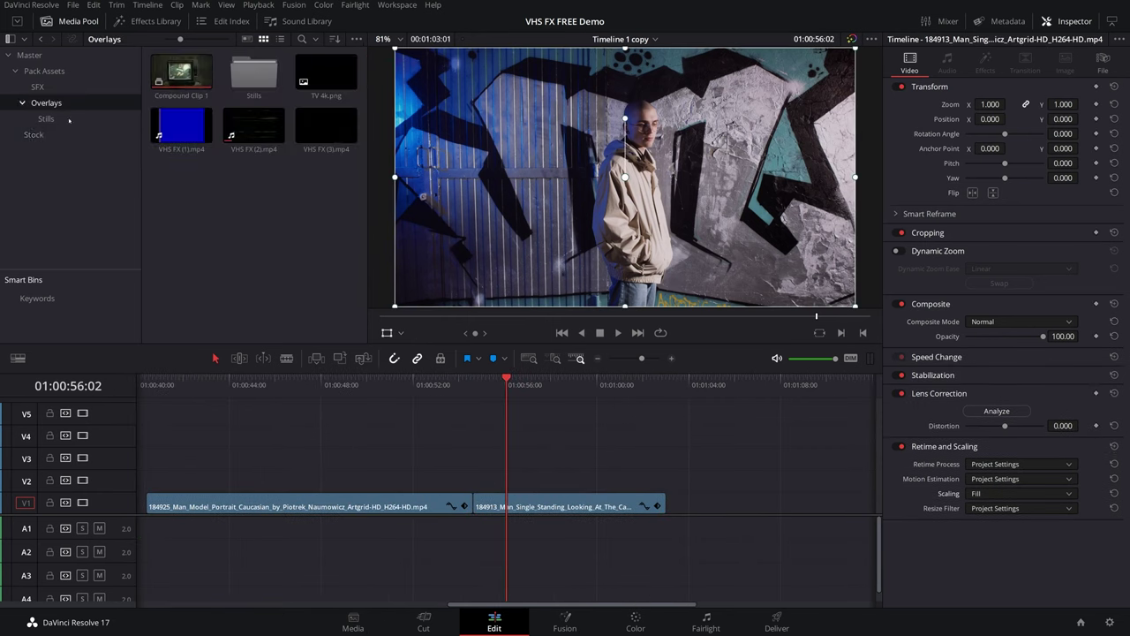
{"action": "left_click", "coordinate": [276, 176]}
{"action": "double_click", "coordinate": [246, 127]}
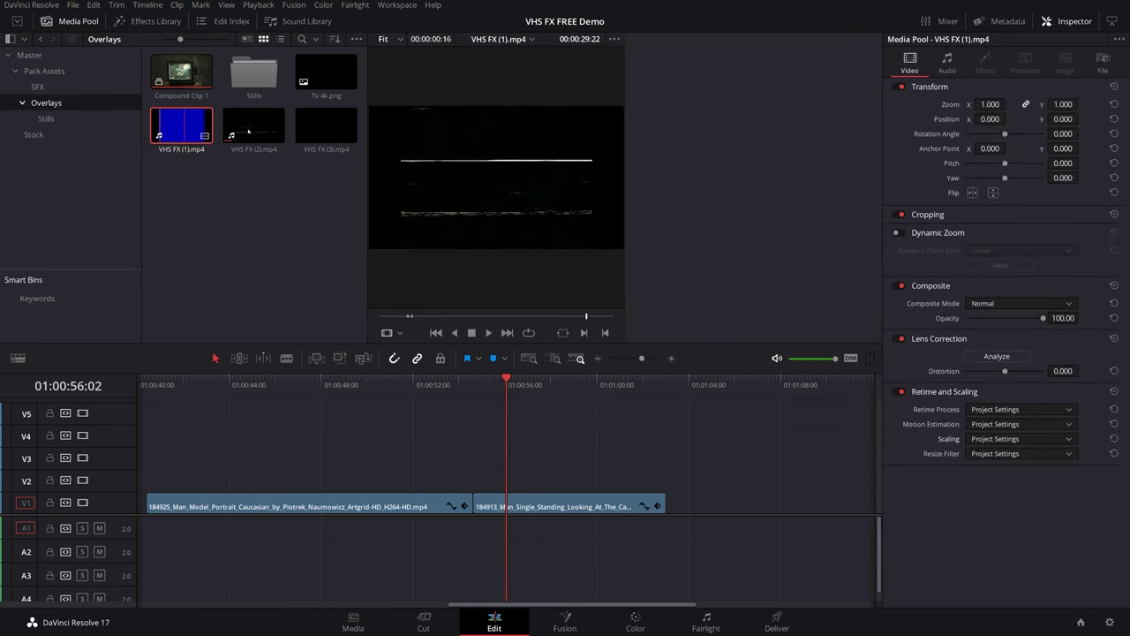
{"action": "left_click", "coordinate": [399, 316]}
{"action": "key", "text": "space"}
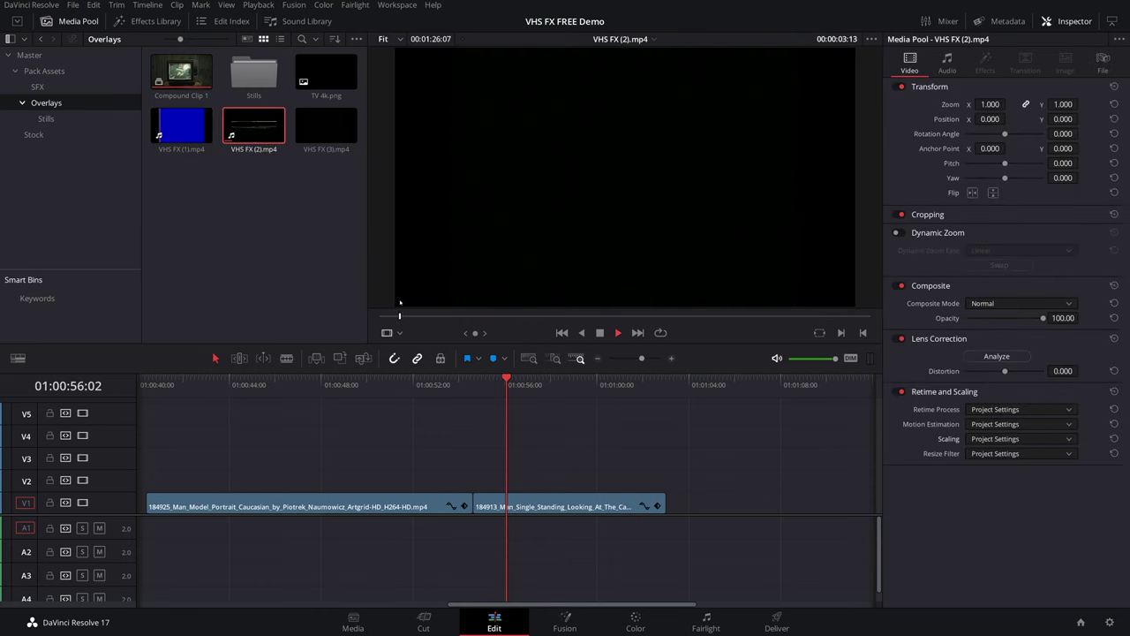
- Mark a 1:11 (seconds:frames) section of VHS FX (2).mp4 ending at about 6:24 and place its video on V2 over the cut
{"action": "key", "text": "space"}
{"action": "key", "text": "space"}
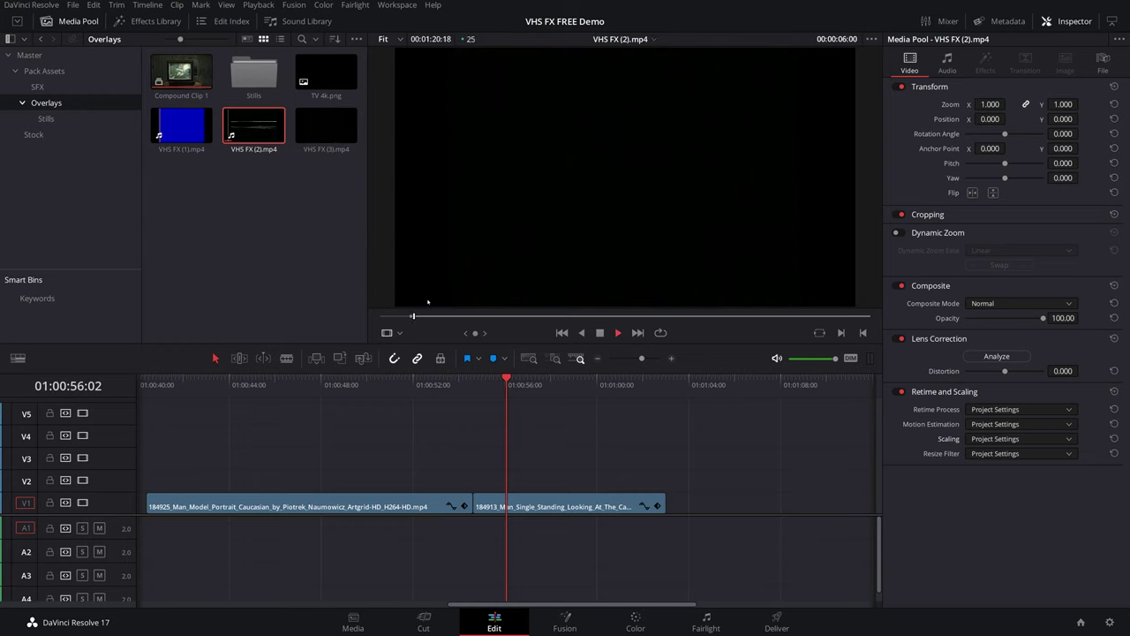
{"action": "key", "text": "space"}
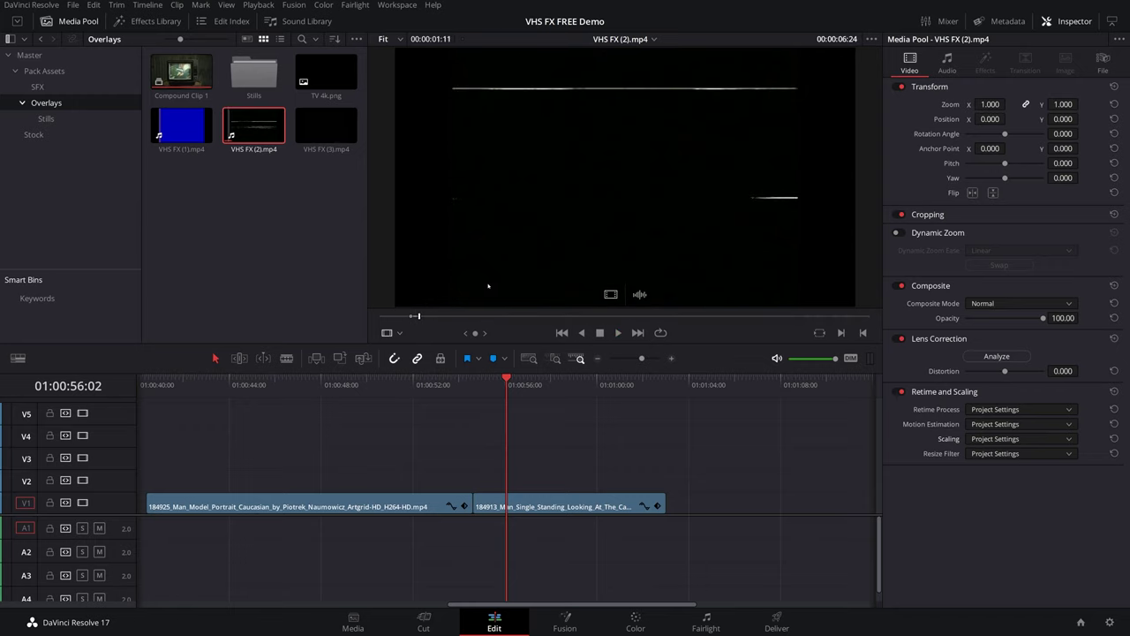
{"action": "left_click_drag", "start_coordinate": [615, 272], "coordinate": [425, 484]}
{"action": "scroll", "coordinate": [491, 469], "scroll_direction": "up", "scroll_amount": 2}
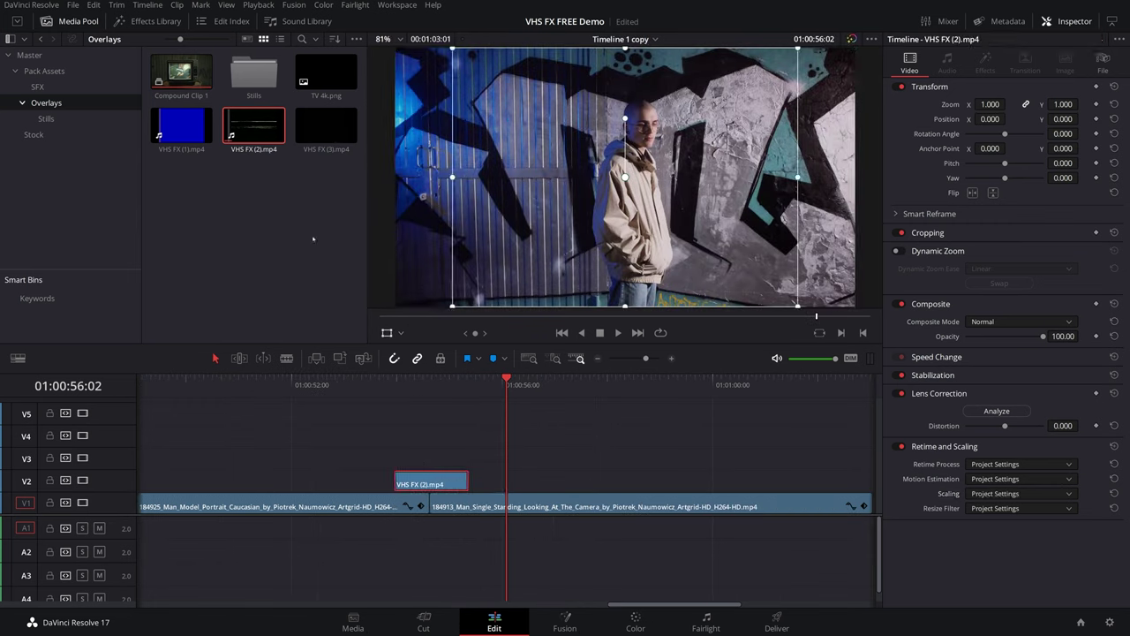
- Place the marked 16-frame section of VHS FX (1).mp4 on V3, centred over the cut between the two stock clips
{"action": "left_click", "coordinate": [204, 117]}
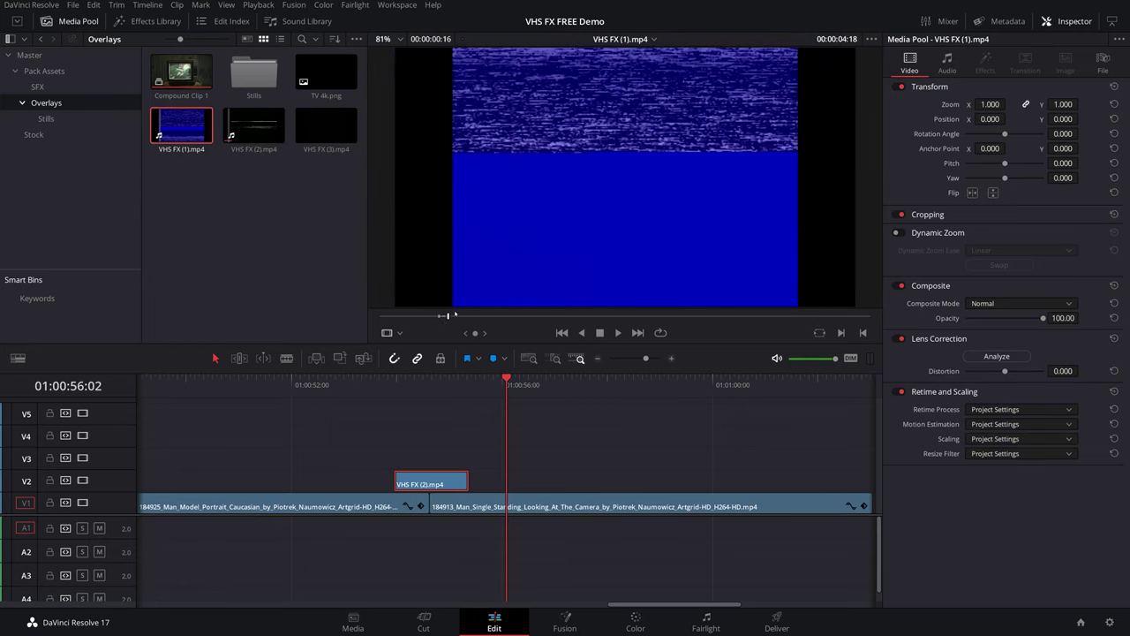
{"action": "key", "text": "space"}
{"action": "key", "text": "space"}
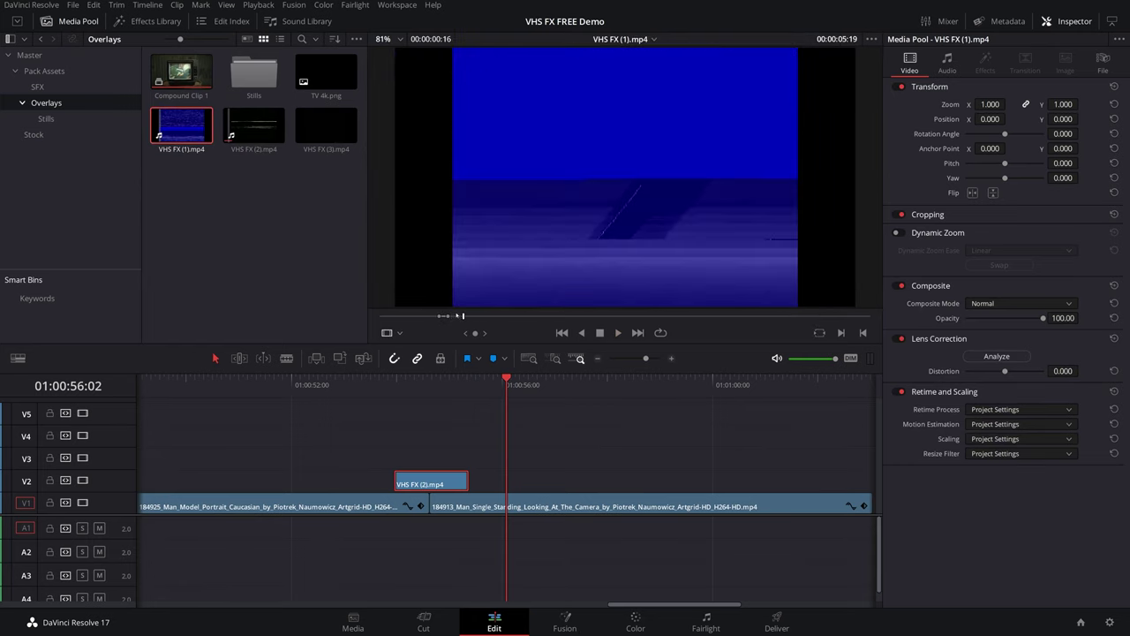
{"action": "left_click_drag", "start_coordinate": [613, 292], "coordinate": [420, 457]}
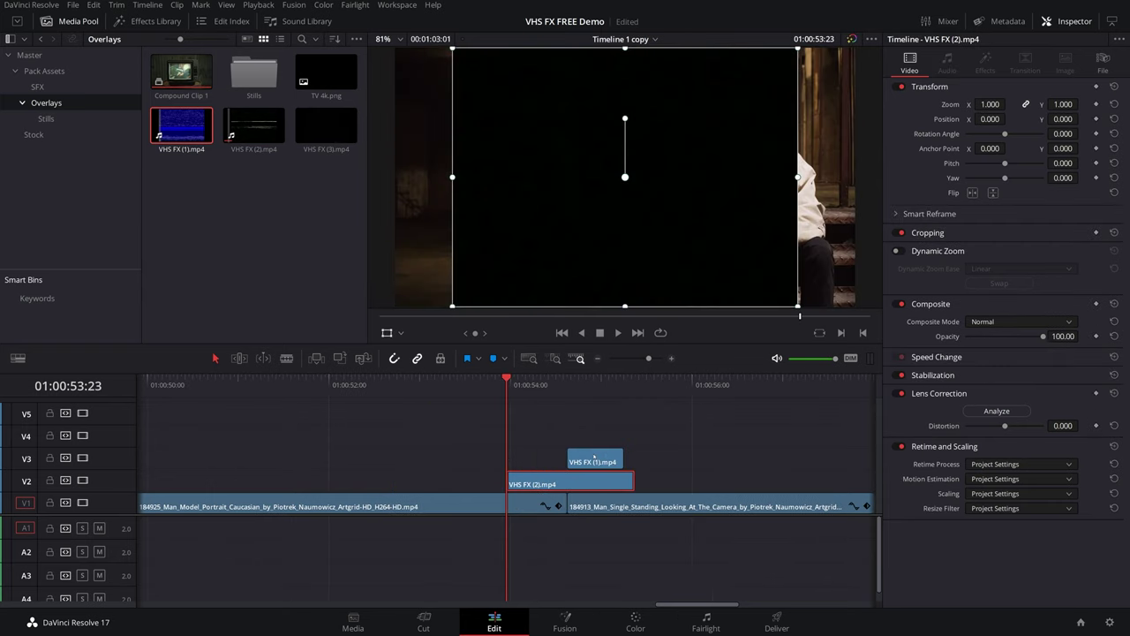
{"action": "left_click_drag", "start_coordinate": [594, 459], "coordinate": [566, 462]}
- Play the stacked VHS overlays across the cut repeatedly, starting from the beginning of VHS FX (2).mp4 at 01:00:53:23
{"action": "left_click", "coordinate": [530, 481]}
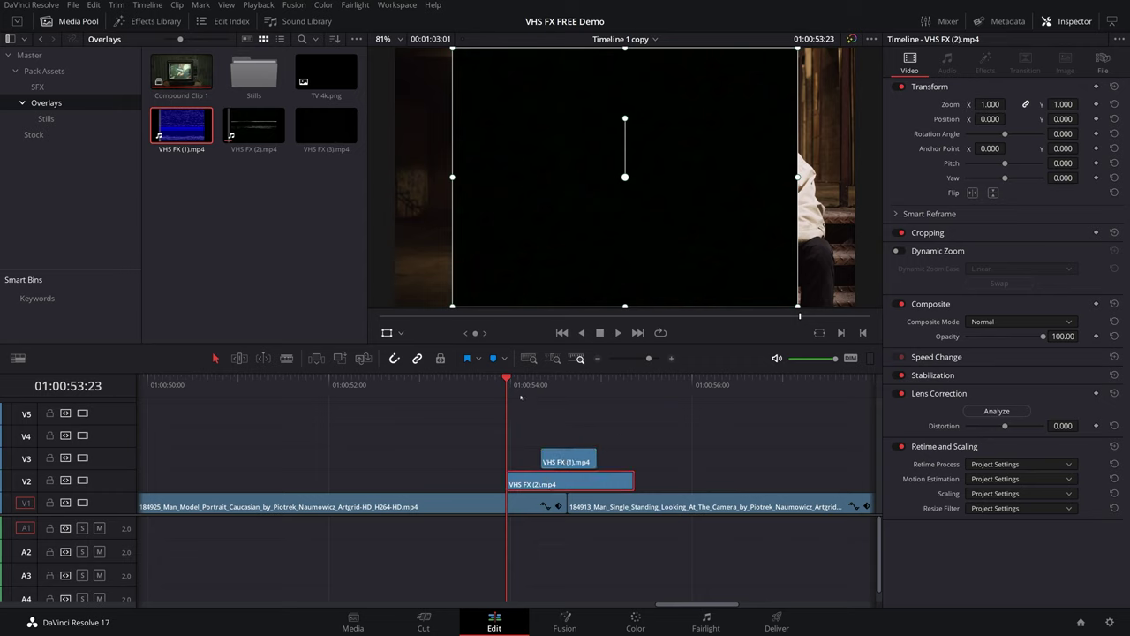
{"action": "key", "text": "space"}
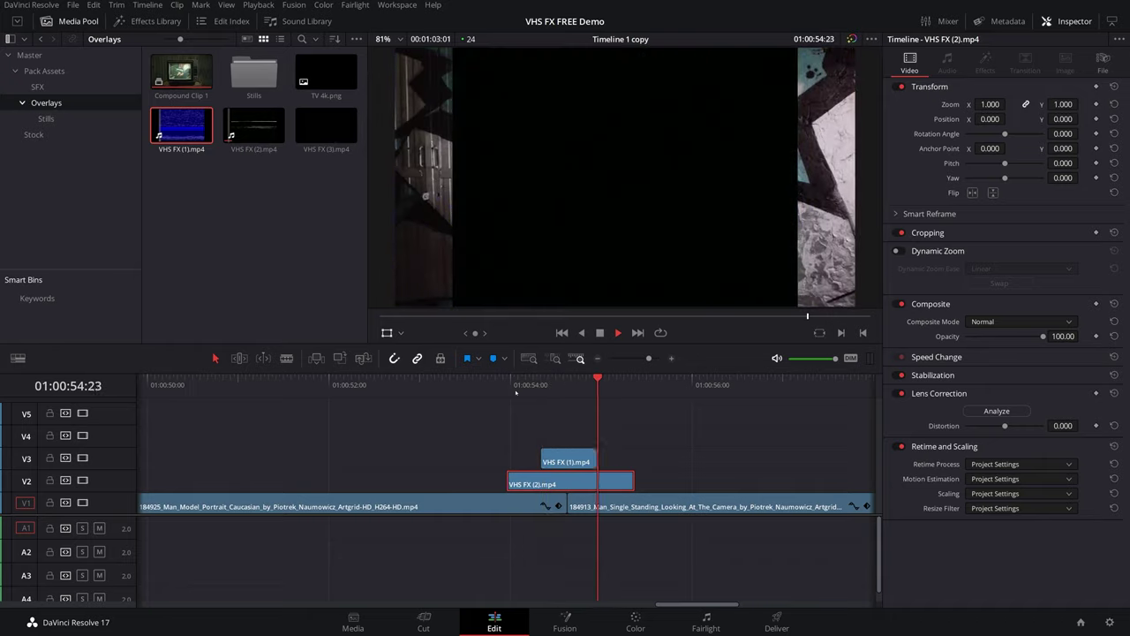
{"action": "left_click", "coordinate": [505, 385]}
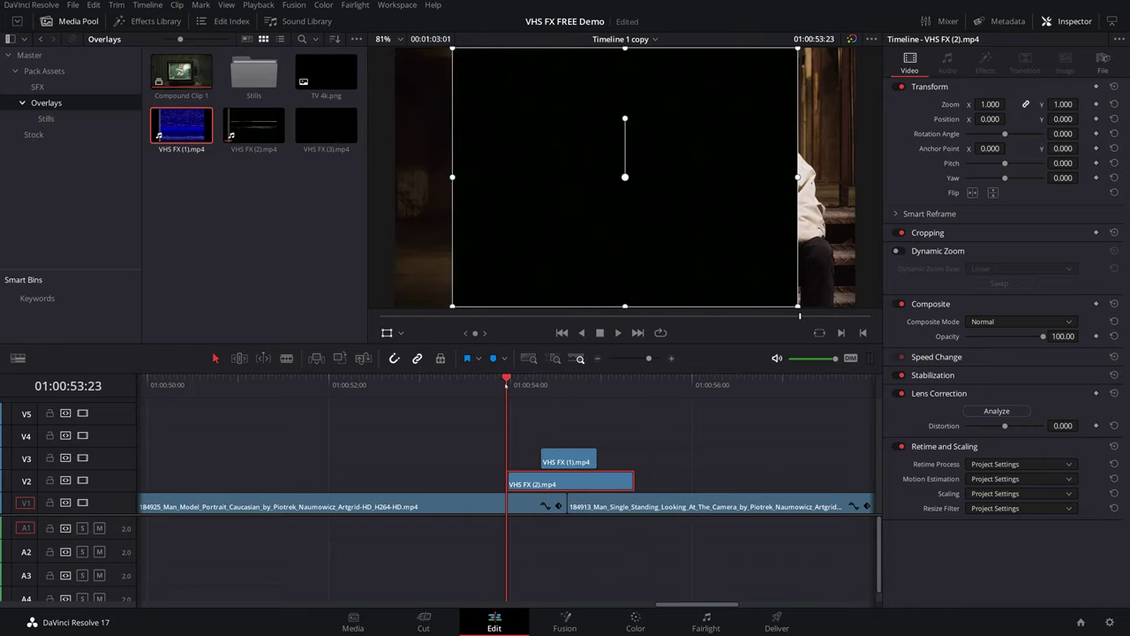
{"action": "key", "text": "space"}
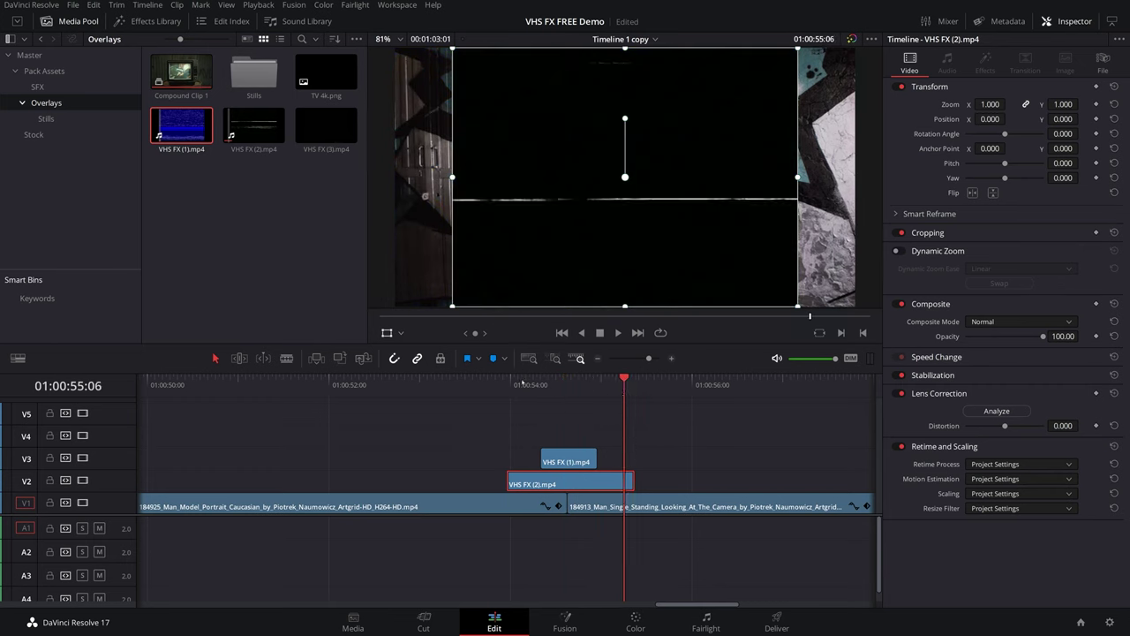
{"action": "left_click", "coordinate": [507, 385]}
{"action": "key", "text": "space"}
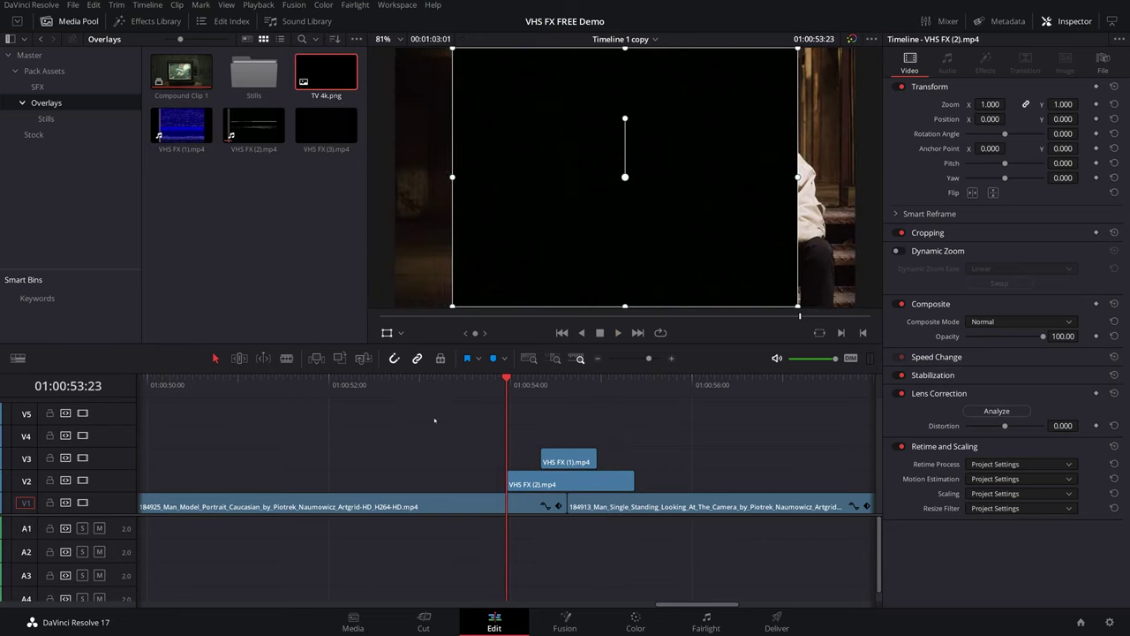
- Set the scaling of both VHS overlay clips on V2 and V3 to Stretch and their composite mode to Add
{"action": "left_click_drag", "start_coordinate": [435, 420], "coordinate": [668, 485]}
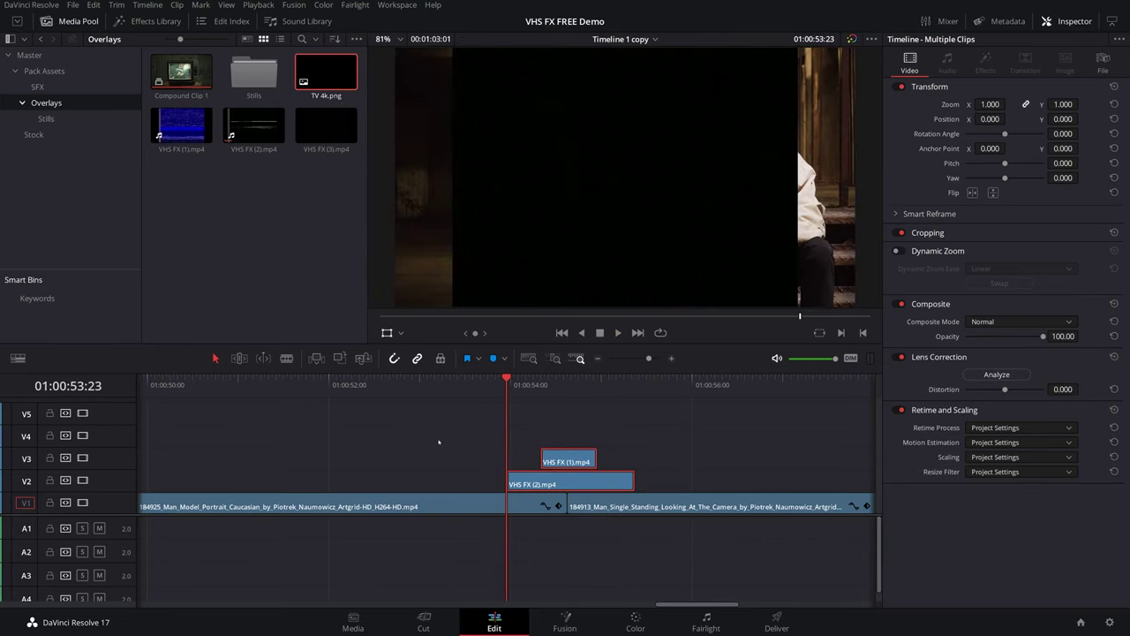
{"action": "left_click", "coordinate": [996, 457]}
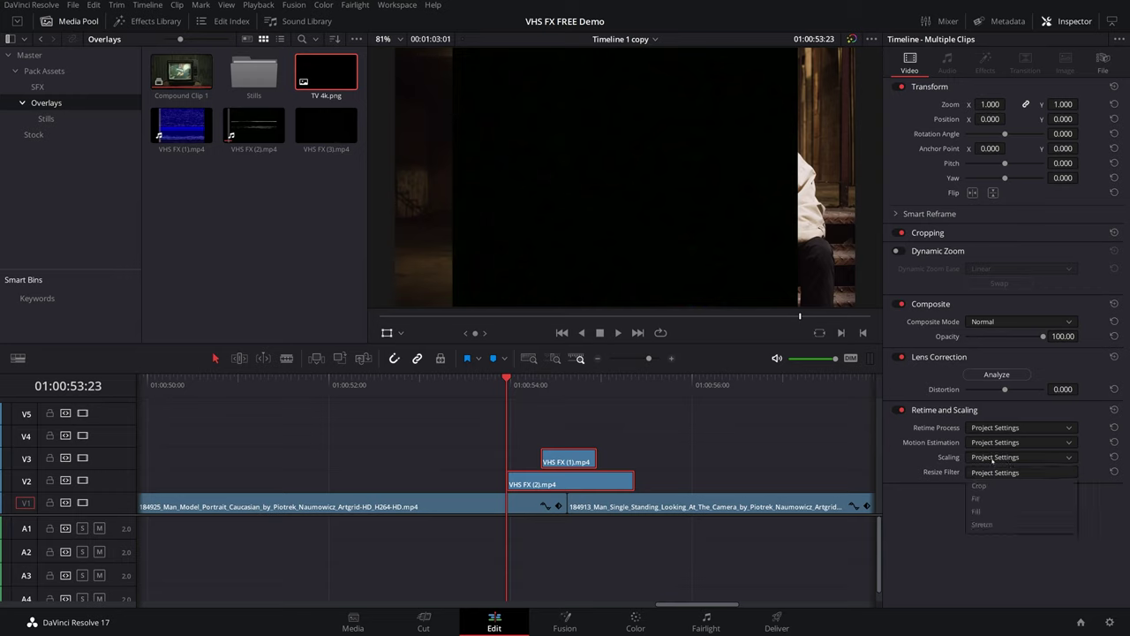
{"action": "left_click", "coordinate": [982, 524]}
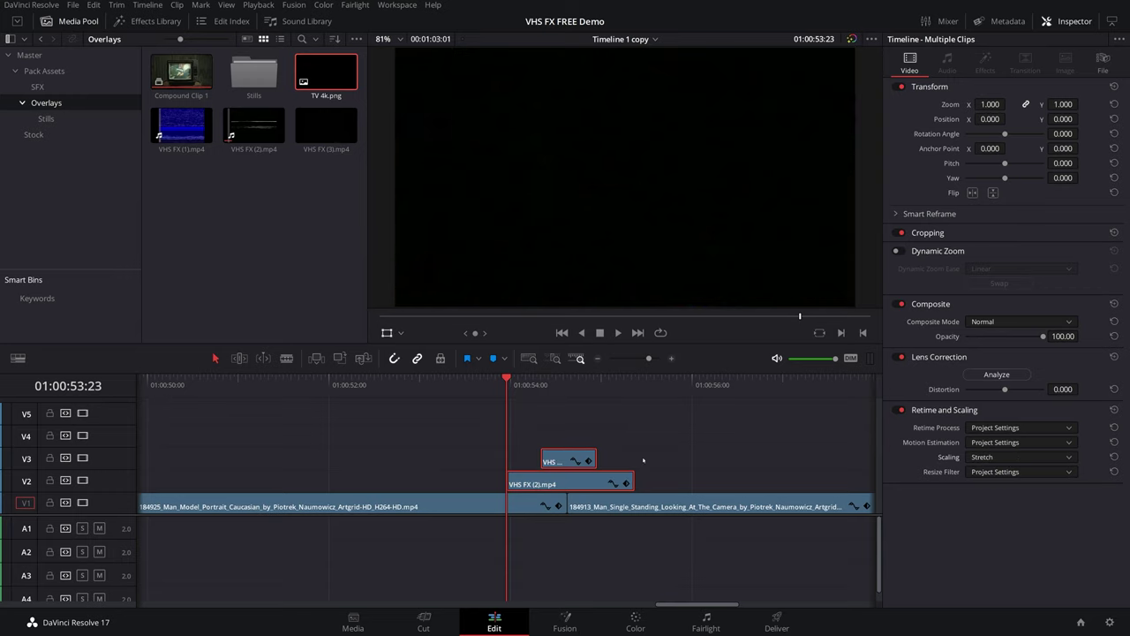
{"action": "left_click", "coordinate": [1012, 324]}
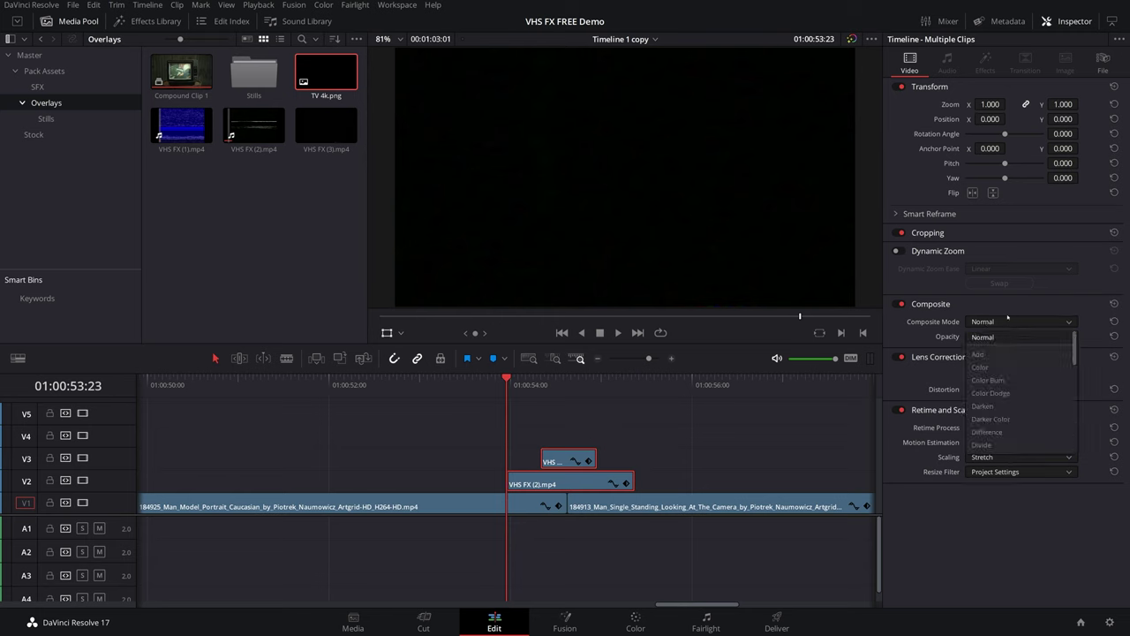
{"action": "left_click", "coordinate": [985, 354]}
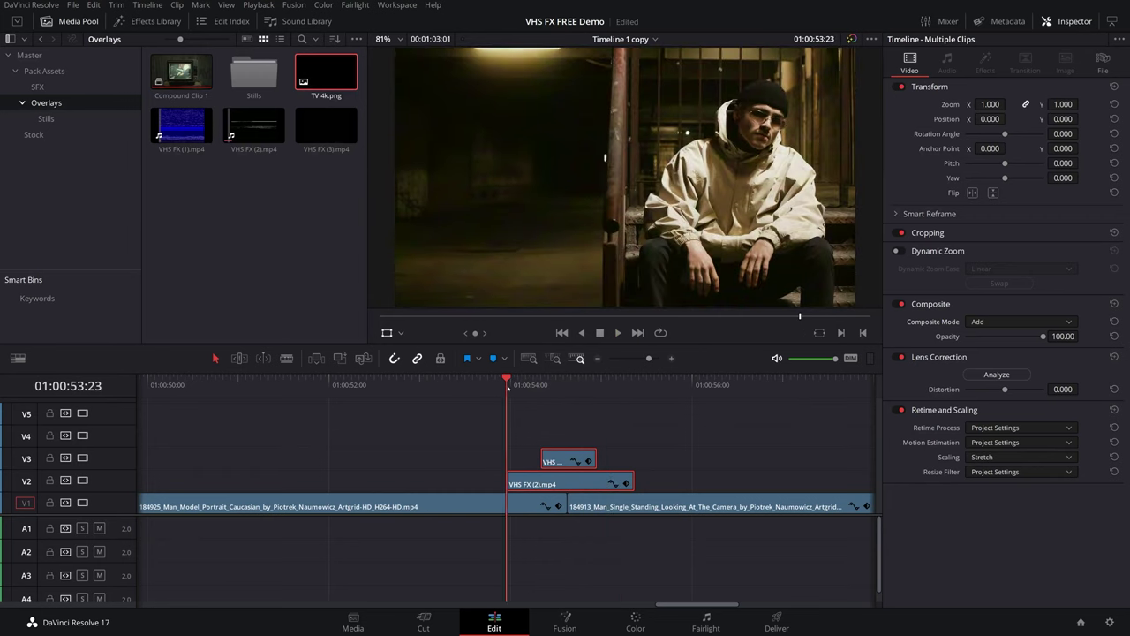
- Play the overlay transition, and add the Camera Shake effect to both stock clips on V1
{"action": "key", "text": "space"}
{"action": "key", "text": "space"}
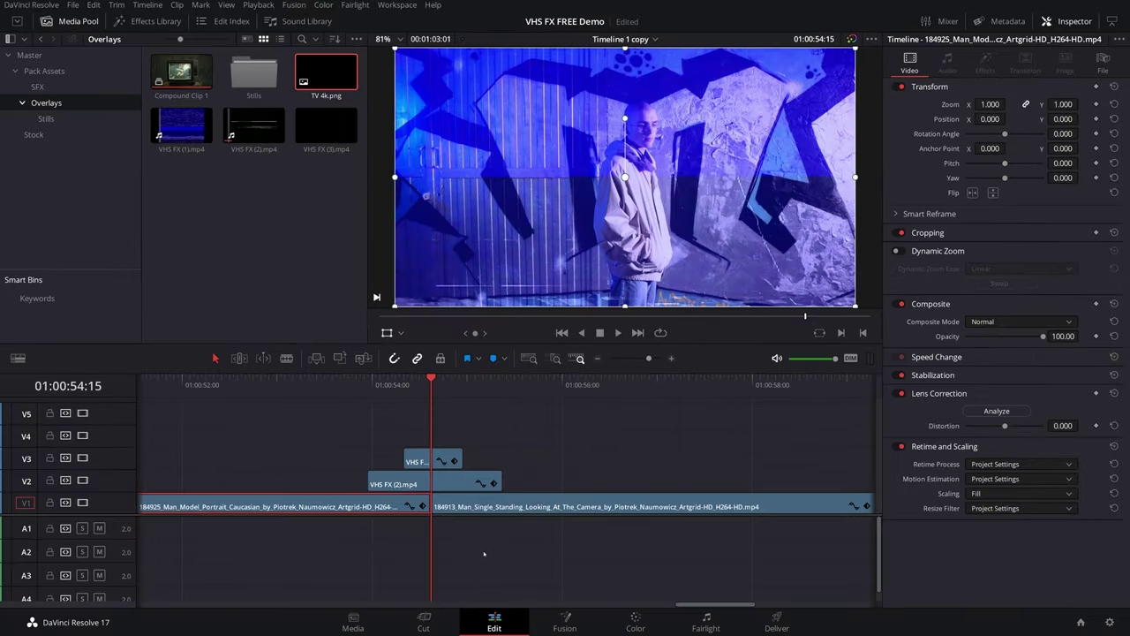
{"action": "left_click_drag", "start_coordinate": [484, 553], "coordinate": [354, 500]}
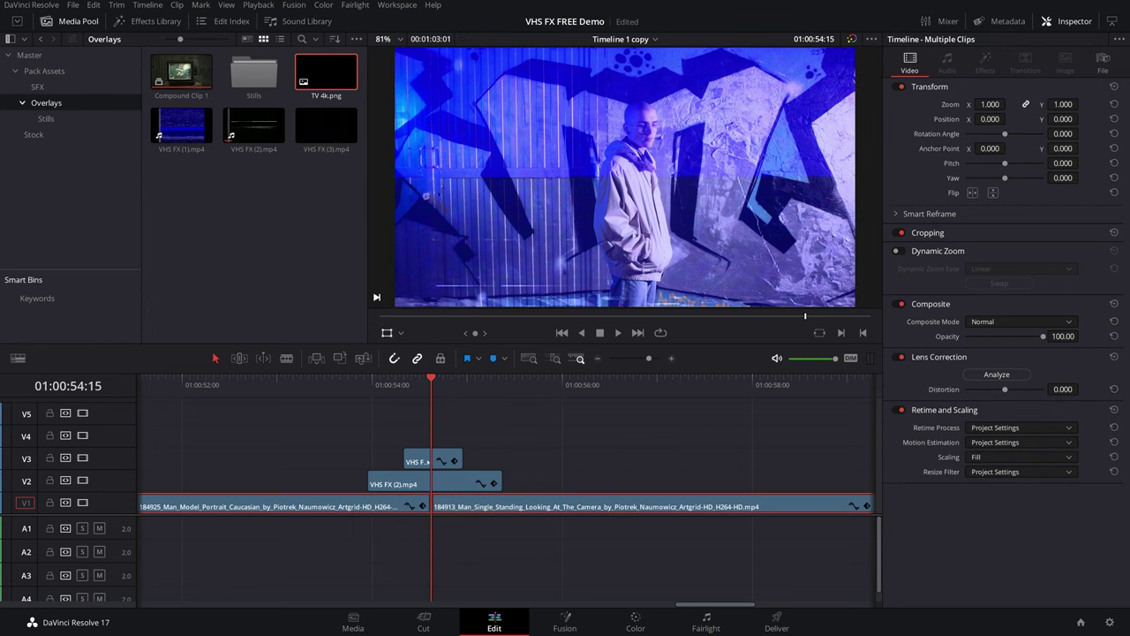
{"action": "left_click", "coordinate": [150, 20]}
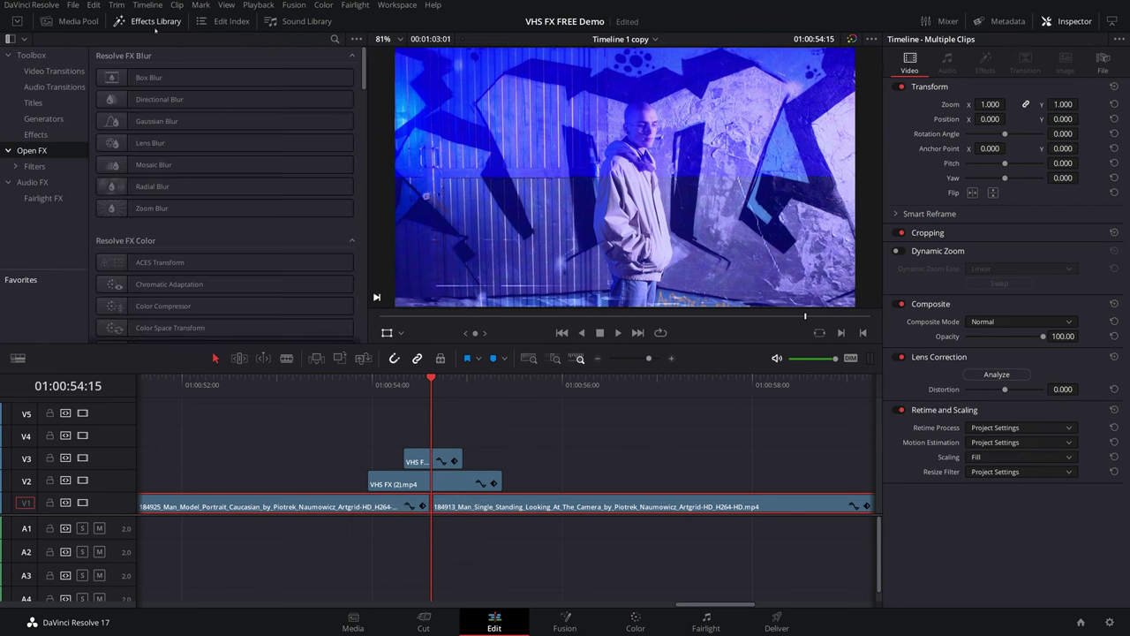
{"action": "left_click", "coordinate": [336, 40]}
{"action": "type", "text": "ca"}
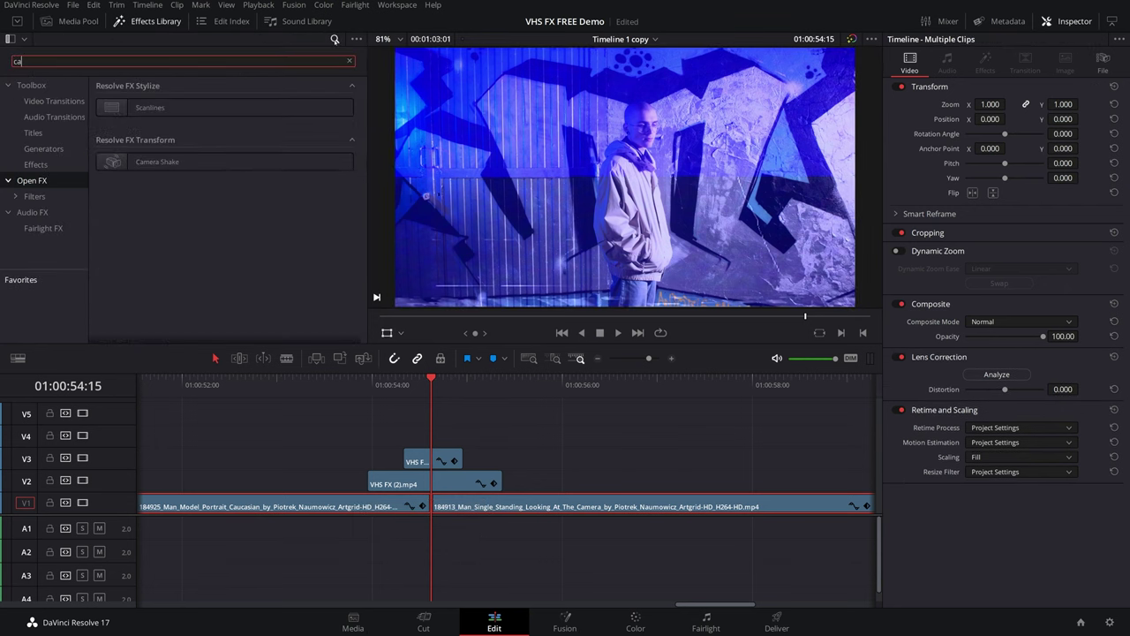
{"action": "type", "text": "me"}
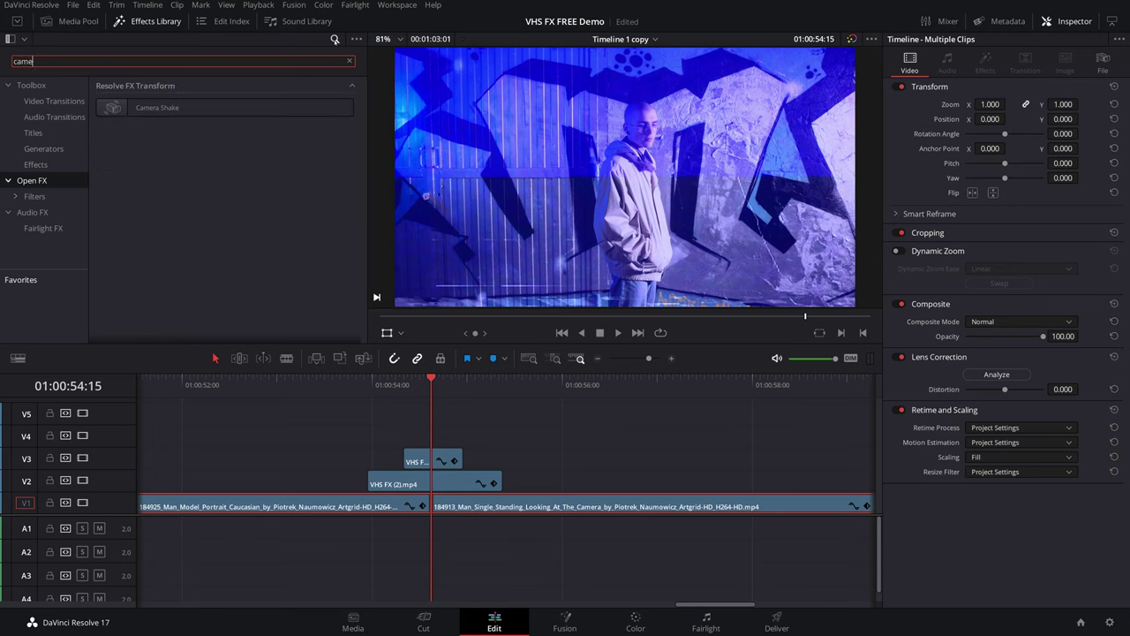
{"action": "key", "text": "BackSpace"}
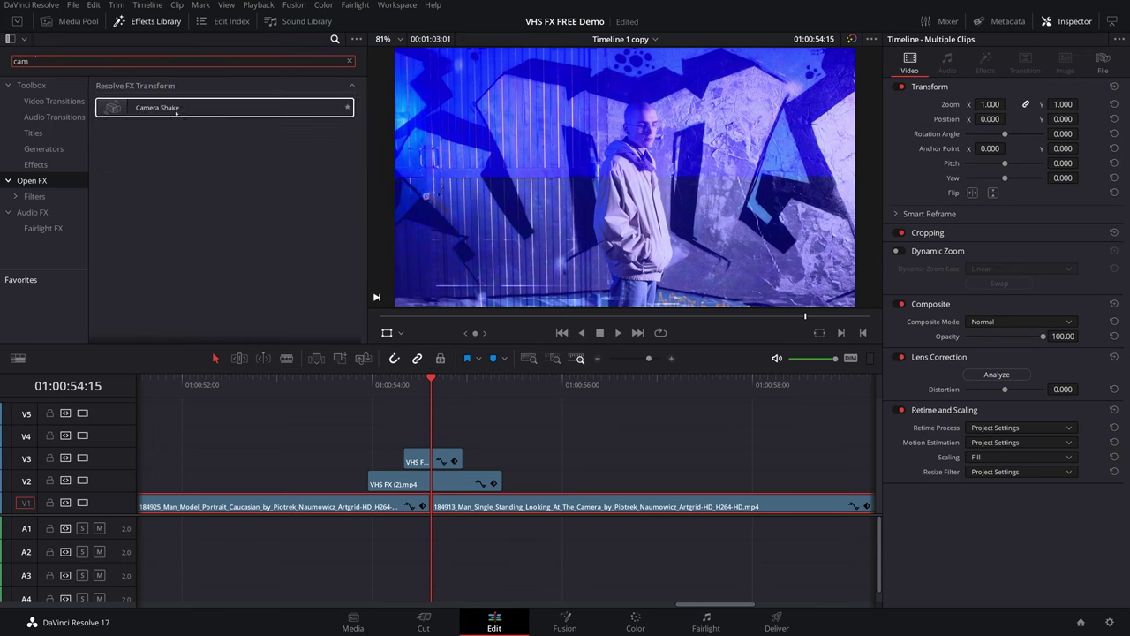
{"action": "left_click_drag", "start_coordinate": [176, 112], "coordinate": [401, 516]}
- Keyframe Camera Shake's Motion Scale and Speed Scale at 0.000 on the first stock clip, at the start of VHS FX (2).mp4 (01:00:53:23)
{"action": "left_click", "coordinate": [356, 461]}
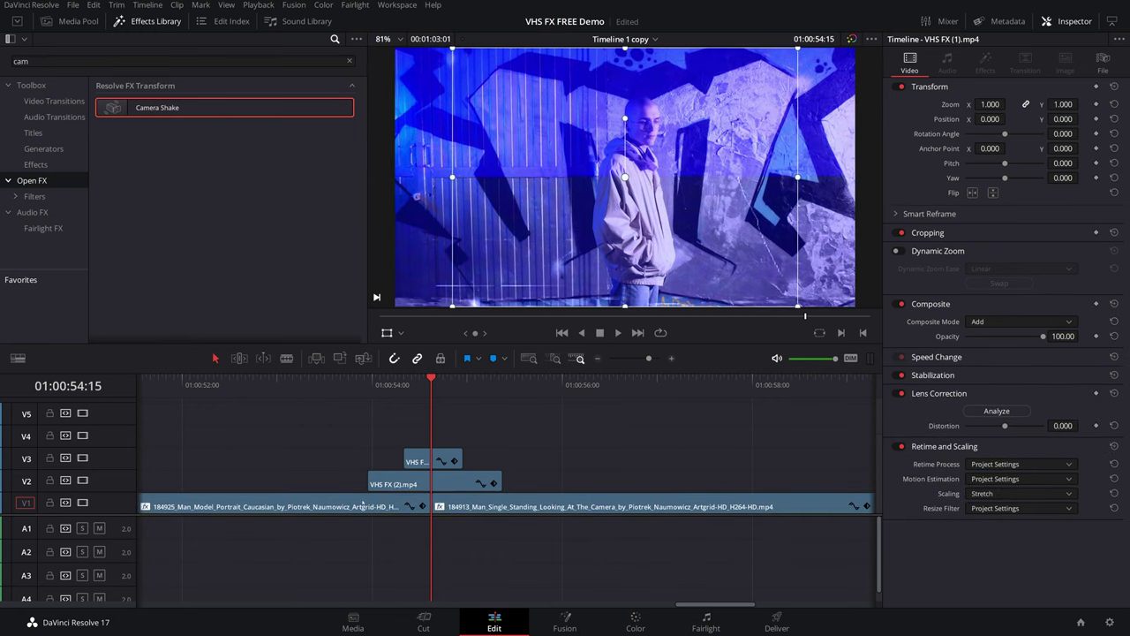
{"action": "left_click", "coordinate": [356, 507]}
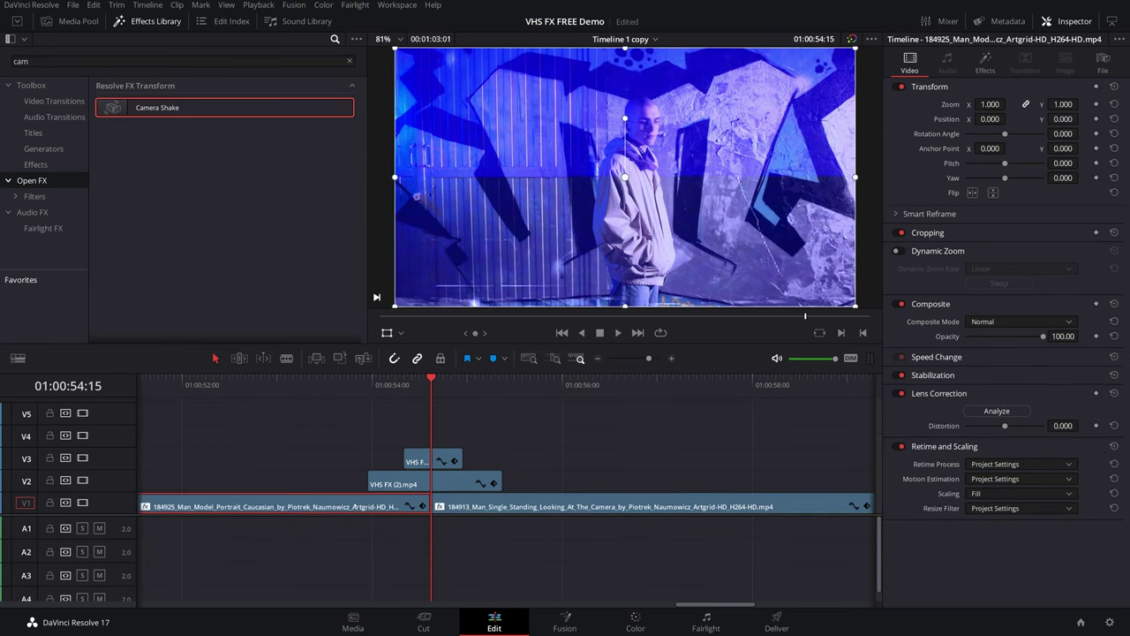
{"action": "left_click_drag", "start_coordinate": [403, 384], "coordinate": [368, 385]}
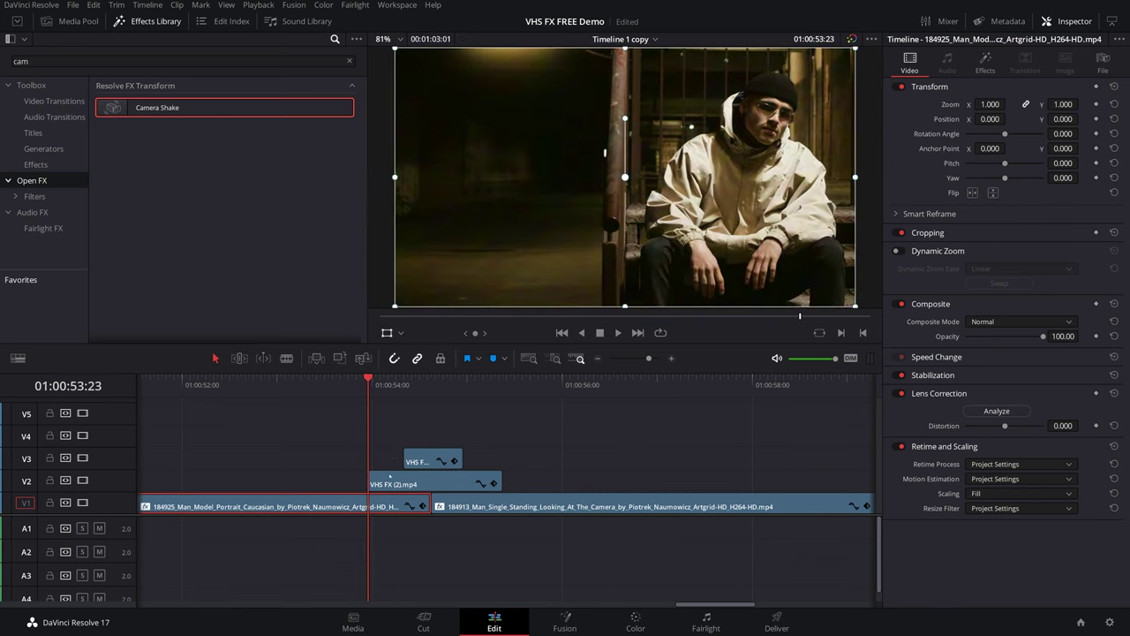
{"action": "scroll", "coordinate": [346, 466], "scroll_direction": "up", "scroll_amount": 1}
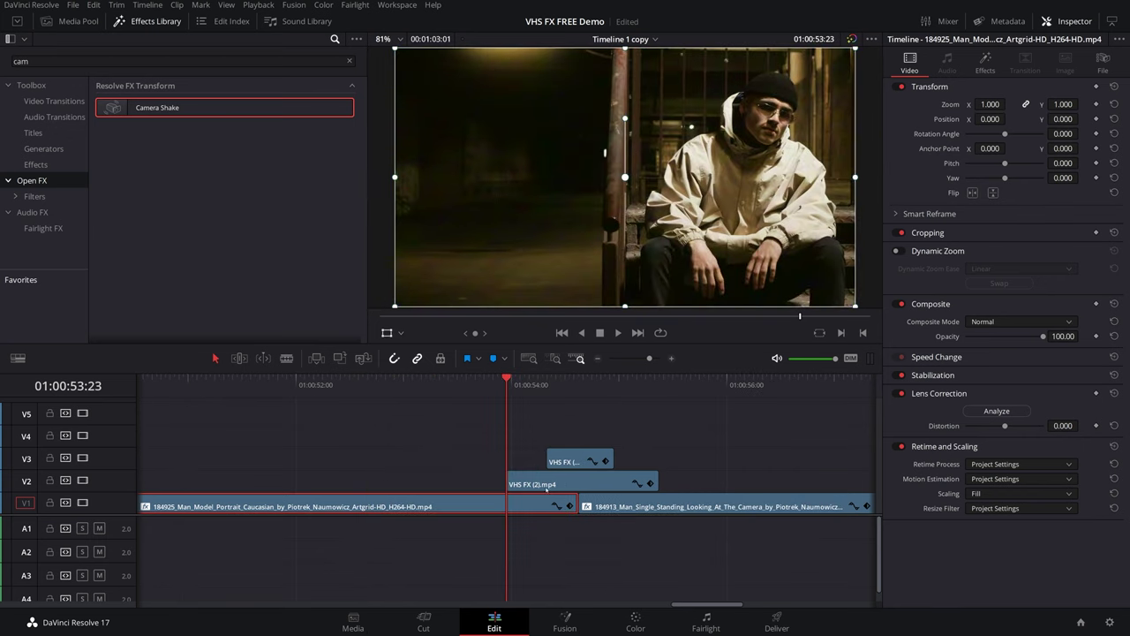
{"action": "left_click", "coordinate": [985, 59]}
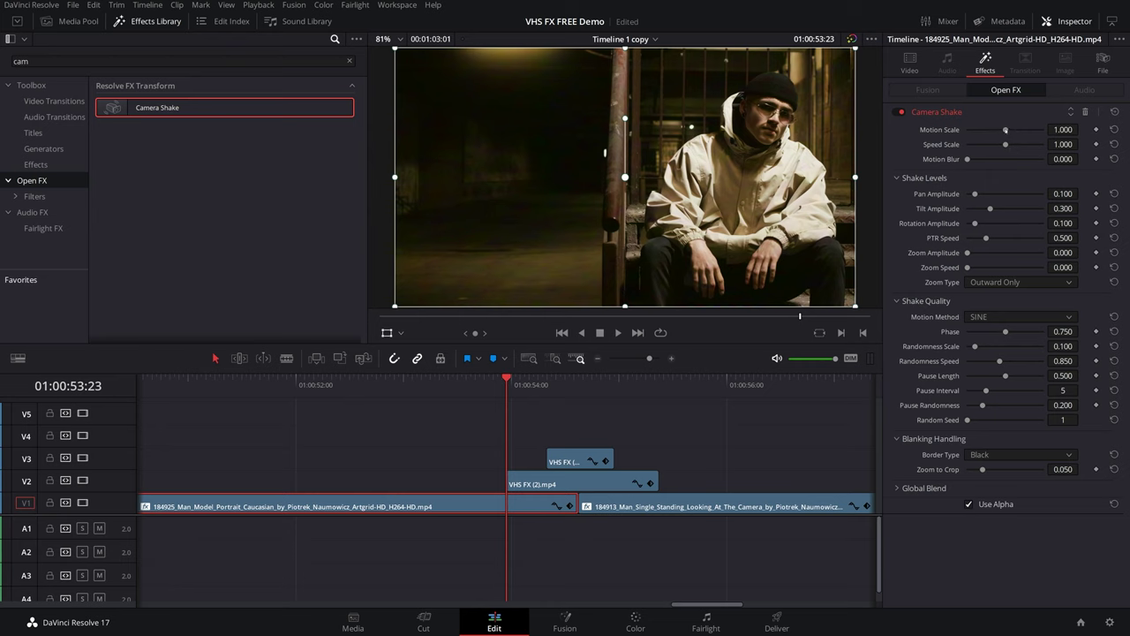
{"action": "left_click_drag", "start_coordinate": [1004, 130], "coordinate": [913, 155]}
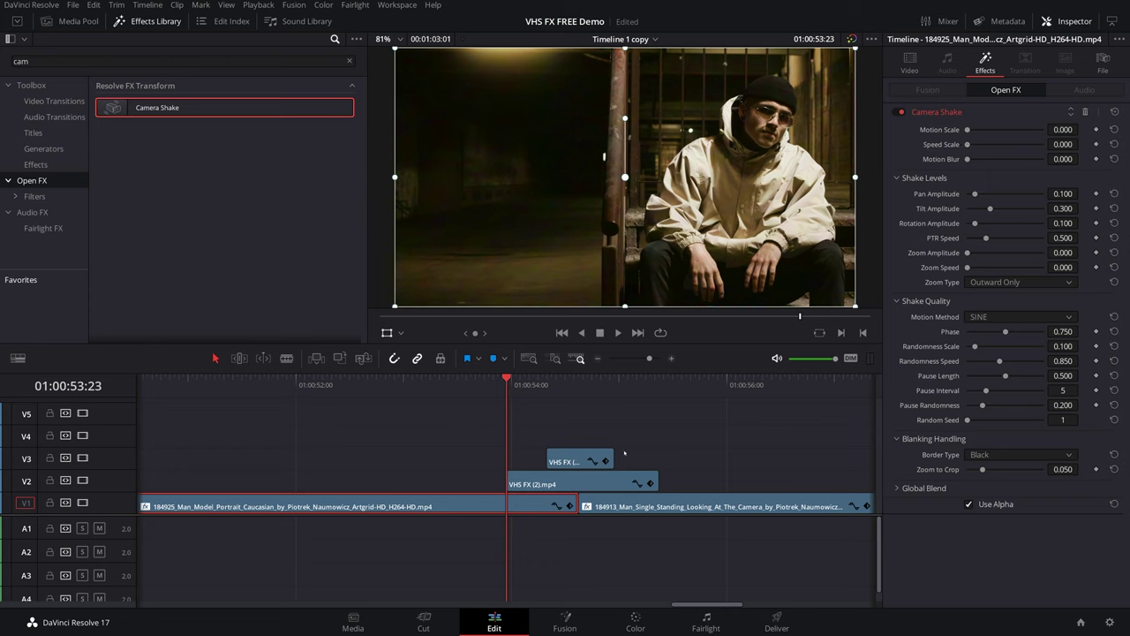
{"action": "left_click", "coordinate": [1095, 130]}
- Keyframe the first clip's Motion Scale at 1.318 and Speed Scale at 2.000 at the cut (01:00:54:15), and preview the shake
{"action": "left_click_drag", "start_coordinate": [510, 379], "coordinate": [569, 394]}
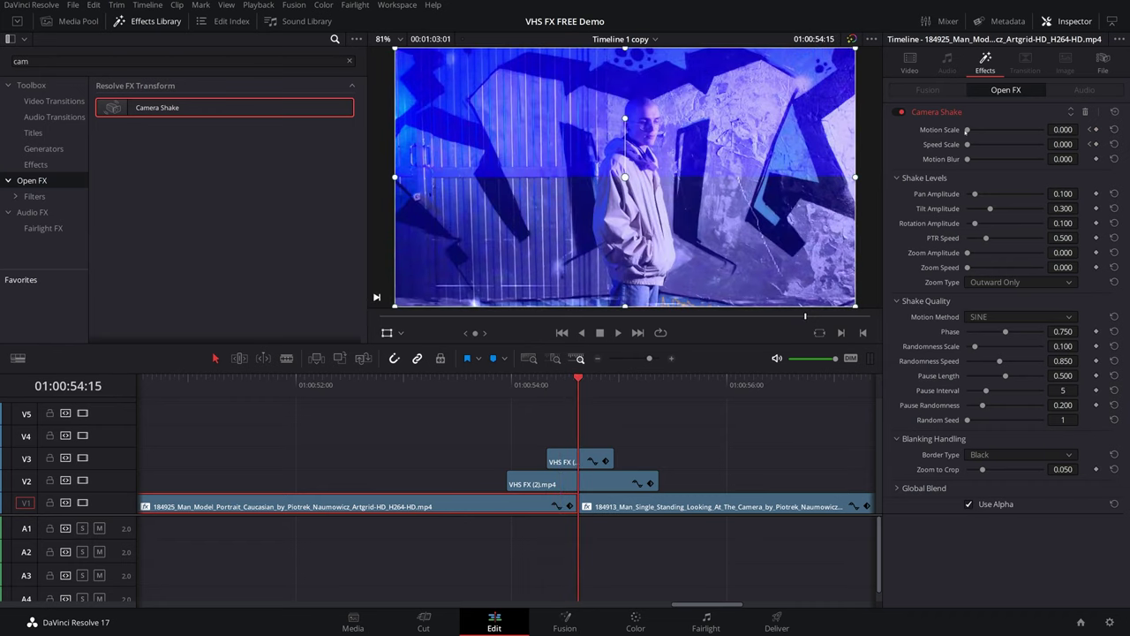
{"action": "mouse_move", "coordinate": [966, 130]}
{"action": "left_mouse_down"}
{"action": "mouse_move", "coordinate": [1018, 132]}
{"action": "mouse_move", "coordinate": [970, 144]}
{"action": "mouse_move", "coordinate": [1047, 150]}
{"action": "left_mouse_up"}
{"action": "left_click_drag", "start_coordinate": [556, 388], "coordinate": [522, 389]}
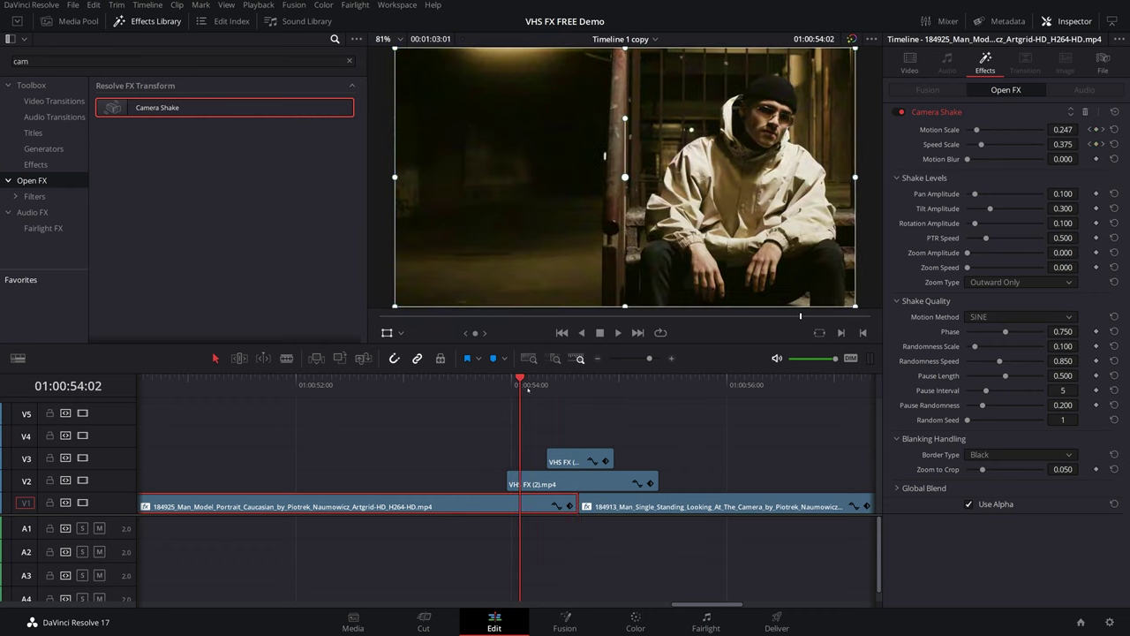
{"action": "key", "text": "space"}
{"action": "left_click", "coordinate": [514, 385]}
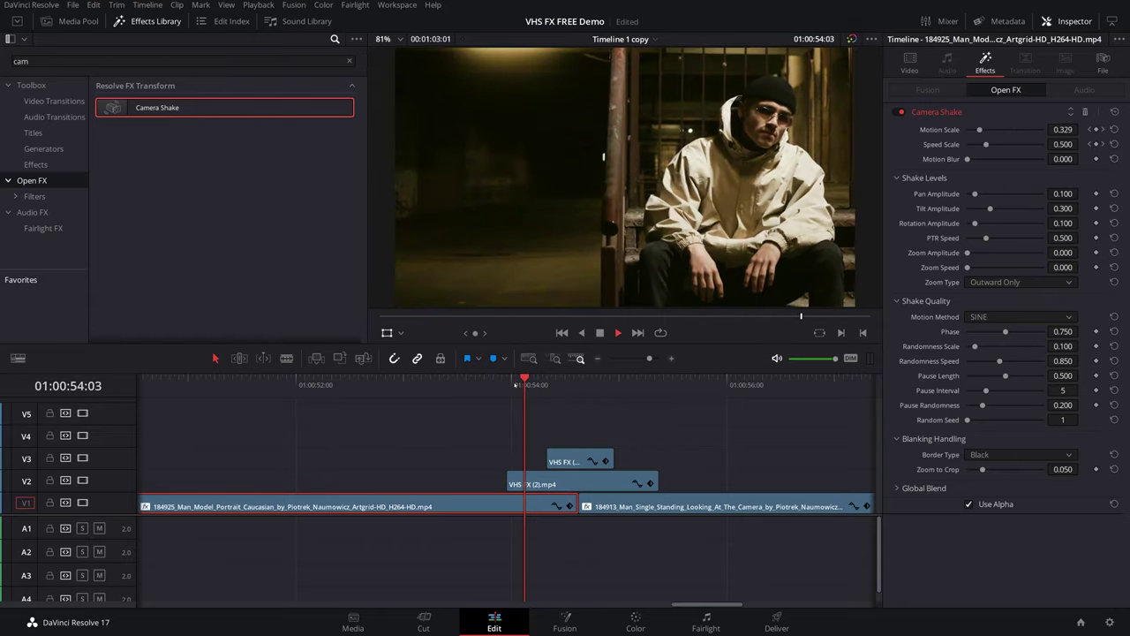
{"action": "left_click", "coordinate": [508, 385]}
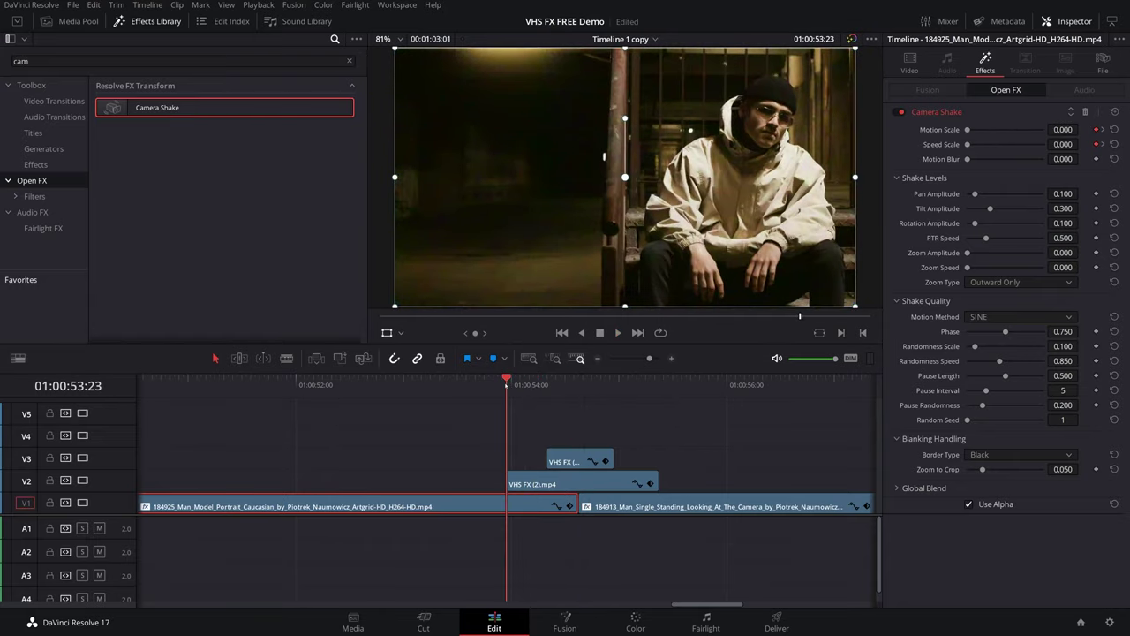
- Set the first clip's Pan Amplitude and Motion Blur to 1.000, and play the shake across the cut
{"action": "left_click_drag", "start_coordinate": [506, 385], "coordinate": [526, 389]}
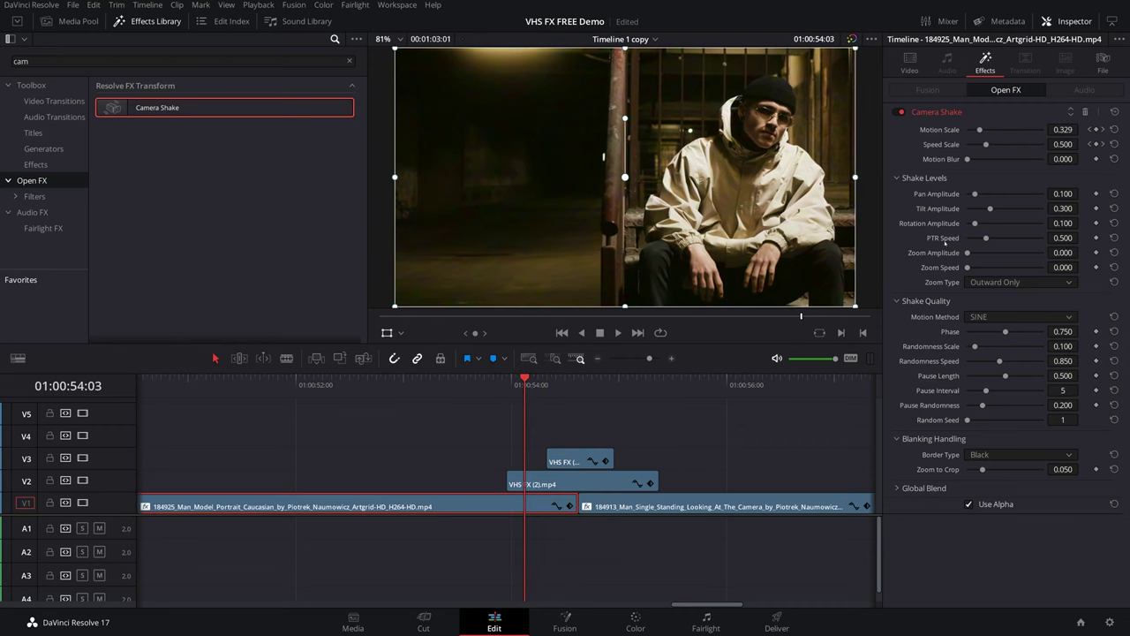
{"action": "left_click_drag", "start_coordinate": [975, 193], "coordinate": [1044, 193]}
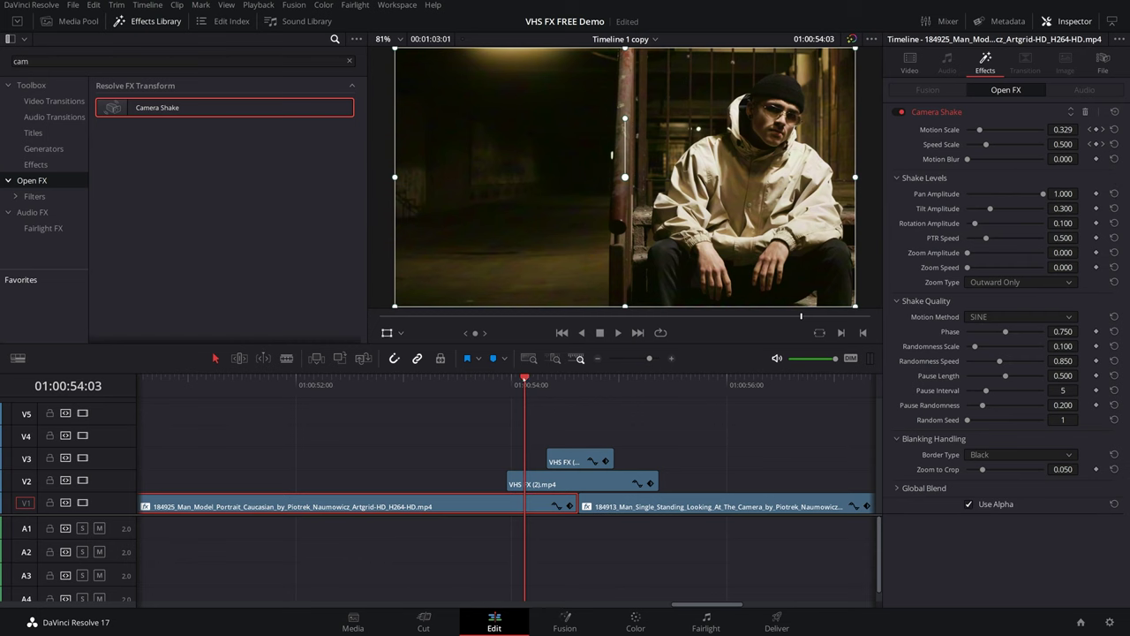
{"action": "mouse_move", "coordinate": [525, 385]}
{"action": "left_mouse_down"}
{"action": "mouse_move", "coordinate": [575, 385]}
{"action": "mouse_move", "coordinate": [506, 382]}
{"action": "left_mouse_up"}
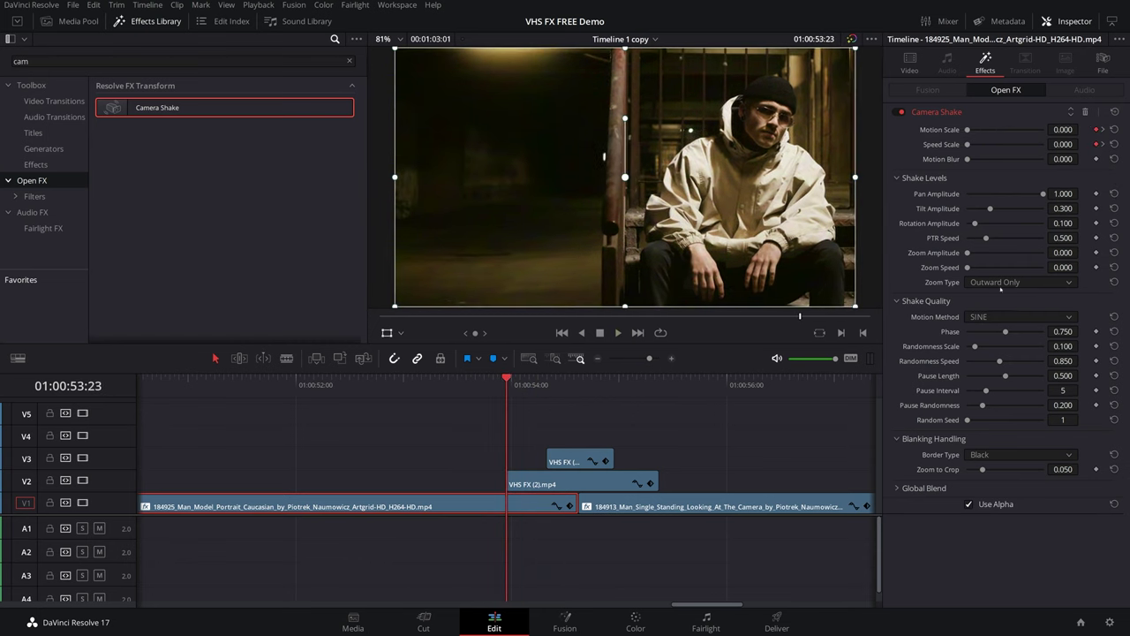
{"action": "left_click_drag", "start_coordinate": [968, 159], "coordinate": [1076, 165]}
{"action": "key", "text": "space"}
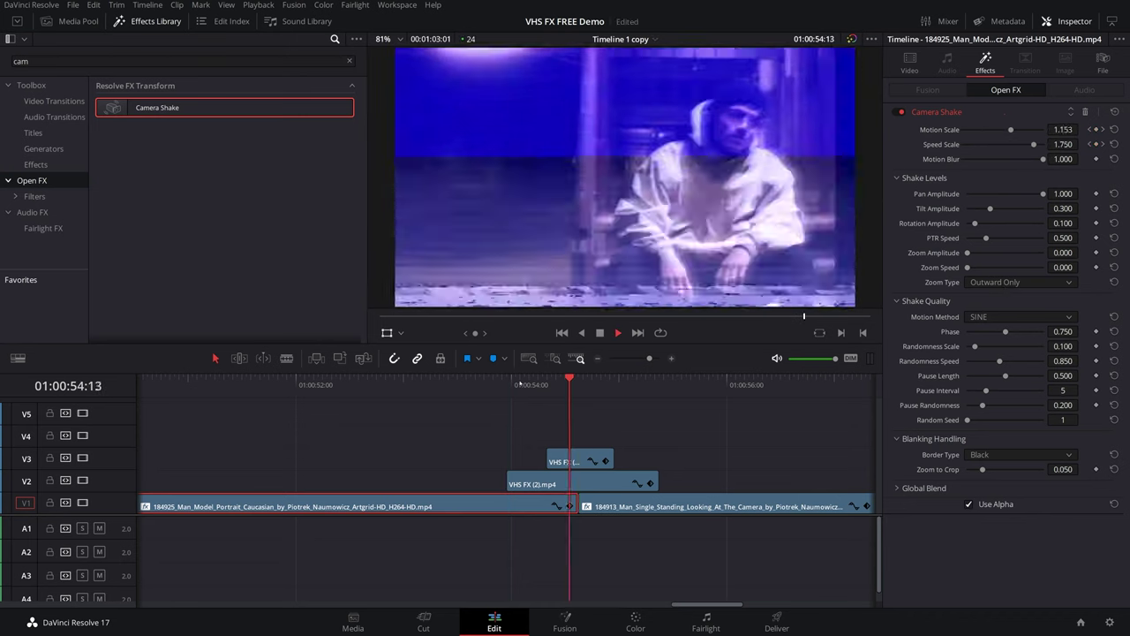
{"action": "key", "text": "space"}
{"action": "left_click", "coordinate": [519, 382]}
{"action": "key", "text": "space"}
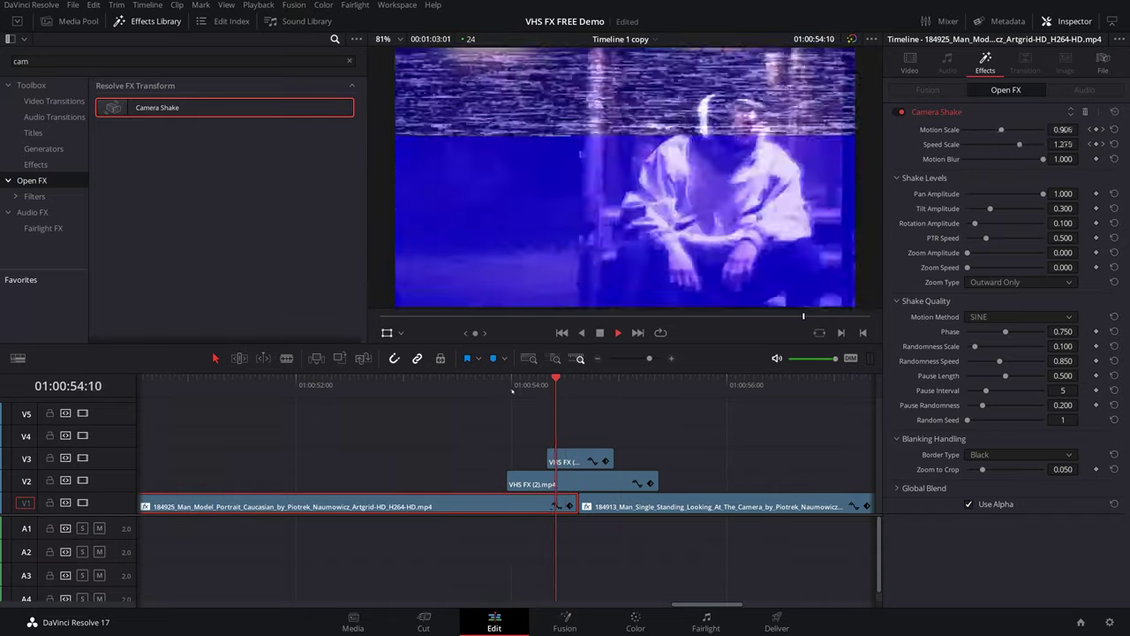
- Set the first clip's Speed Scale keyframe at the cut to 1.039, and replay the transition
{"action": "left_click_drag", "start_coordinate": [588, 379], "coordinate": [581, 381]}
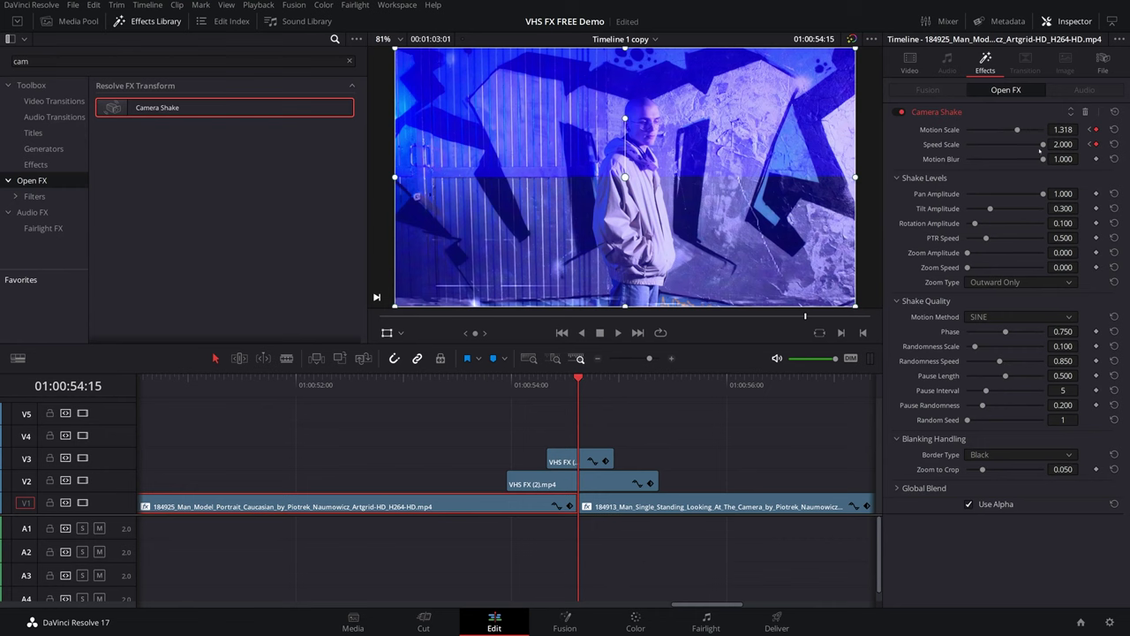
{"action": "left_click_drag", "start_coordinate": [1043, 144], "coordinate": [1007, 148]}
{"action": "left_click", "coordinate": [503, 382]}
{"action": "left_click", "coordinate": [477, 383]}
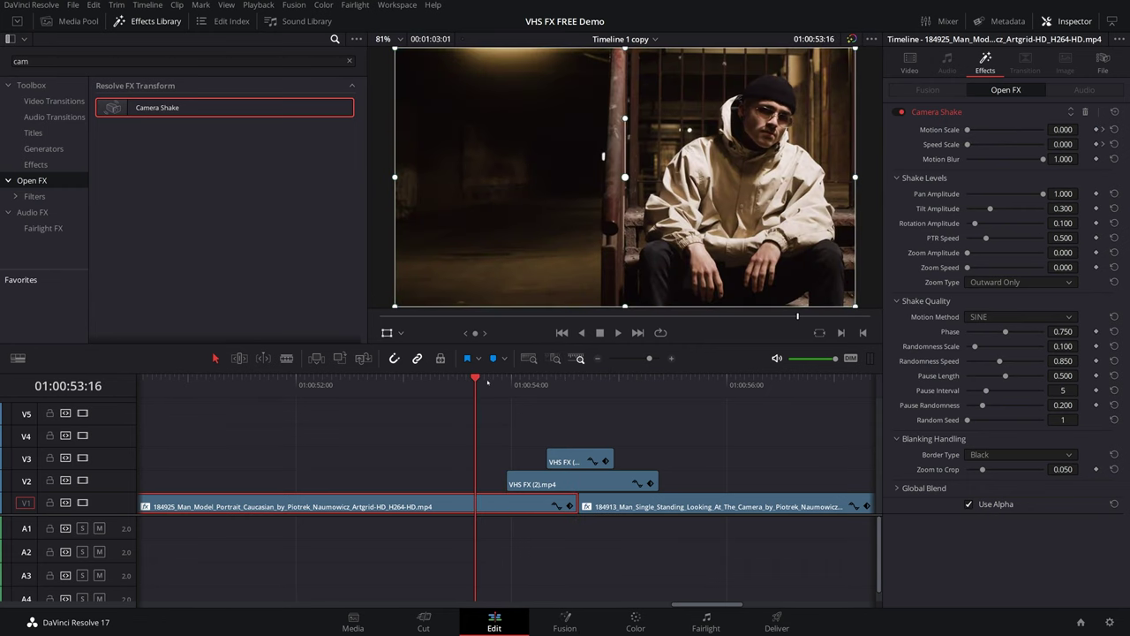
{"action": "key", "text": "space"}
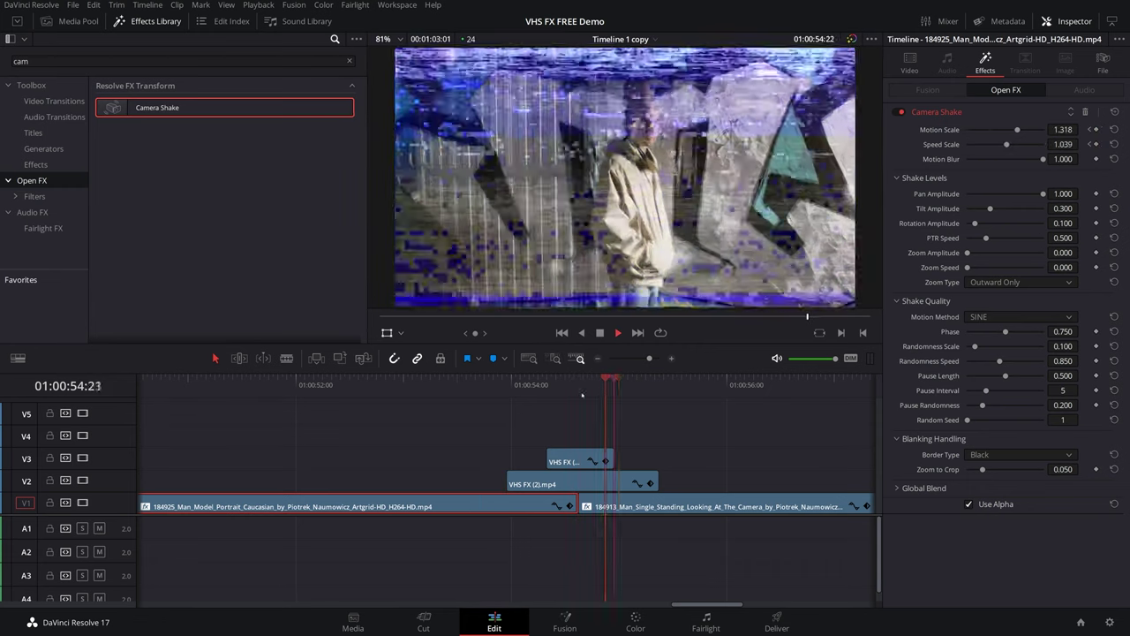
{"action": "left_click", "coordinate": [487, 383]}
{"action": "key", "text": "space"}
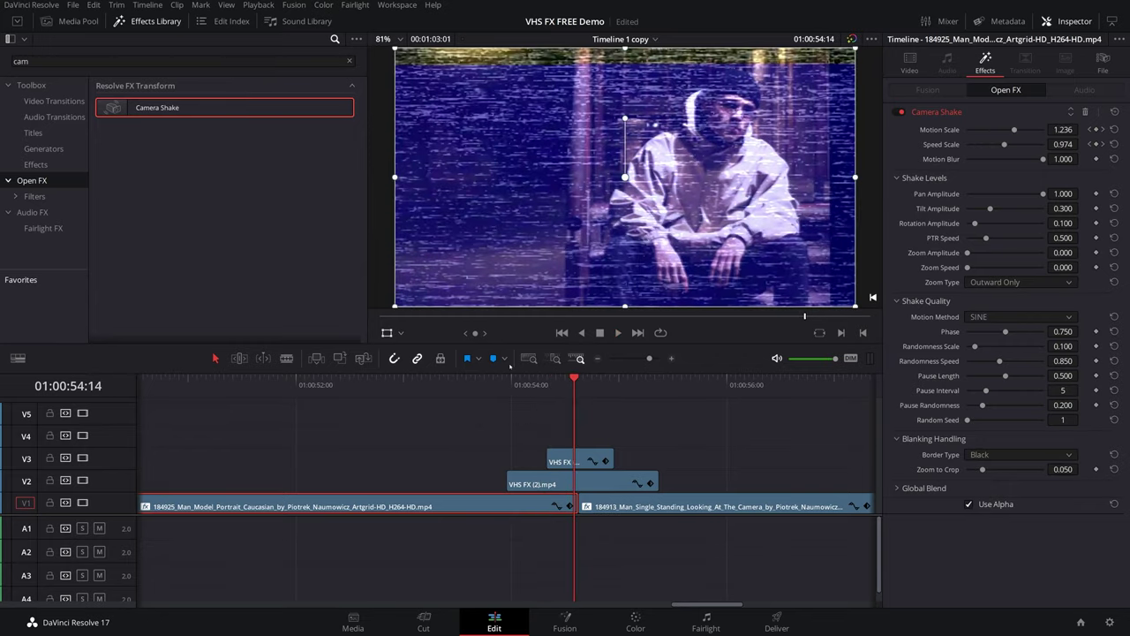
{"action": "key", "text": "Right"}
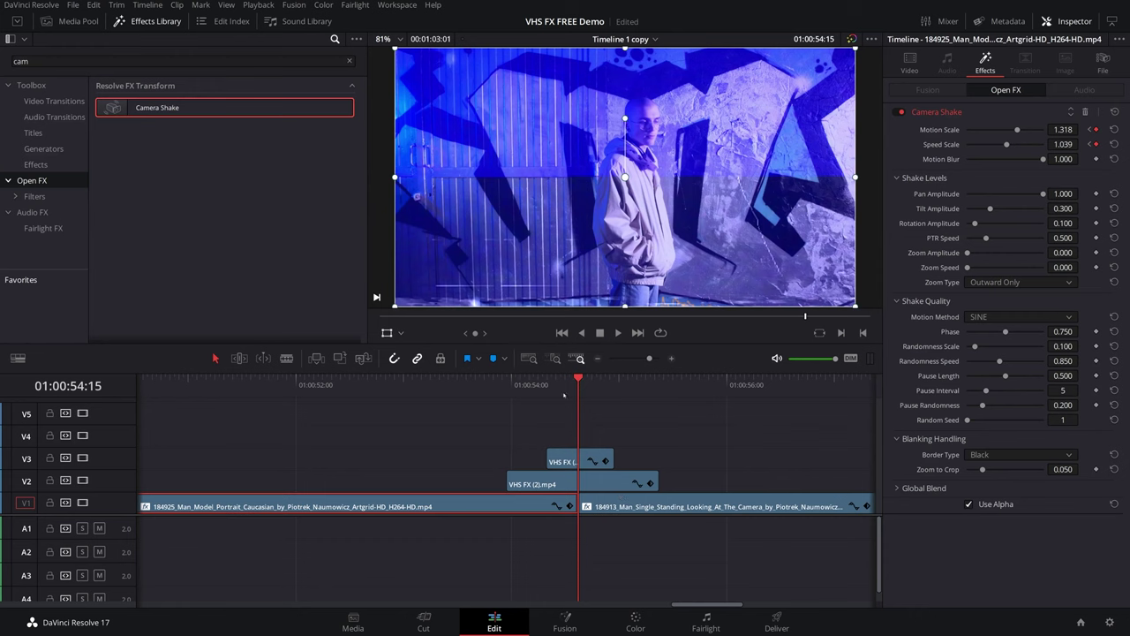
- Keyframe the second stock clip's Motion Scale and Speed Scale at 0.000 where VHS FX (2).mp4 ends, at 01:00:55:09
{"action": "left_click", "coordinate": [611, 505]}
{"action": "left_click_drag", "start_coordinate": [611, 385], "coordinate": [660, 387]}
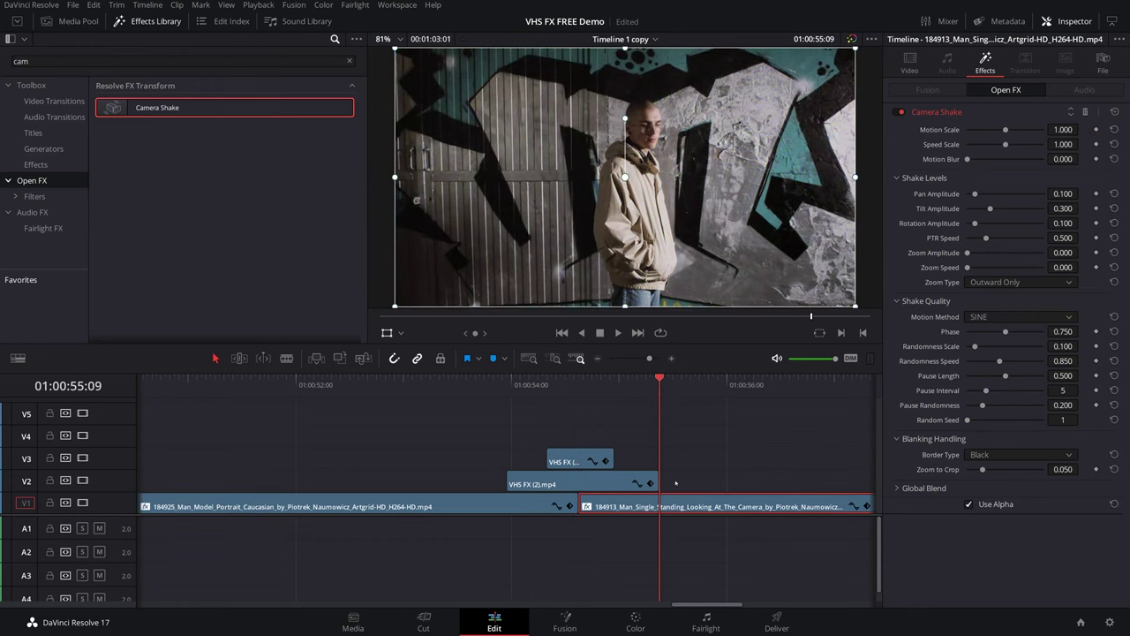
{"action": "left_click", "coordinate": [1095, 130]}
{"action": "left_click_drag", "start_coordinate": [1005, 130], "coordinate": [944, 145]}
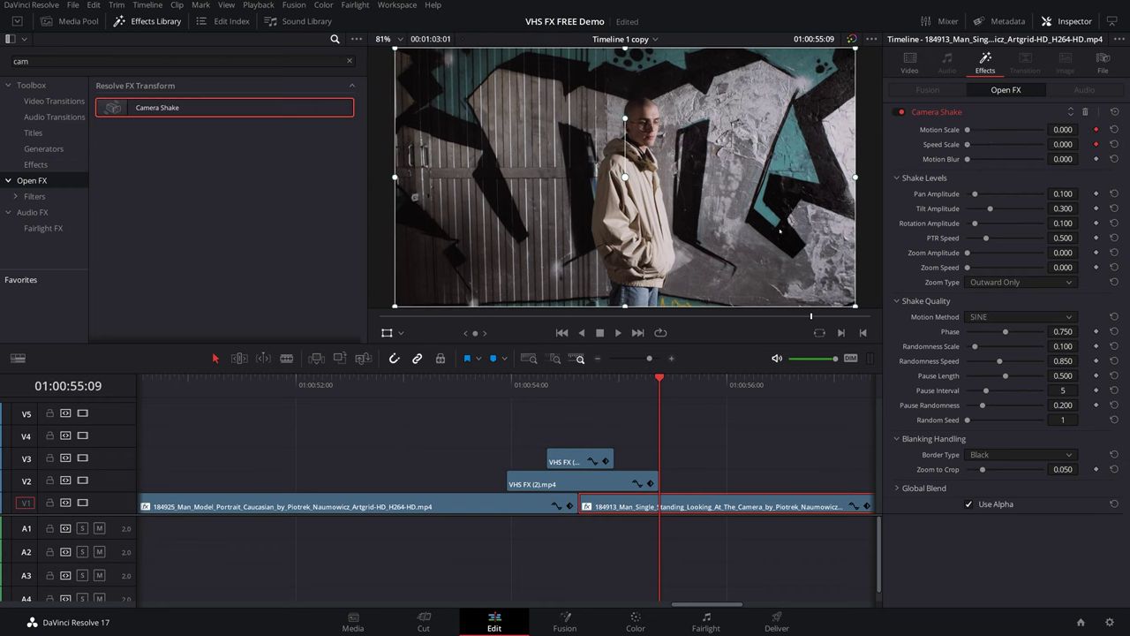
- At the cut, set the second clip's Motion Scale to 1.116, Speed Scale to 1.023, Motion Blur to 0.512 and Pan Amplitude to 0.589
{"action": "left_click", "coordinate": [578, 381]}
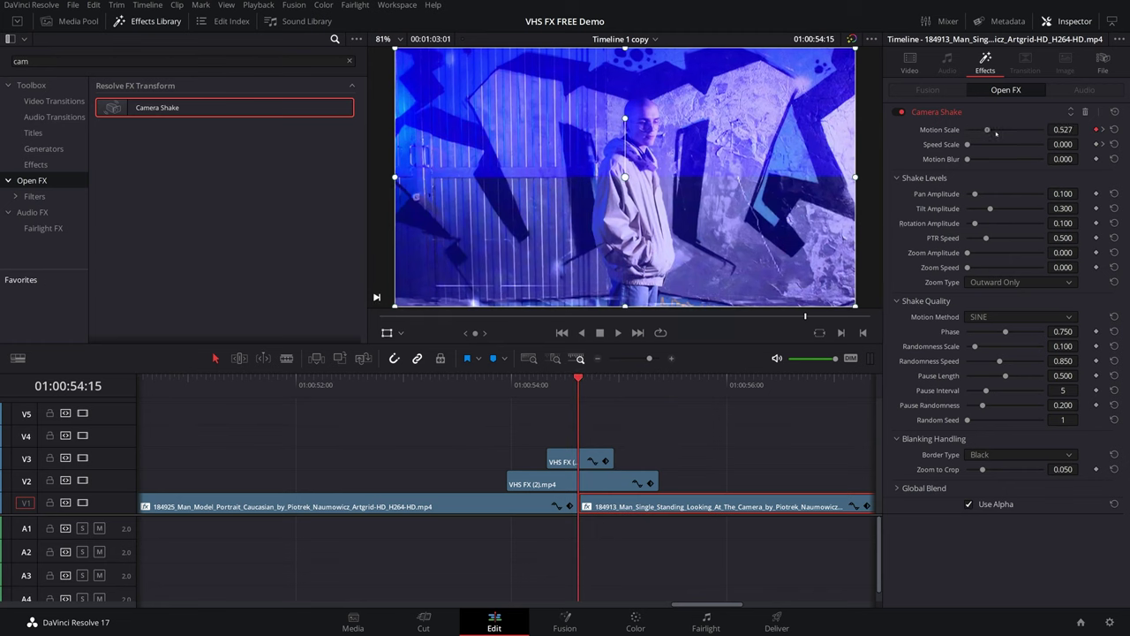
{"action": "left_click_drag", "start_coordinate": [967, 130], "coordinate": [1006, 162]}
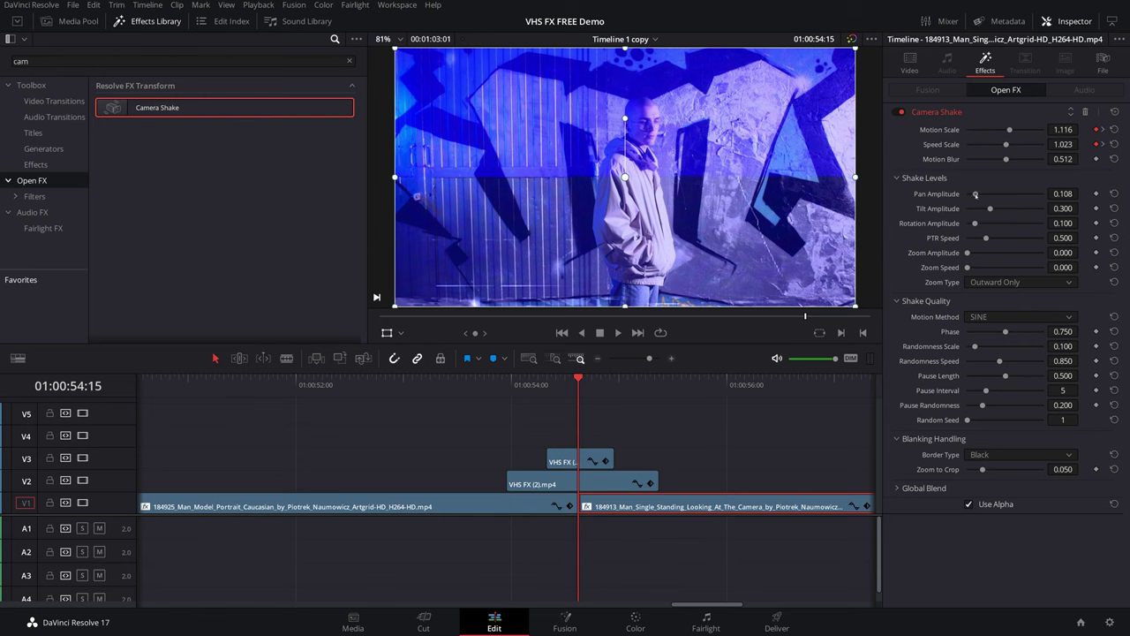
{"action": "left_click_drag", "start_coordinate": [976, 194], "coordinate": [1014, 206]}
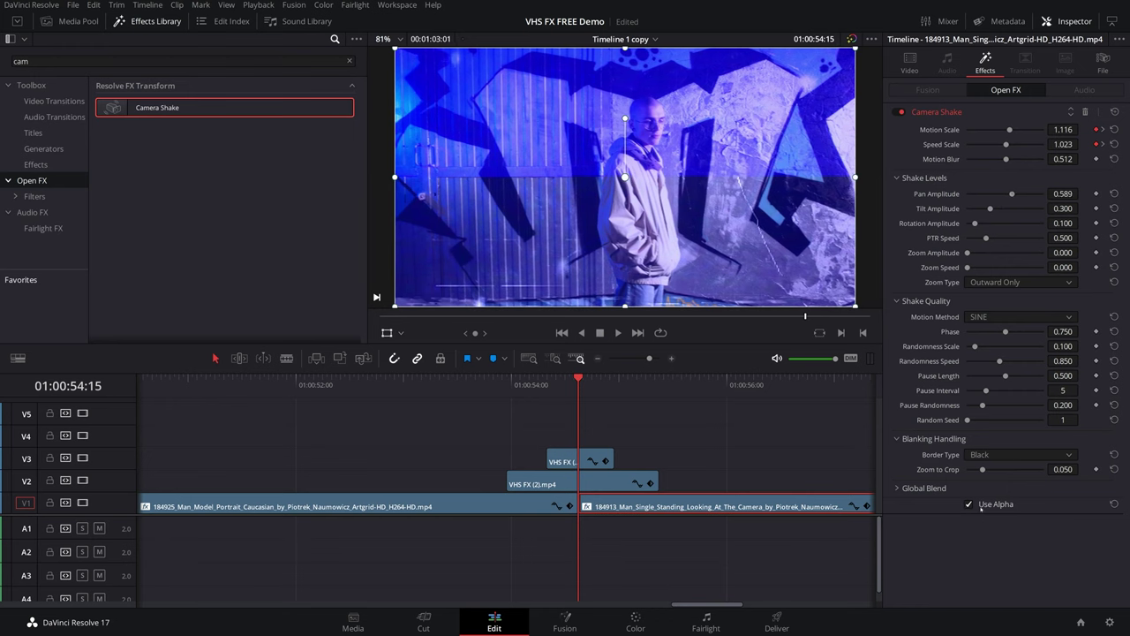
- Save the project and play the VHS glitch transition between the two clips in full screen
{"action": "key", "text": "ctrl+s"}
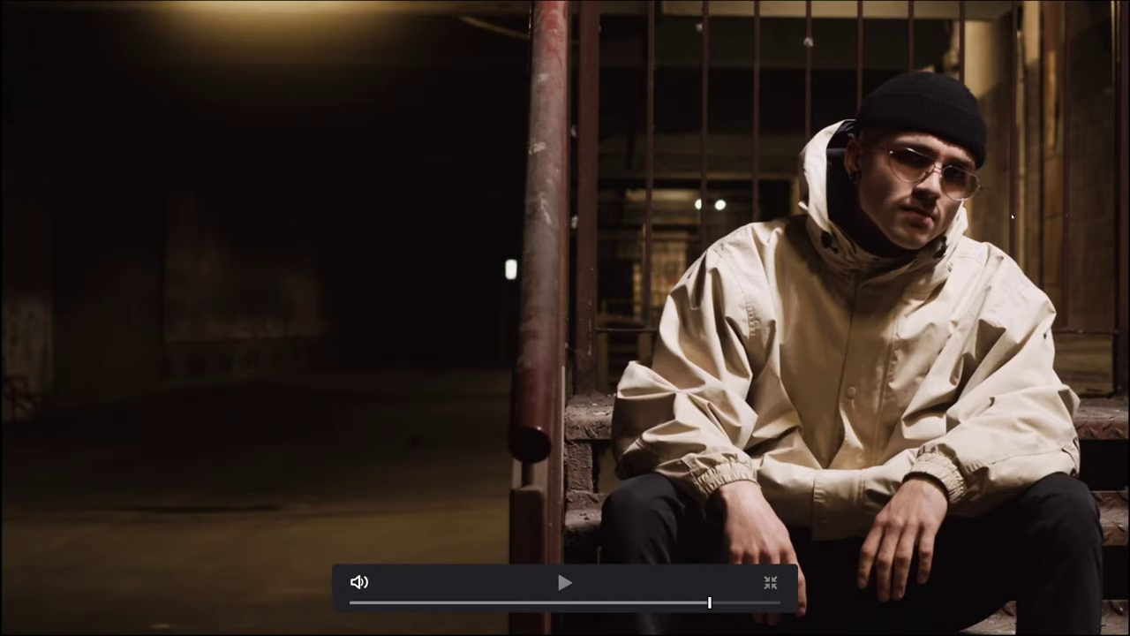
{"action": "key", "text": "space"}
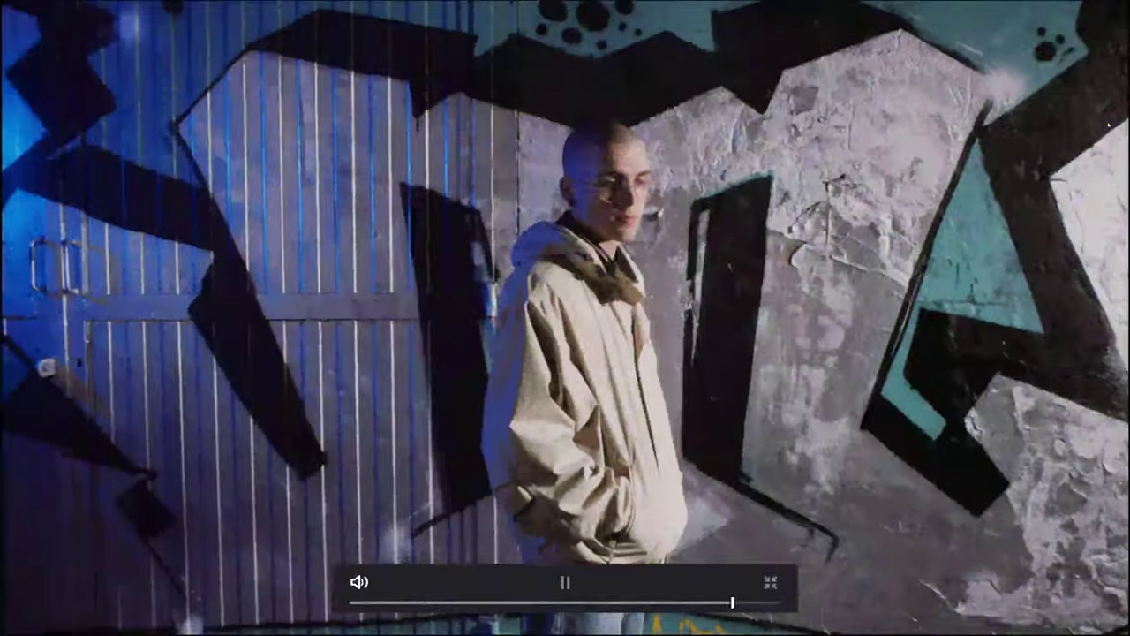
{"action": "key", "text": "Escape"}
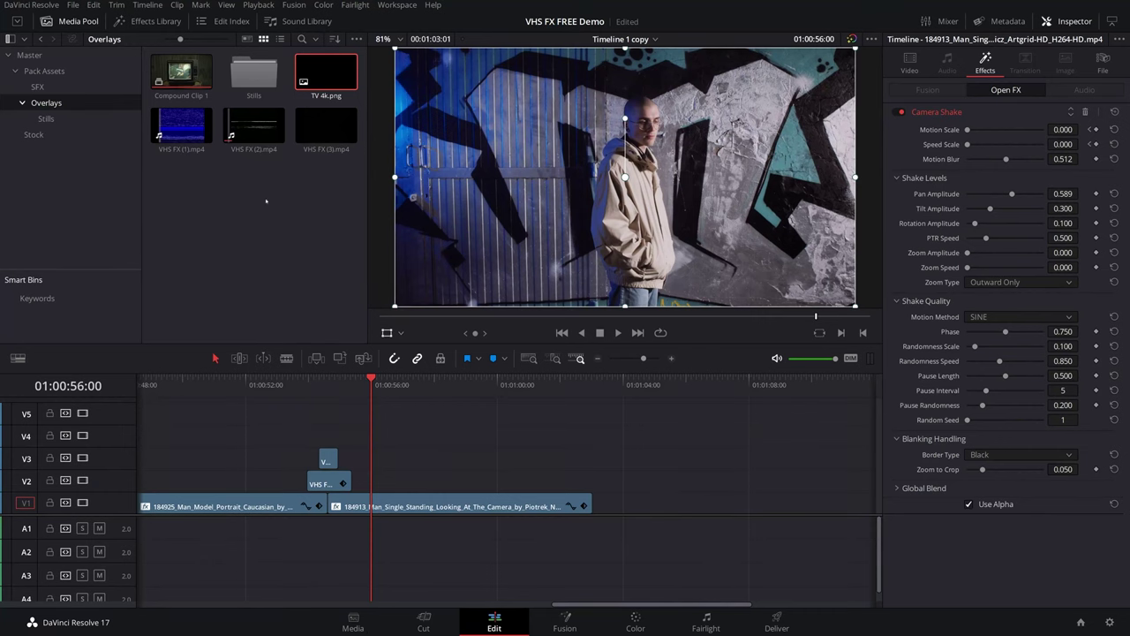
- Audition the three VHS sound effects in the SFX bin: Eject Vhs.wav, Inster and Power On.wav and Rewind and stop.wav
{"action": "left_click", "coordinate": [56, 89]}
{"action": "left_click", "coordinate": [166, 76]}
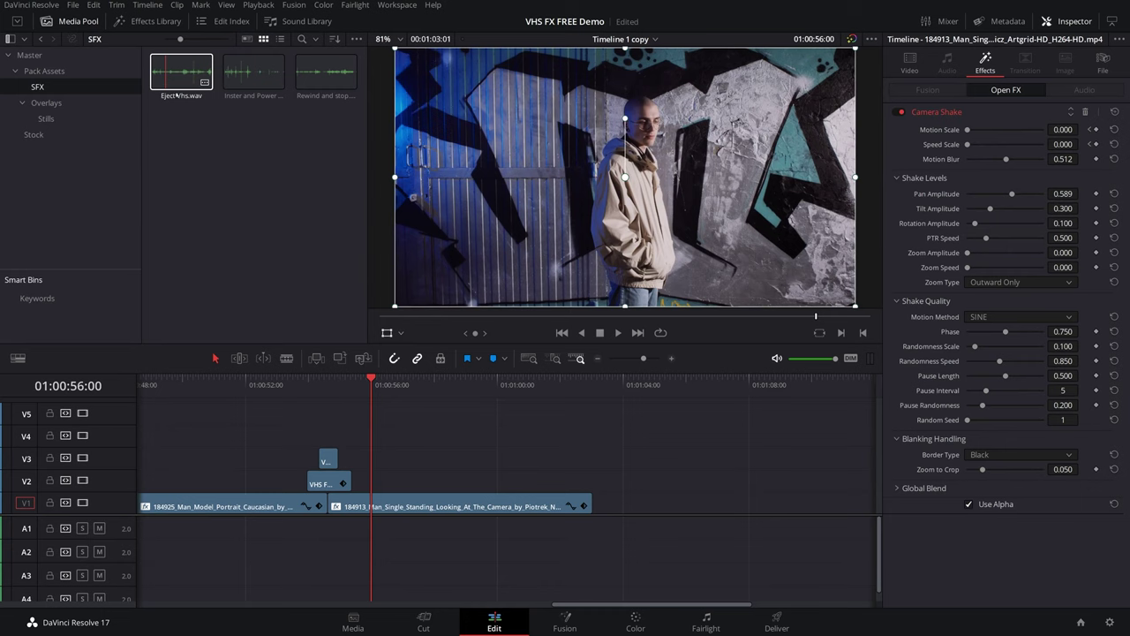
{"action": "left_click", "coordinate": [178, 92]}
{"action": "double_click", "coordinate": [181, 73]}
{"action": "key", "text": "space"}
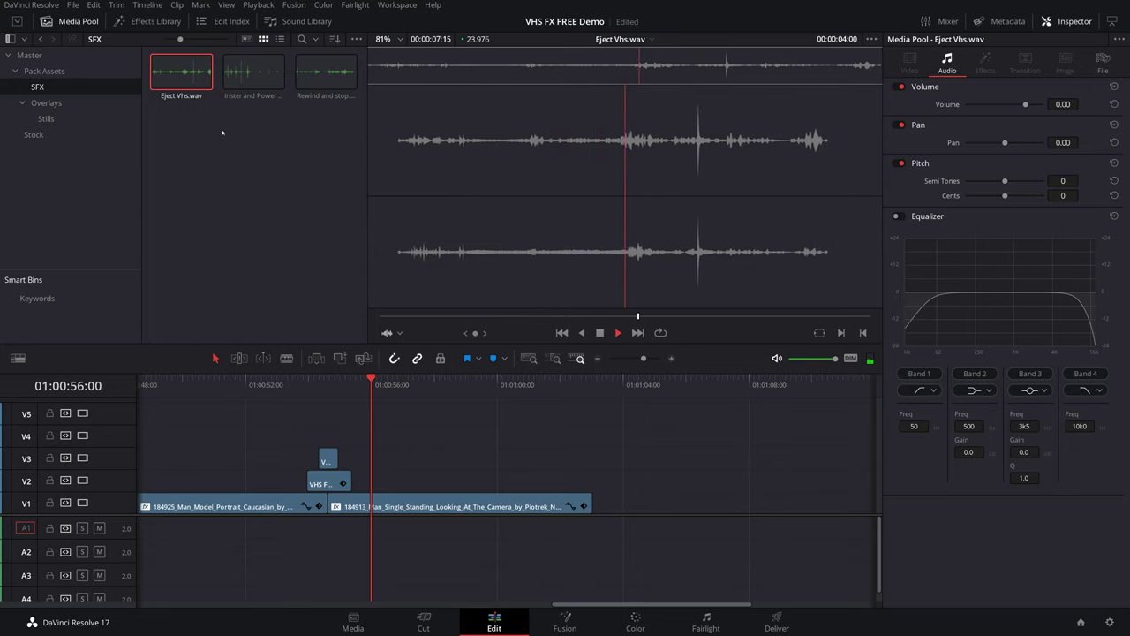
{"action": "double_click", "coordinate": [254, 72]}
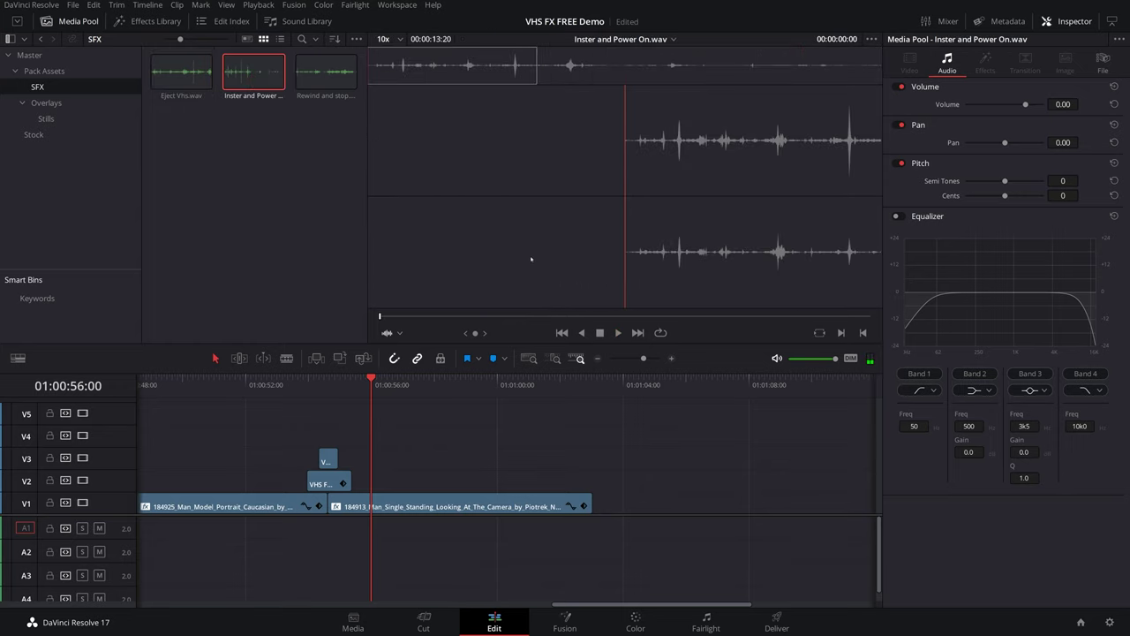
{"action": "left_click", "coordinate": [530, 259]}
{"action": "key", "text": "space"}
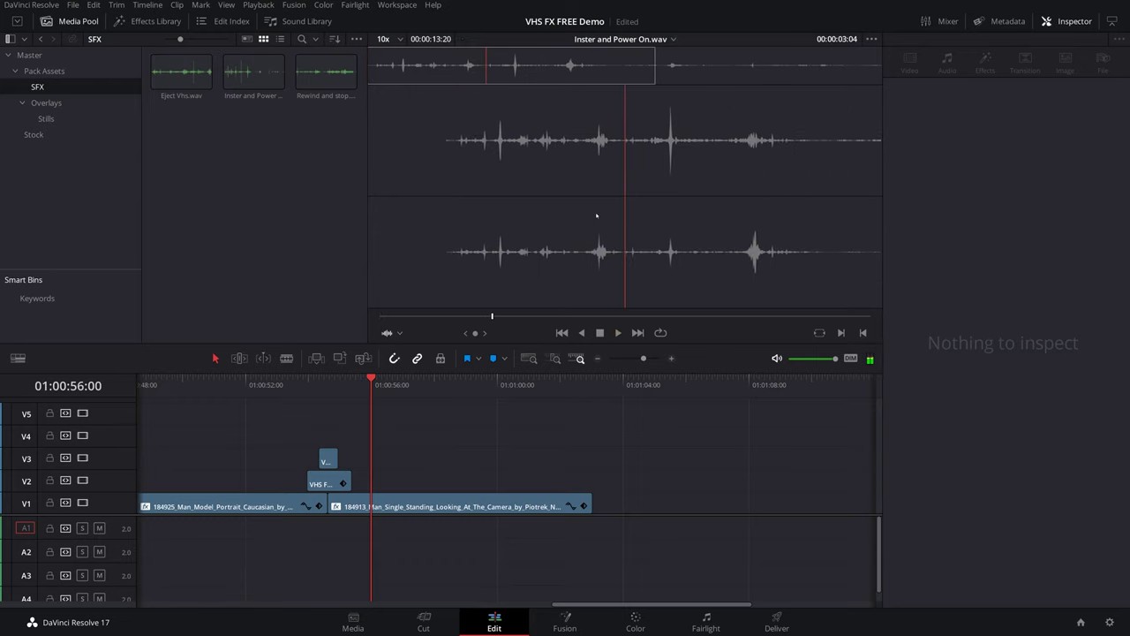
{"action": "double_click", "coordinate": [326, 73]}
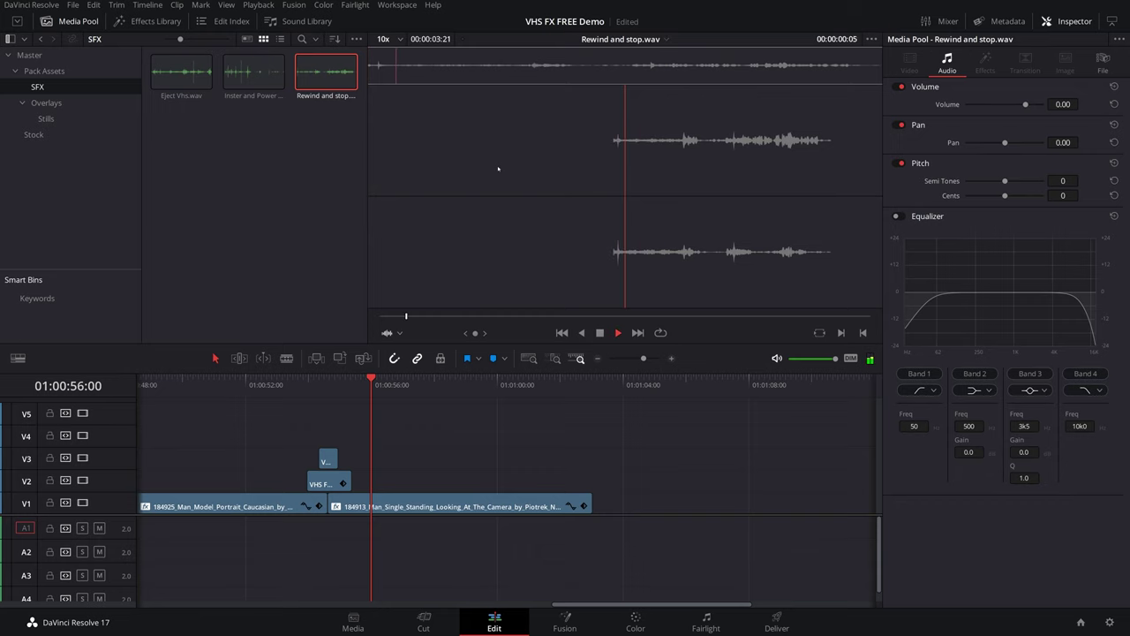